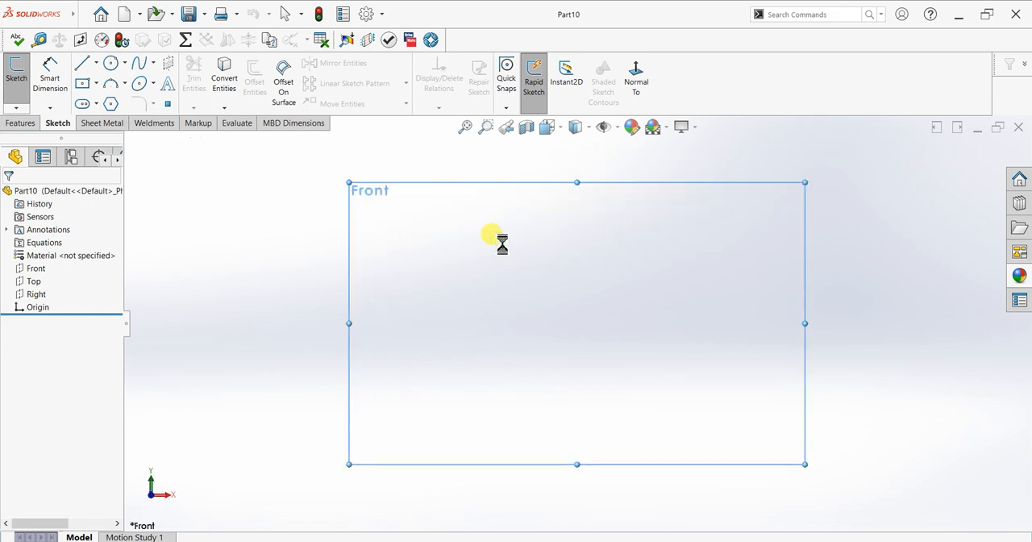
Sketch a hexagon centred on the origin on the Front plane, about 66 mm across flats
left_click(111, 104)
left_click_drag(577, 322, 569, 431)
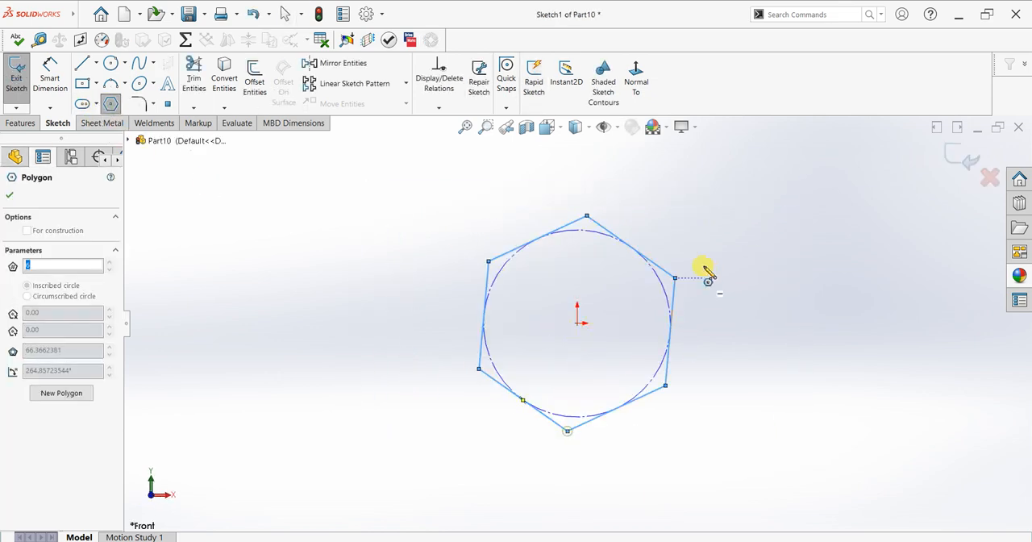
right_click(707, 270)
left_click(730, 274)
Add a vertical relation between the origin and the hexagon's lowest vertex
left_click(577, 324)
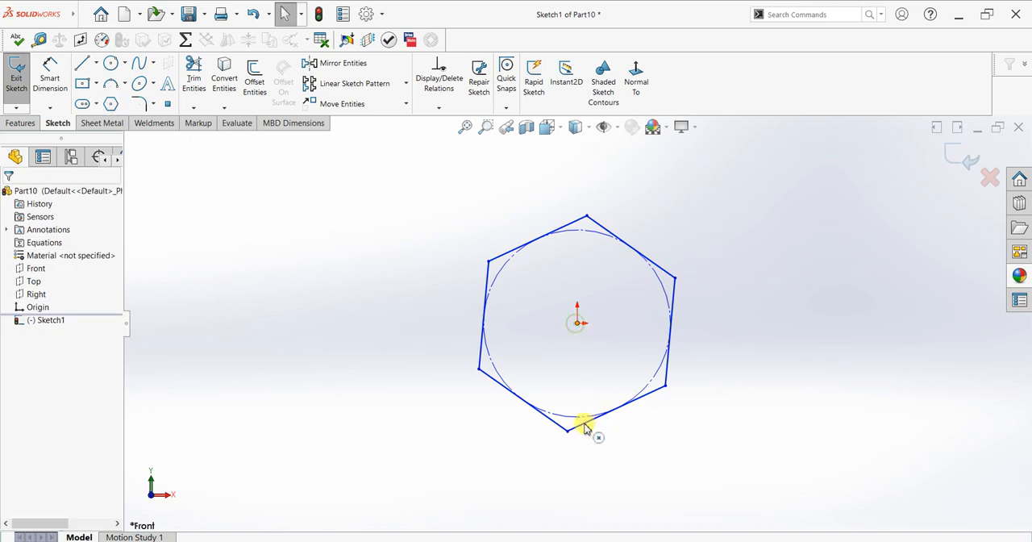
left_click(569, 430, "ctrl")
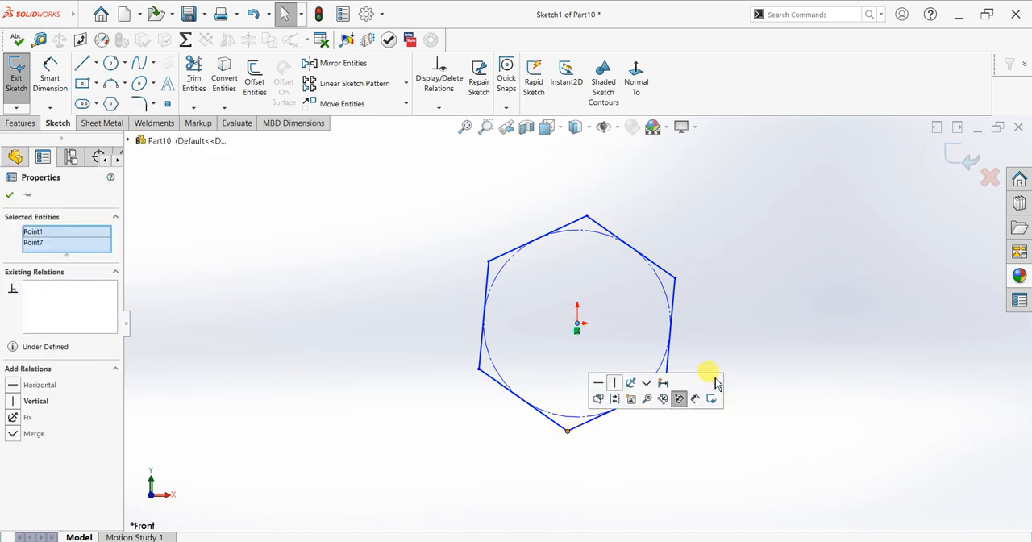
left_click(614, 382)
left_click(10, 196)
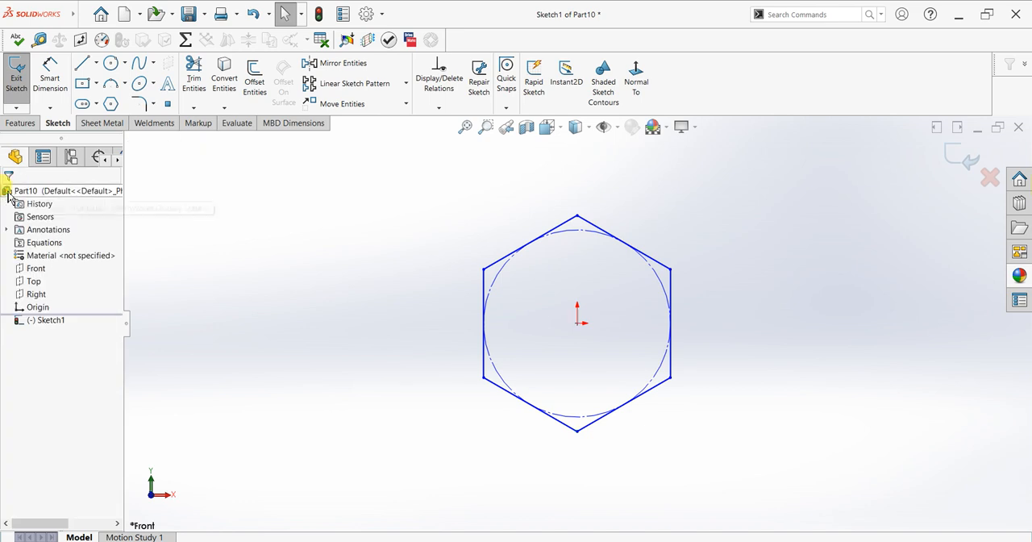
Dimension the distance between the hexagon's two vertical sides as 60 mm
left_click(50, 77)
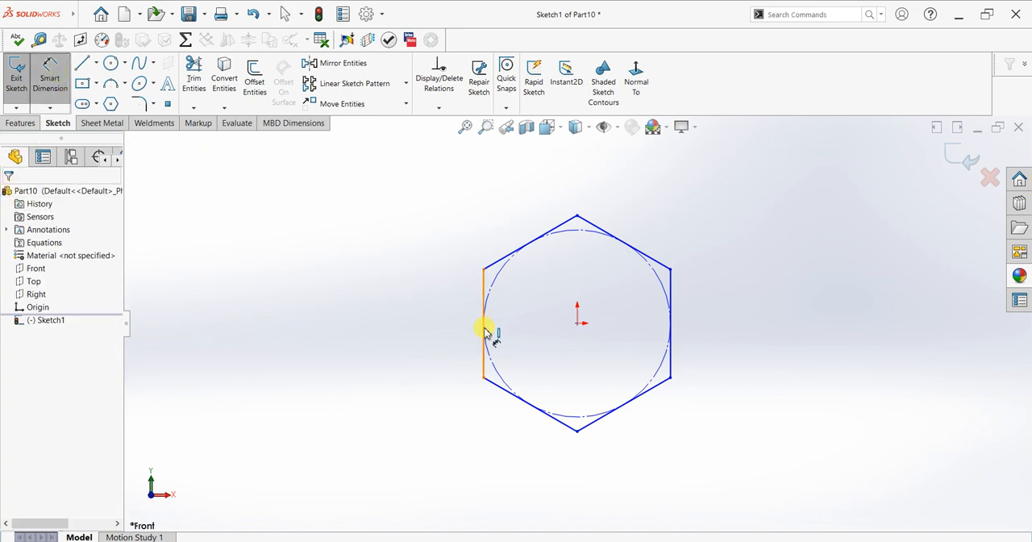
left_click(669, 325)
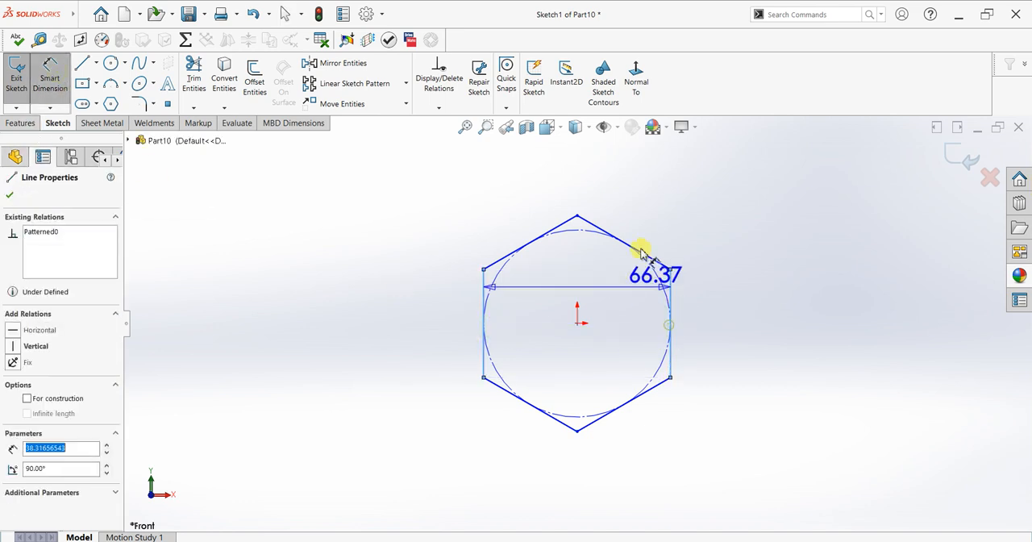
left_click(593, 173)
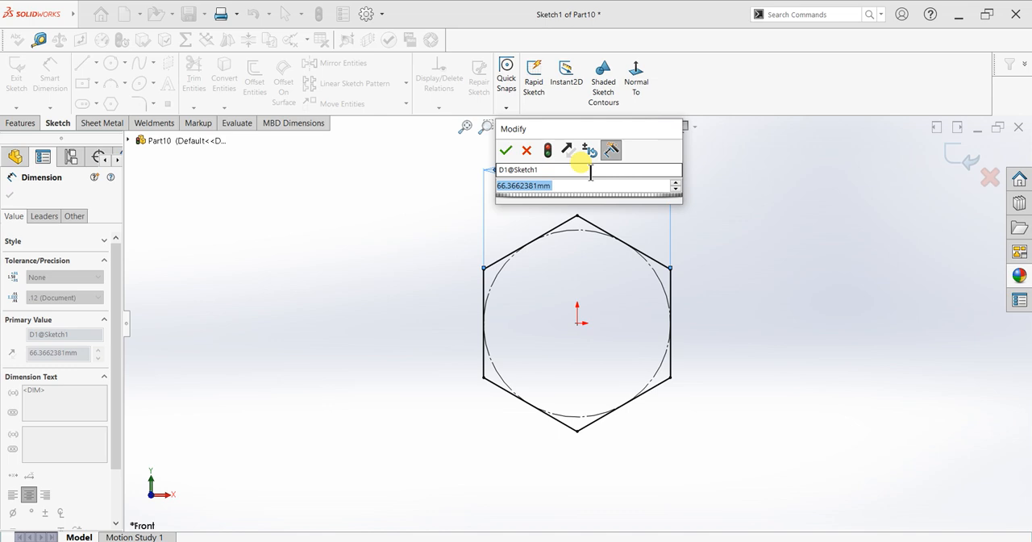
type("60")
key("Return")
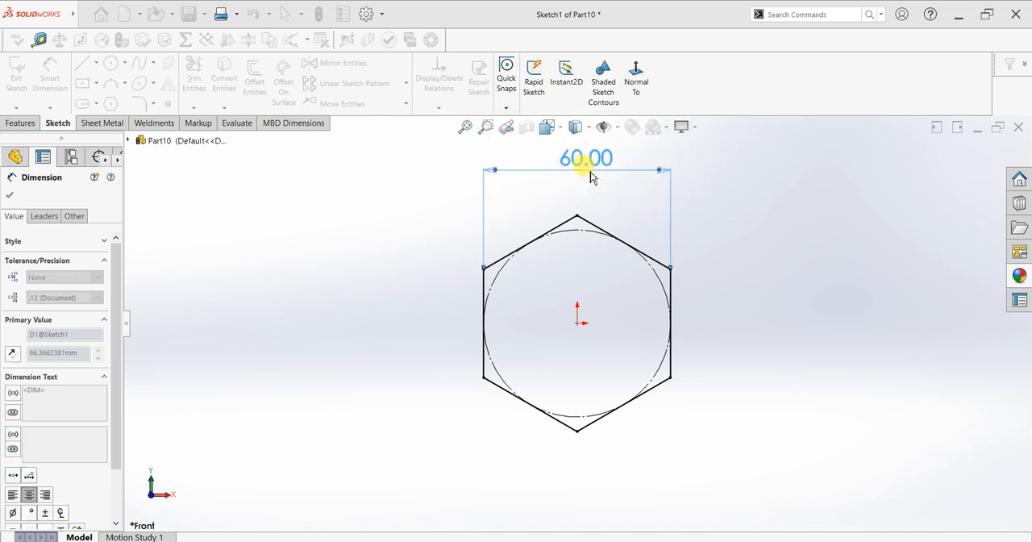
left_click(11, 195)
Extrude the hexagon symmetrically about the sketch plane with the Mid Plane condition and a total depth of 90 mm
left_click(16, 79)
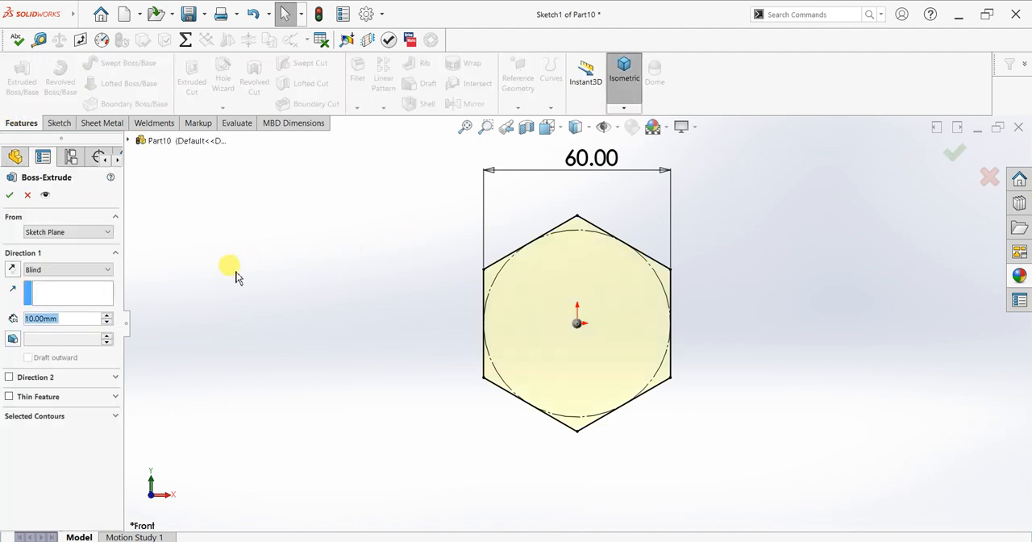
left_click(81, 270)
left_click(73, 324)
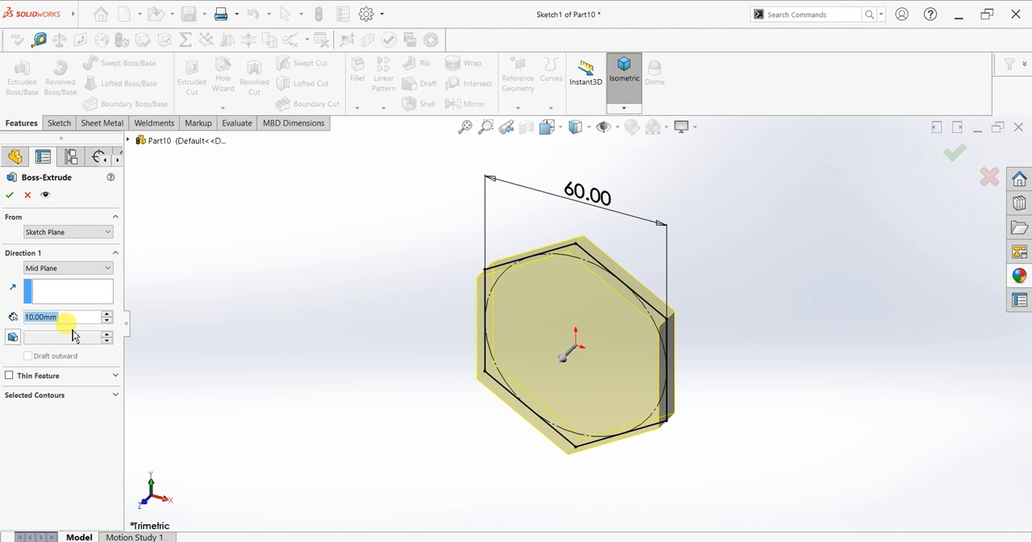
type("60")
key("Return")
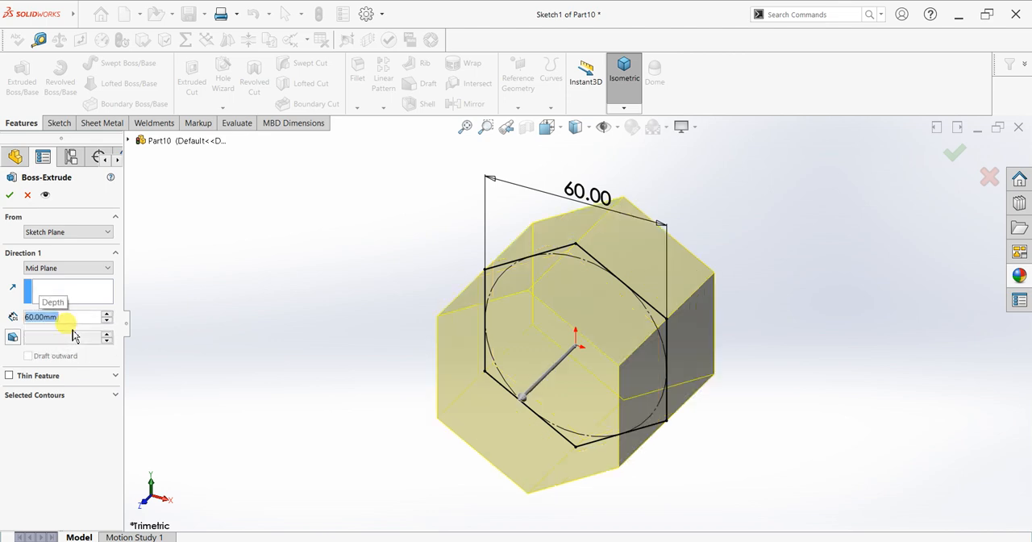
type("120")
key("Return")
middle_click_drag(489, 322, 587, 314)
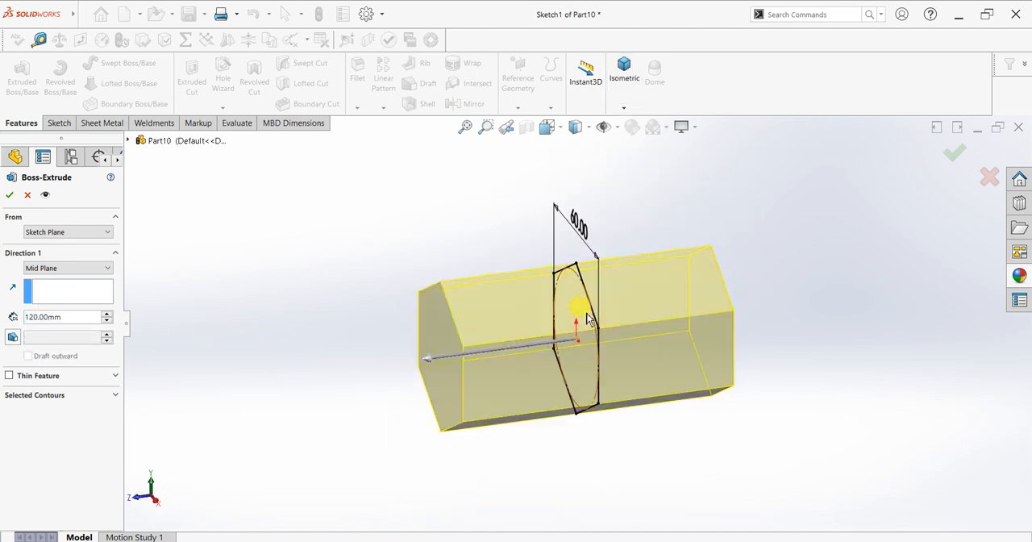
left_click(67, 317)
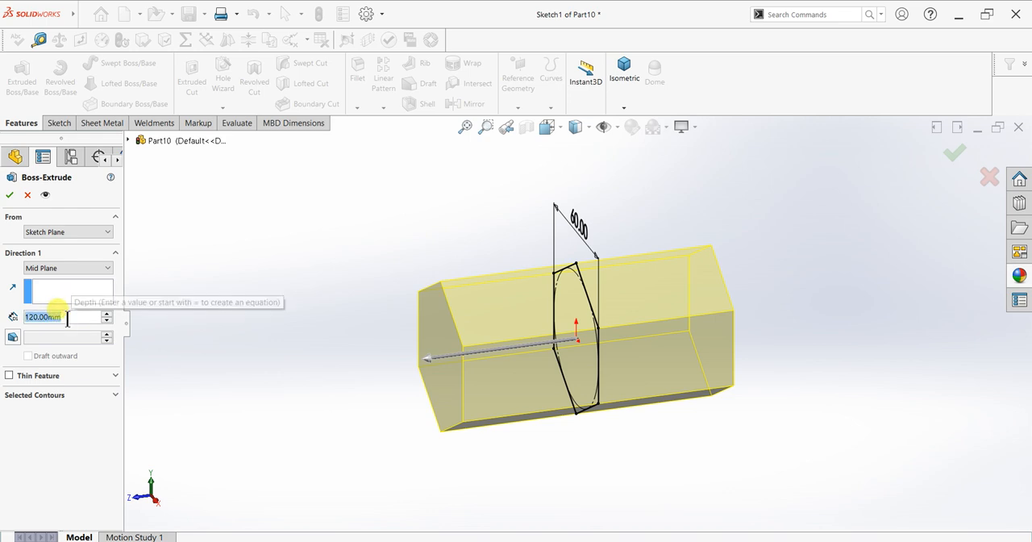
type("90")
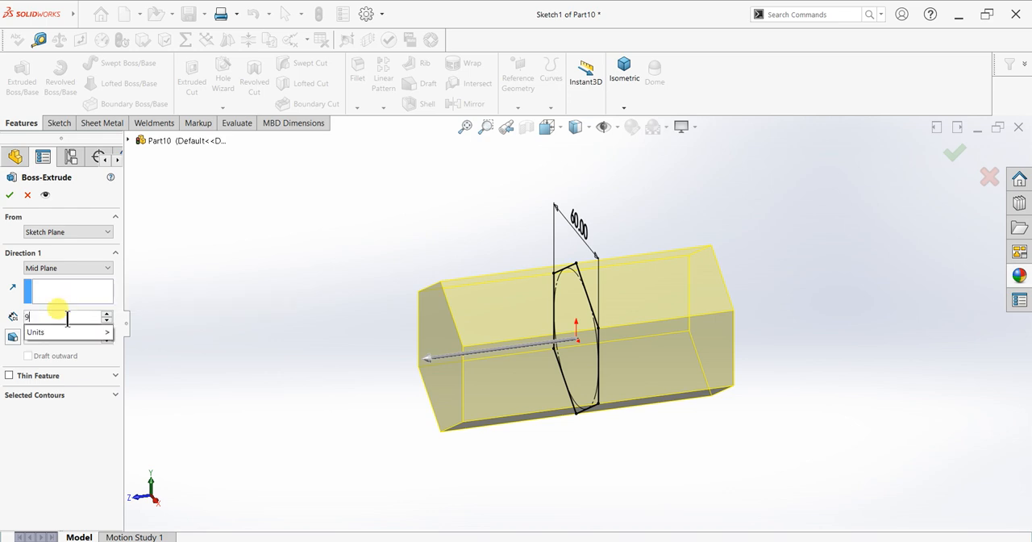
key("Return")
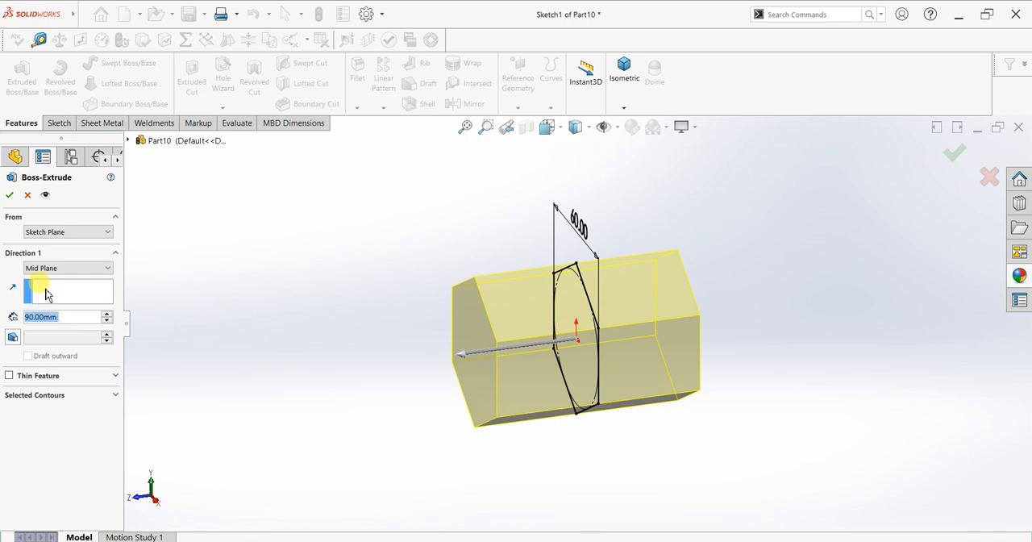
left_click(8, 198)
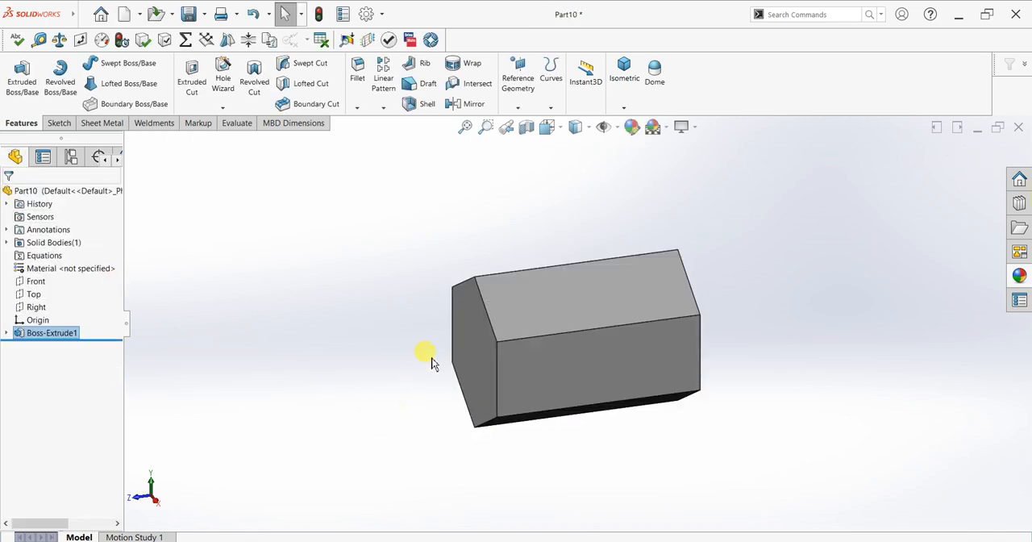
Sketch a 58 mm diameter circle centred on the origin on the front hexagonal end face of the prism
scroll(410, 319, "down", 1)
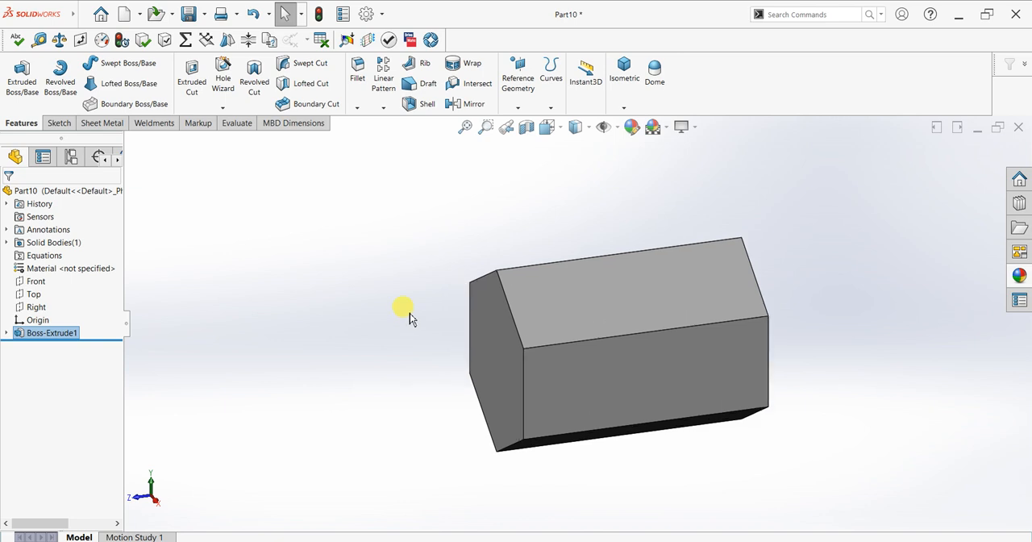
left_click(491, 361)
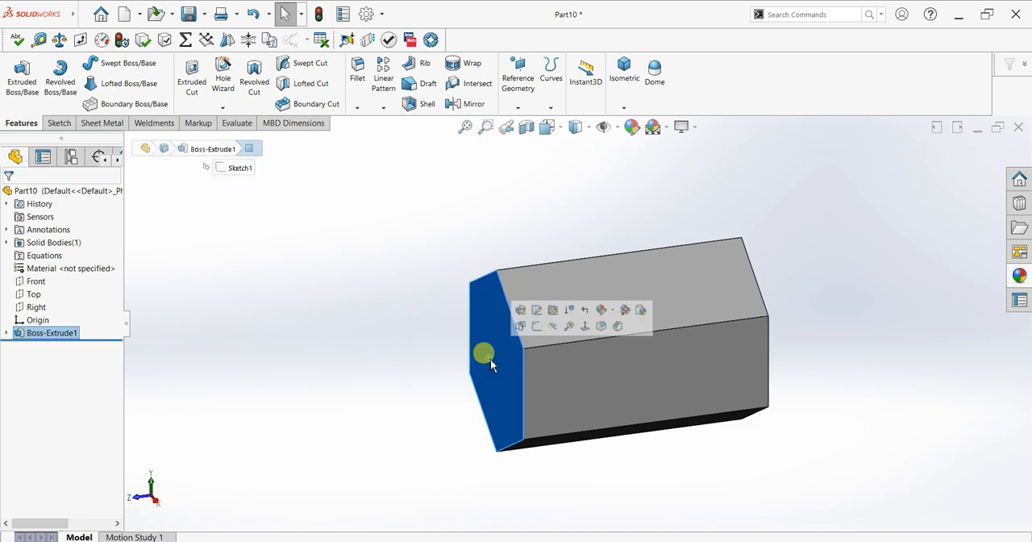
key("ctrl+8")
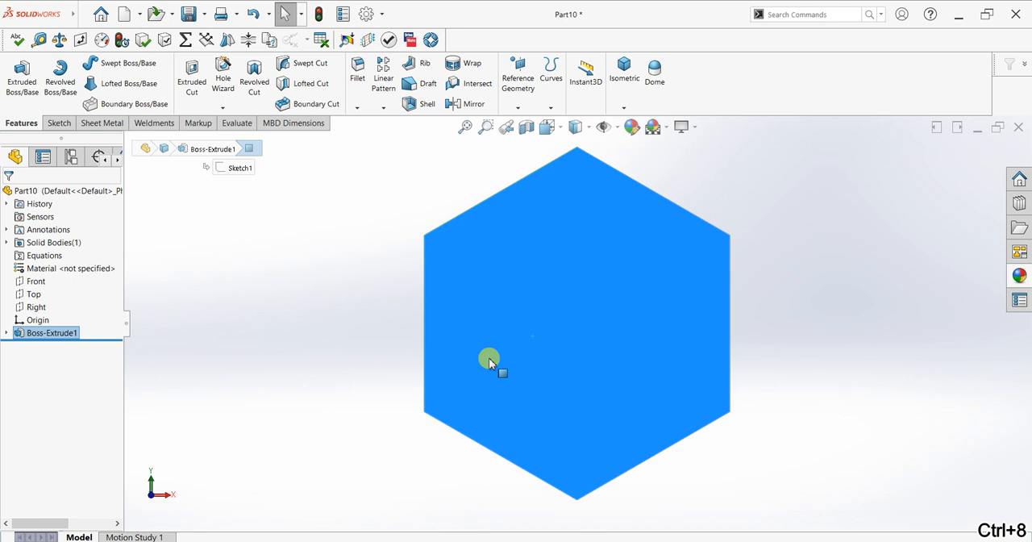
left_click(59, 123)
left_click(16, 76)
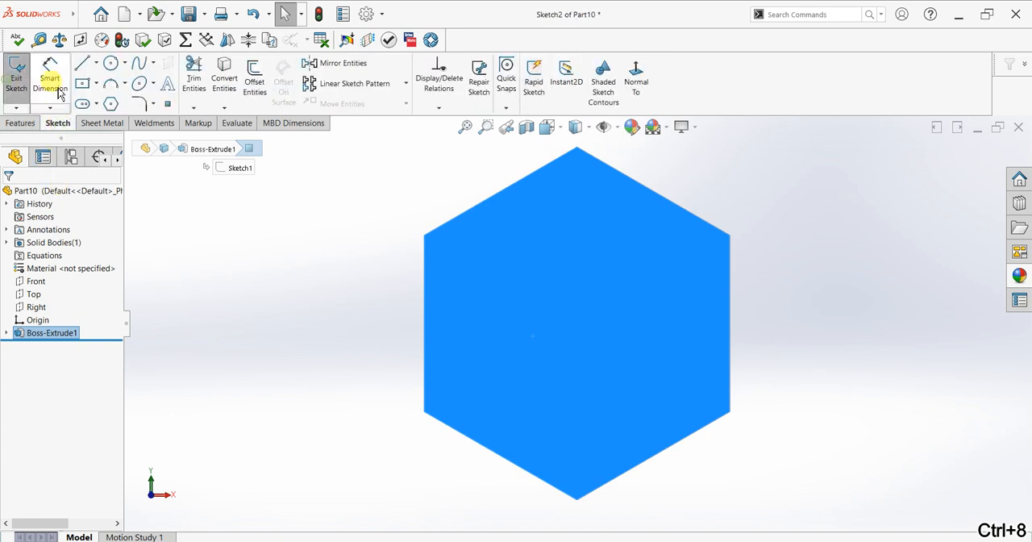
left_click(110, 65)
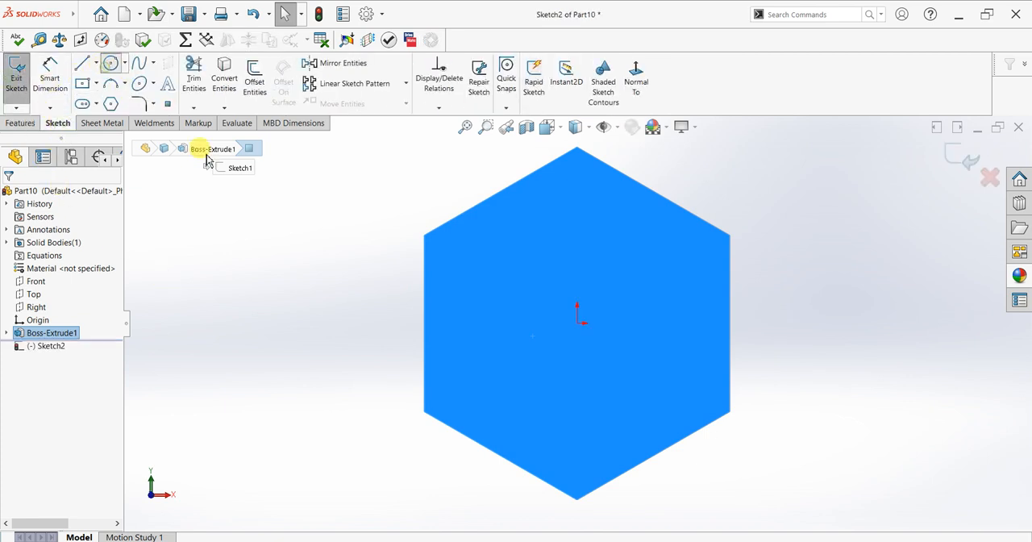
left_click(577, 323)
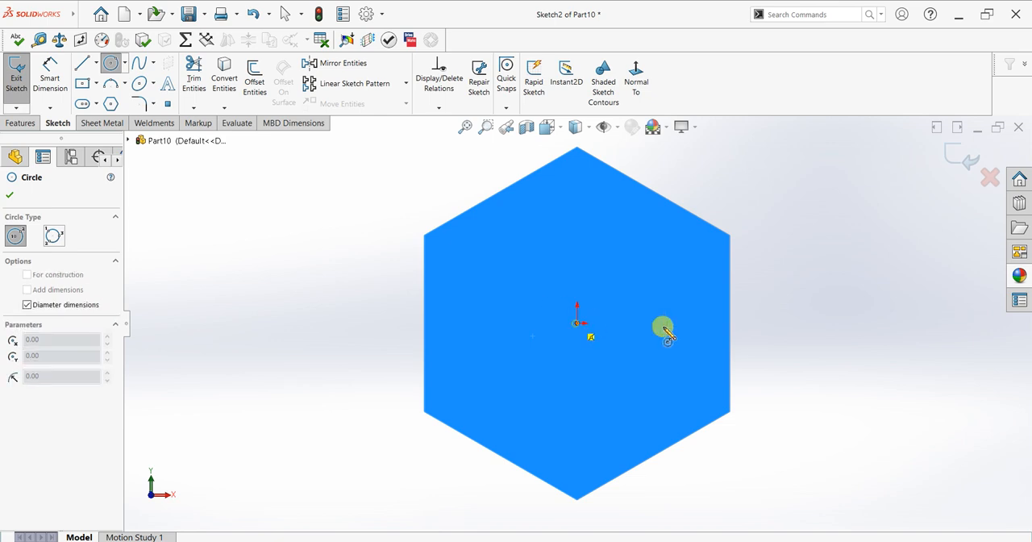
left_click(725, 326)
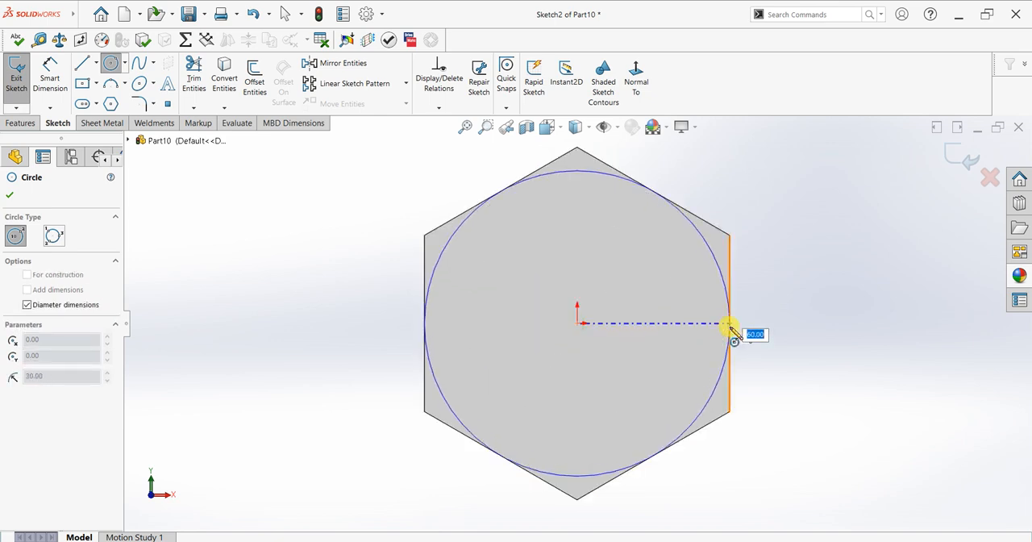
type("58")
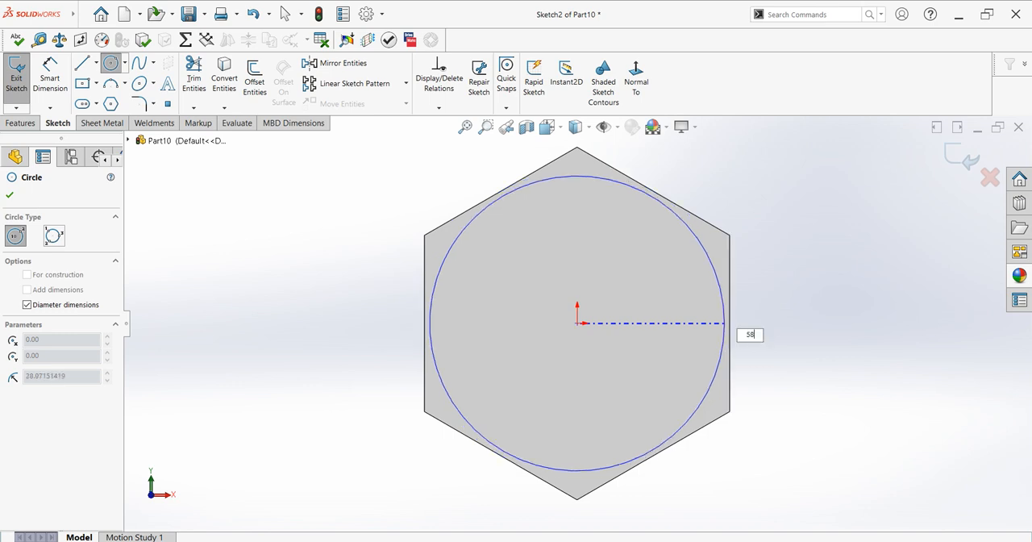
key("Return")
right_click(795, 184)
left_click(796, 188)
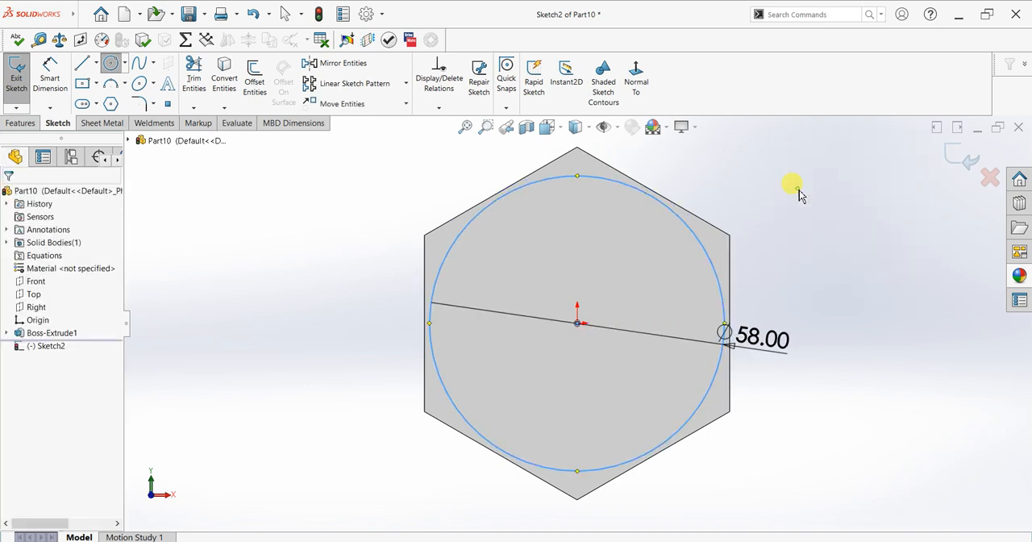
Extrude the 58 mm circle outward from the end face as a 25 mm blind boss merged with the prism
scroll(756, 225, "up", 3)
middle_click_drag(755, 224, 721, 269)
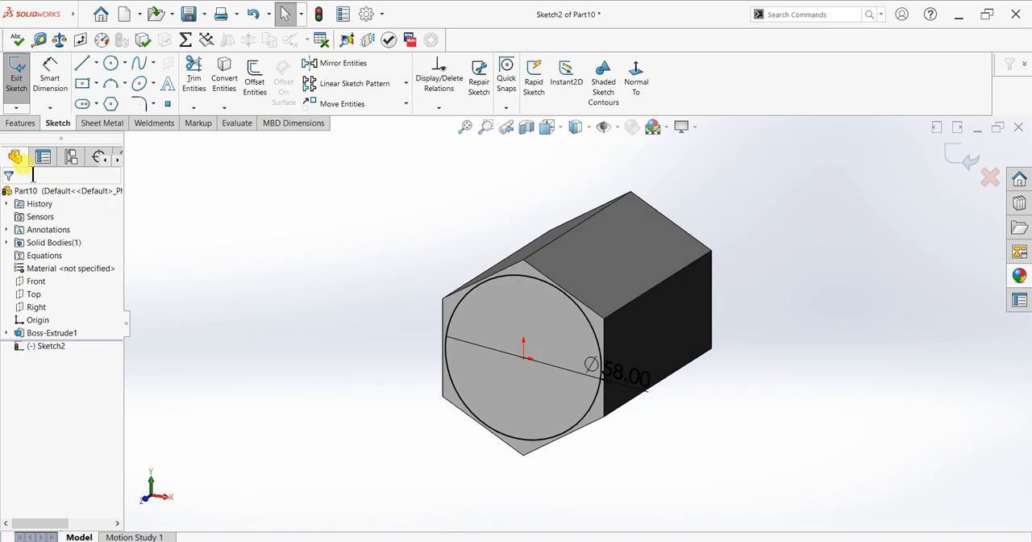
left_click(20, 122)
left_click(22, 74)
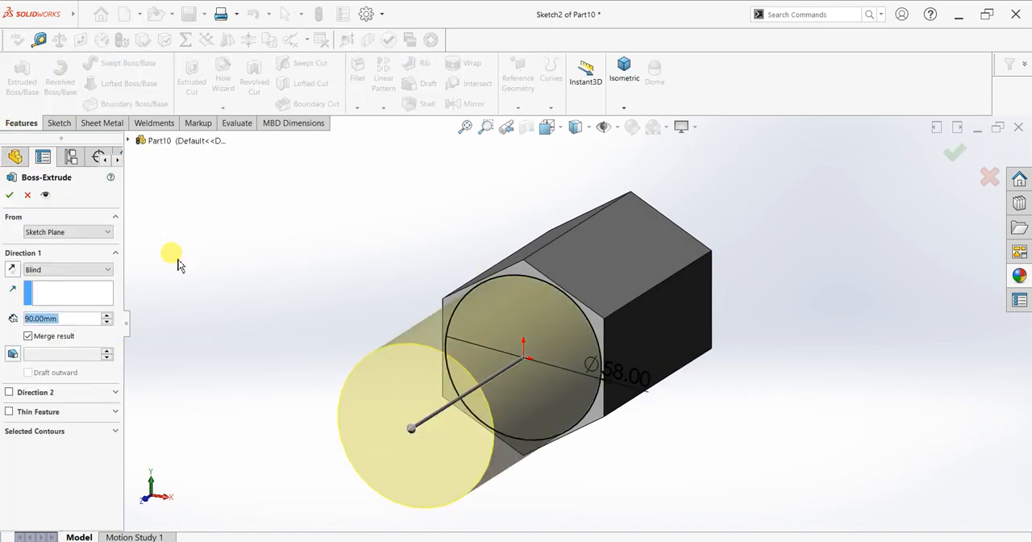
type("25")
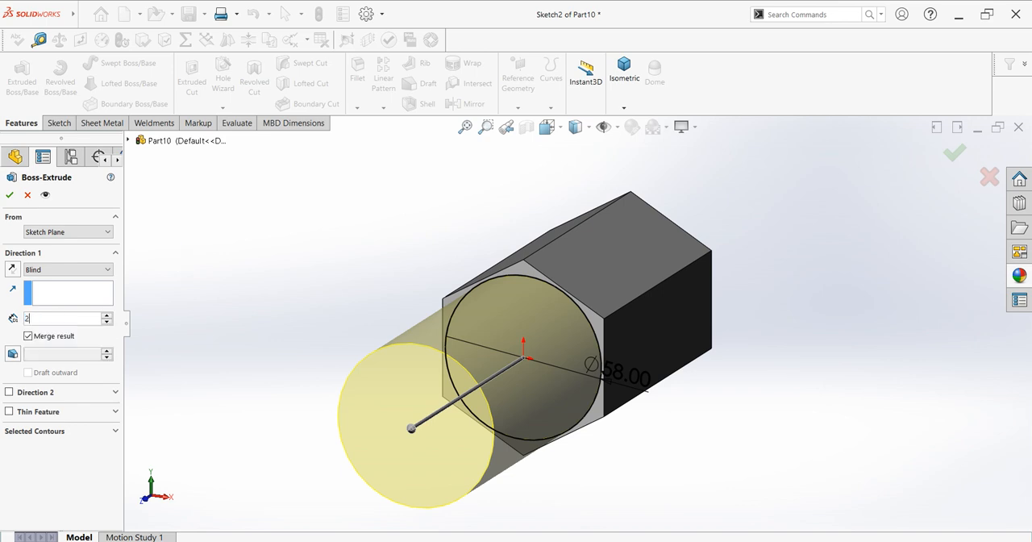
key("Return")
middle_click_drag(503, 341, 485, 373)
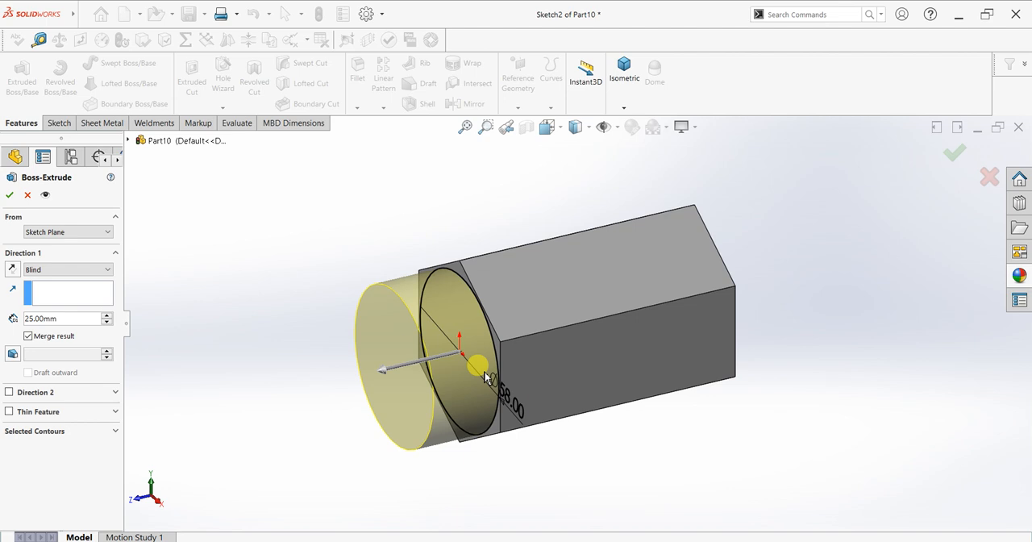
left_click(10, 195)
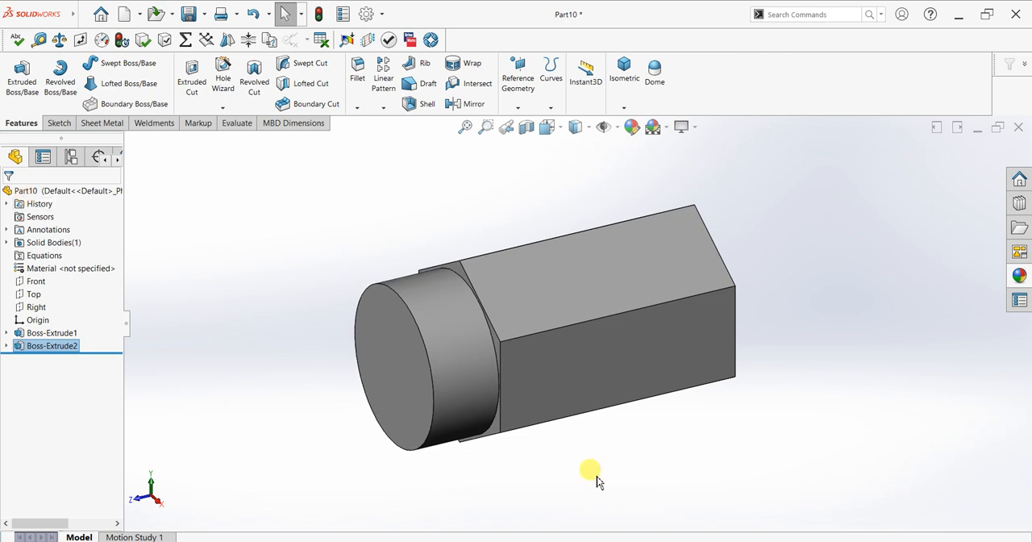
left_click(242, 192)
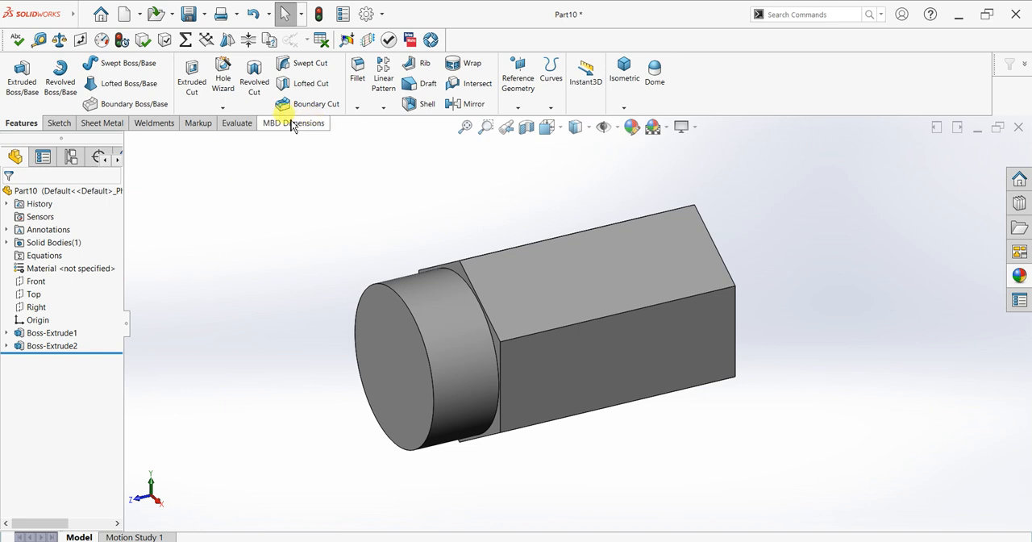
Start a Thread feature on the outer circular edge of the cylindrical boss with a blind depth of 25 mm
left_click(223, 107)
left_click(230, 148)
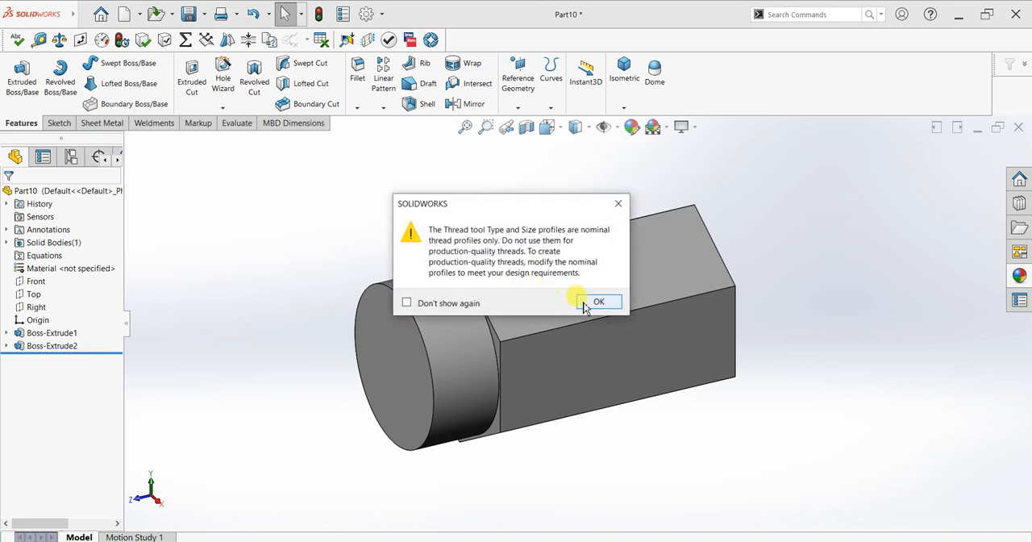
left_click(591, 302)
left_click(386, 286)
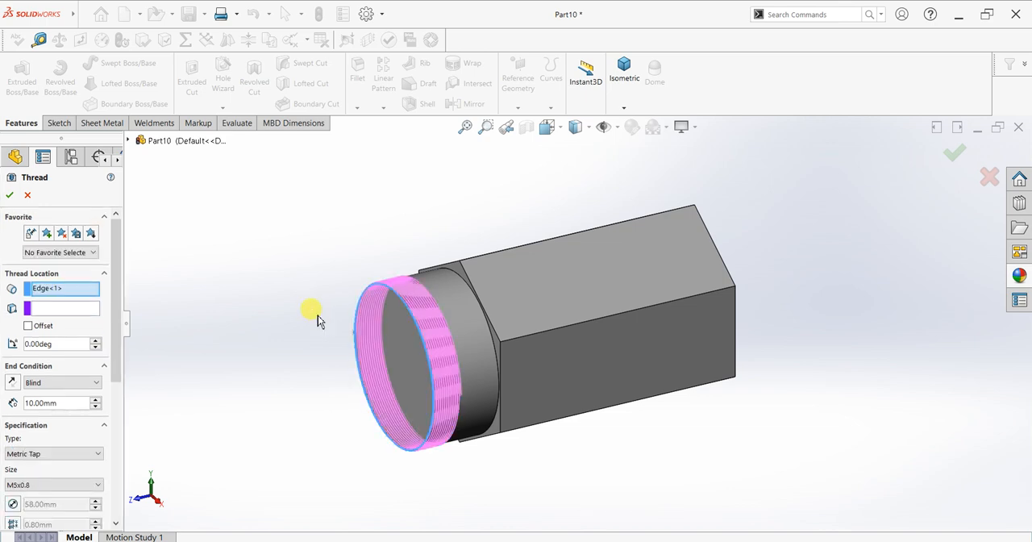
double_click(75, 403)
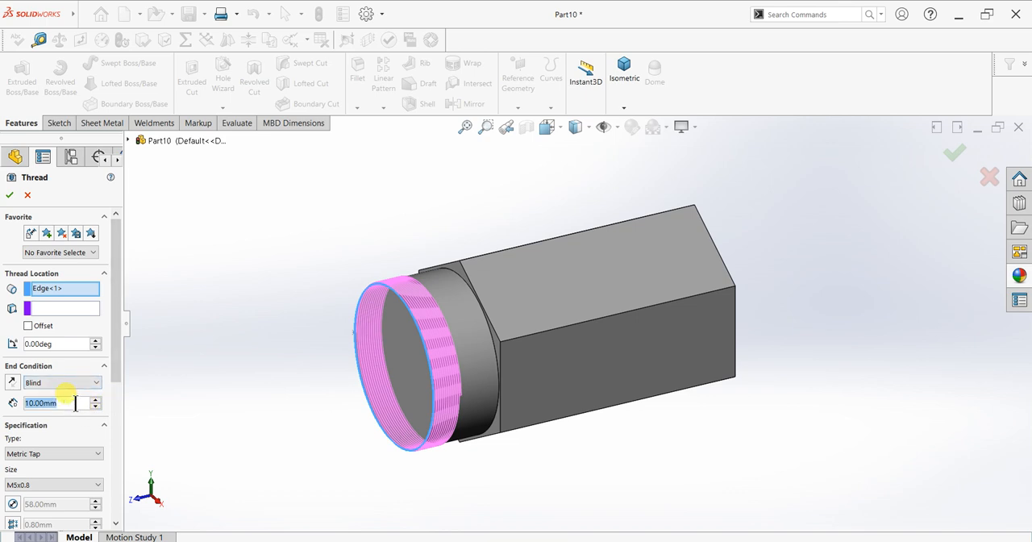
type("25")
key("Return")
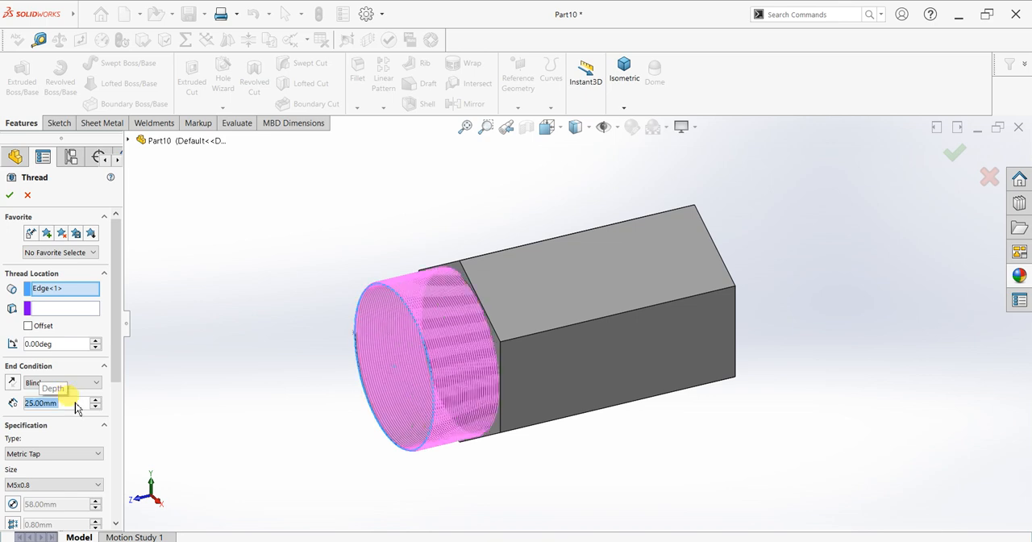
Set the thread size on the cylindrical boss to M56x4.0
left_click(49, 484)
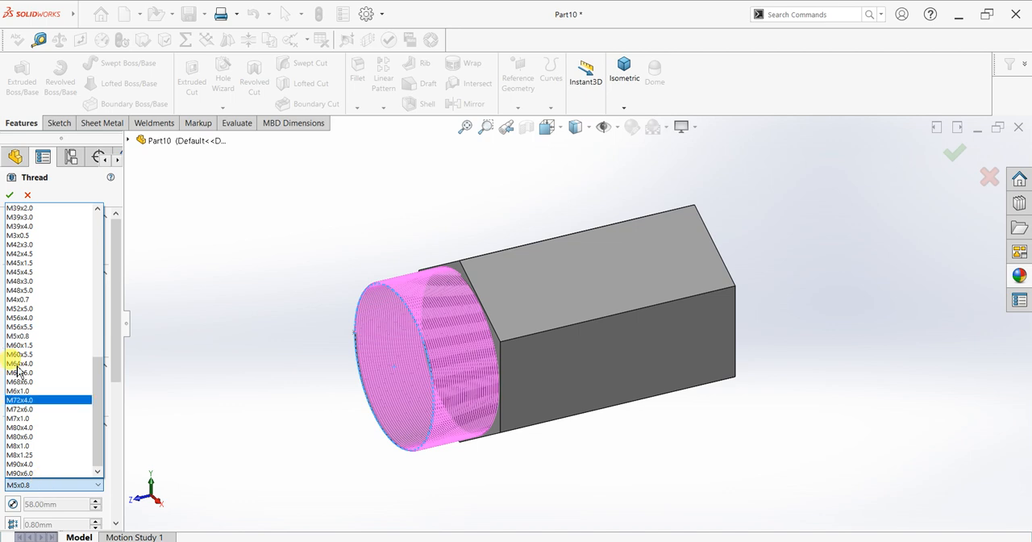
left_click(31, 319)
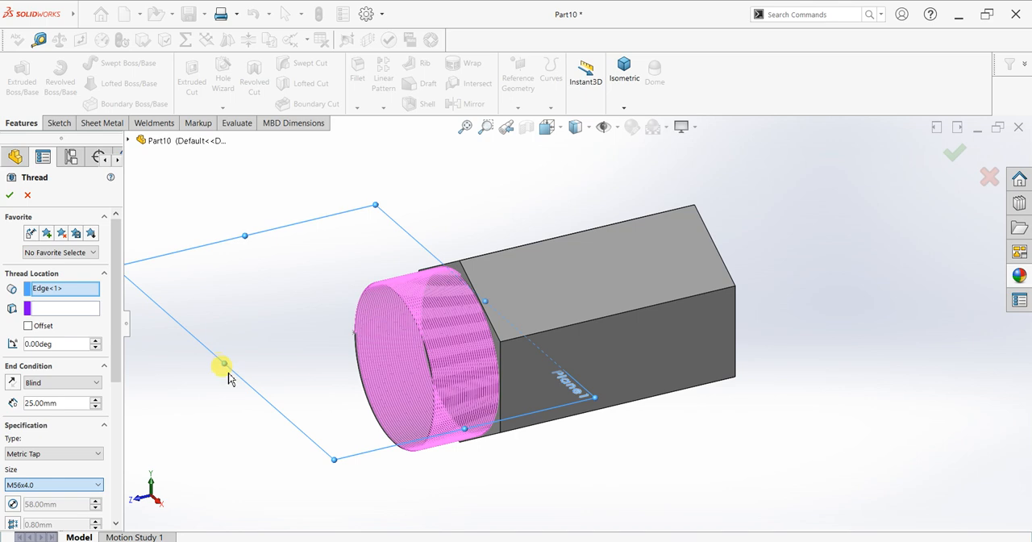
left_click(228, 376)
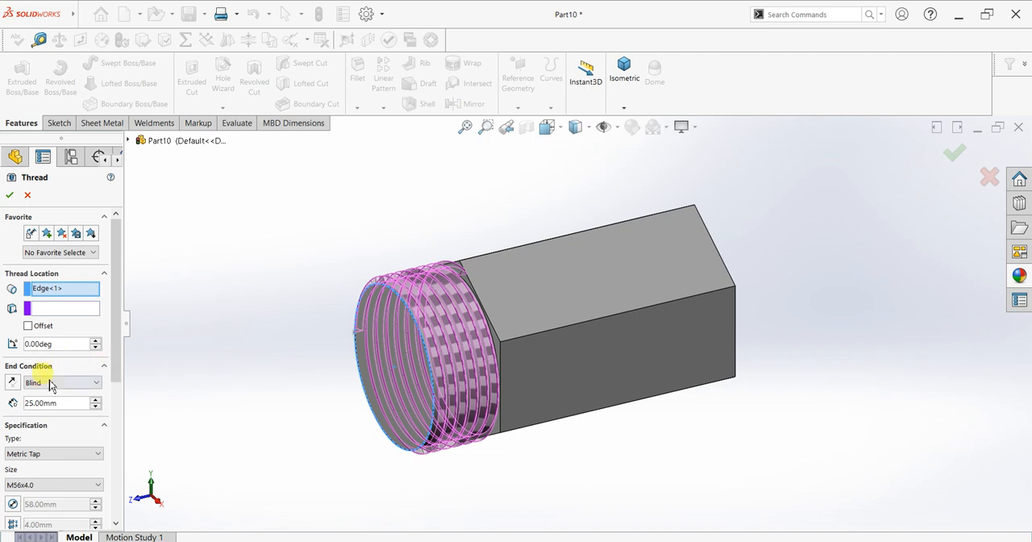
middle_click_drag(237, 376, 230, 367)
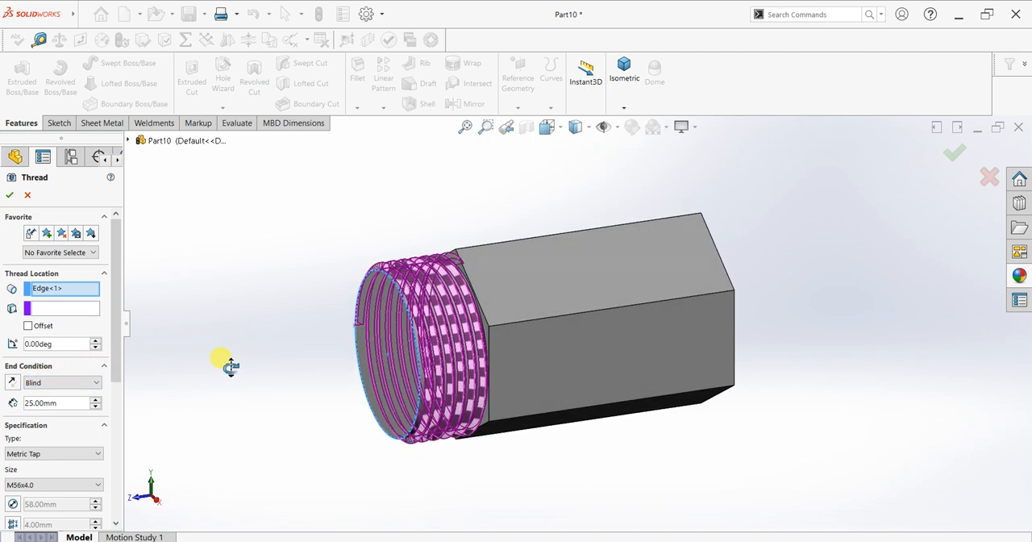
Offset the start of the thread by 5 mm from the outer circular edge of the boss
left_click(28, 326)
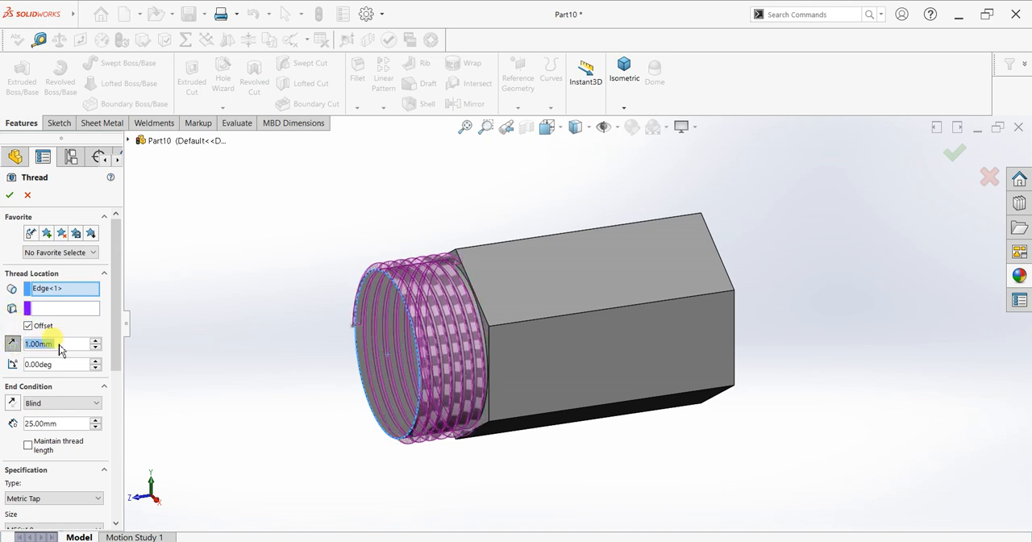
type("5")
key("Return")
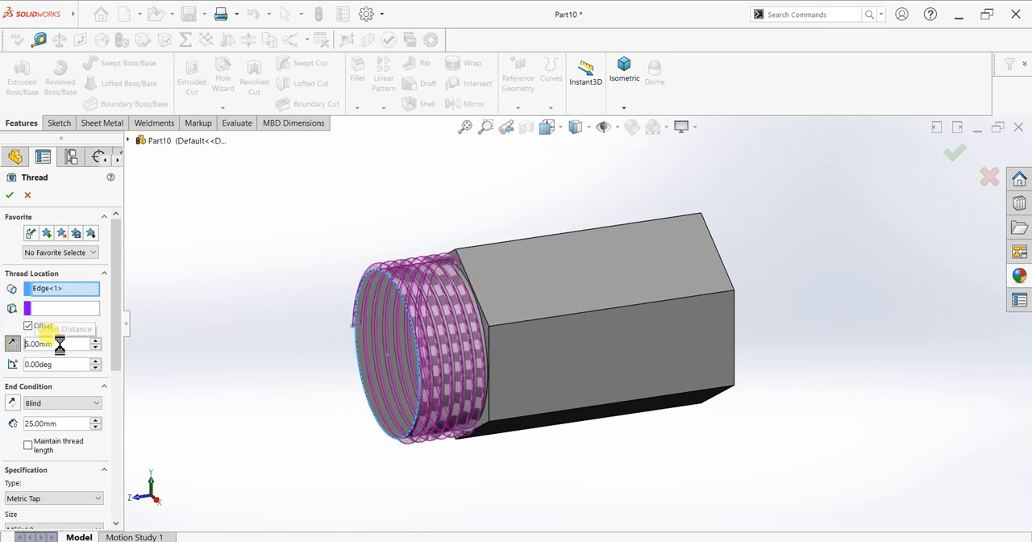
middle_click_drag(272, 353, 268, 457)
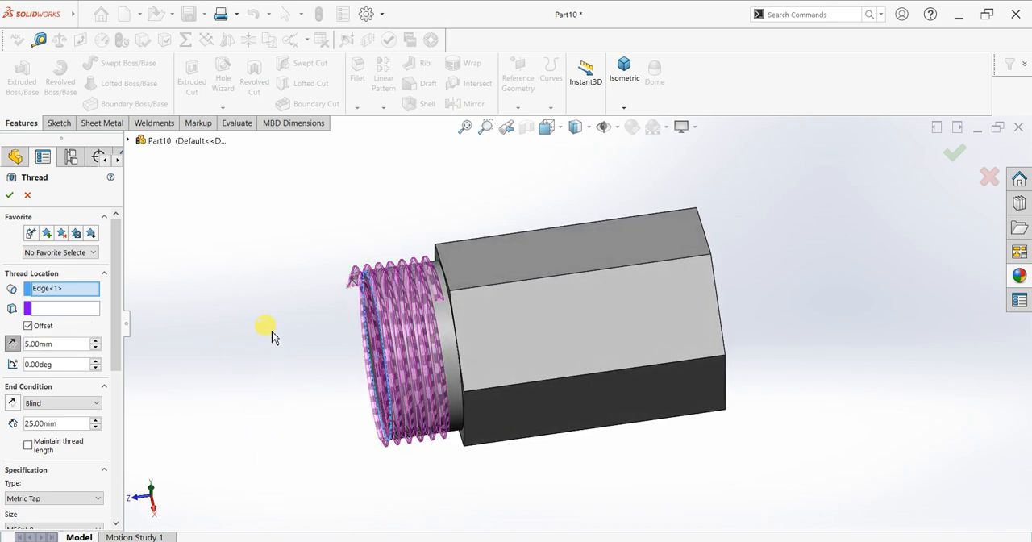
Change the thread type to Metric Die, keeping the M56x4.0 size and the cut thread method
left_click(36, 497)
left_click(32, 528)
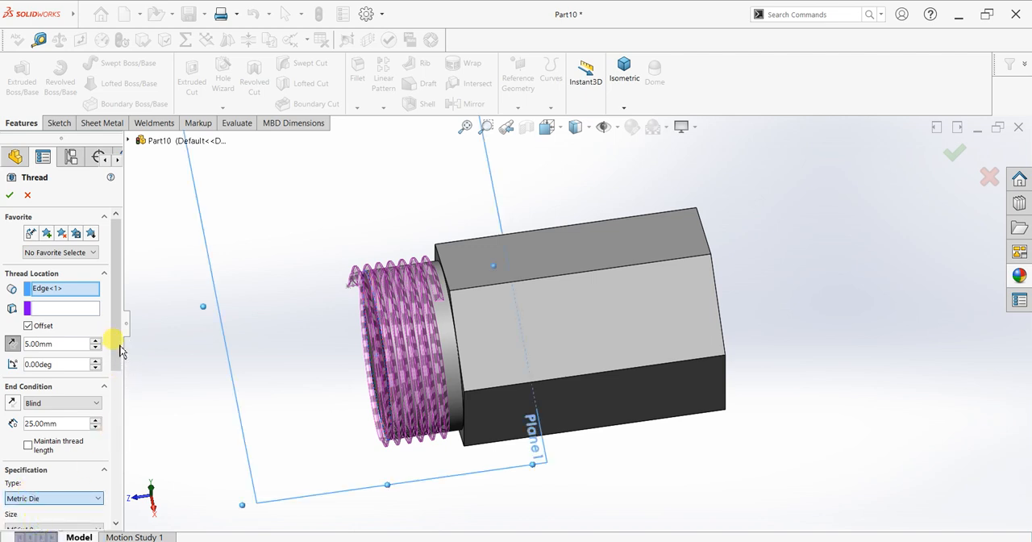
scroll(115, 392, "down", 3)
scroll(115, 409, "down", 2)
mouse_move(271, 393)
middle_mouse_down()
mouse_move(271, 282)
mouse_move(280, 408)
middle_mouse_up()
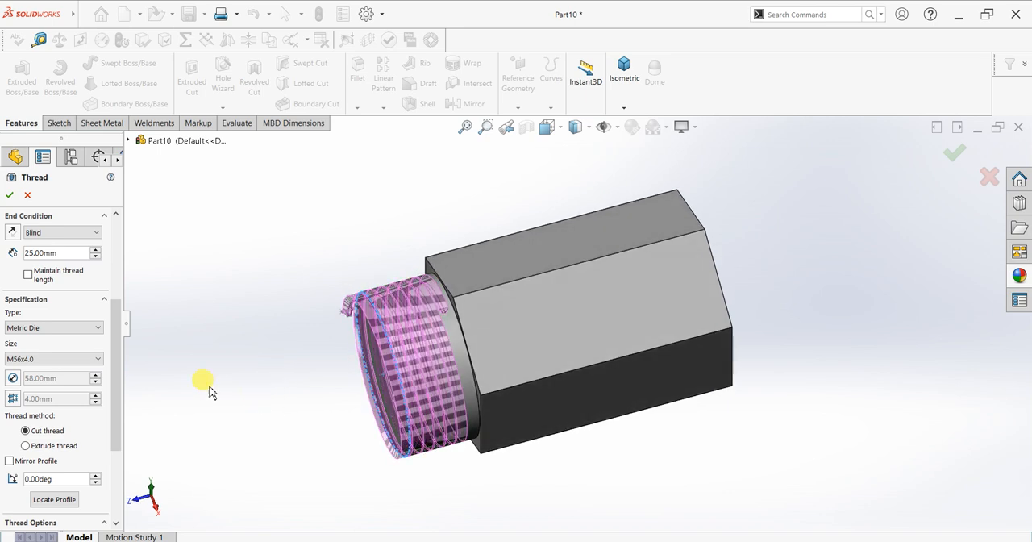
Set the blind thread depth to 26 mm and create the thread on the boss
scroll(124, 348, "up", 3)
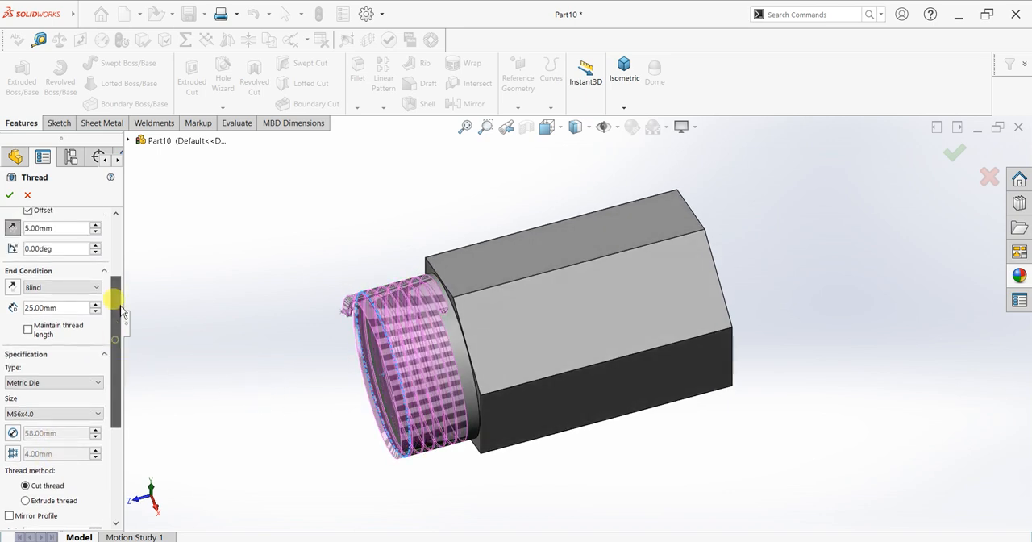
double_click(65, 341)
type("26")
key("Return")
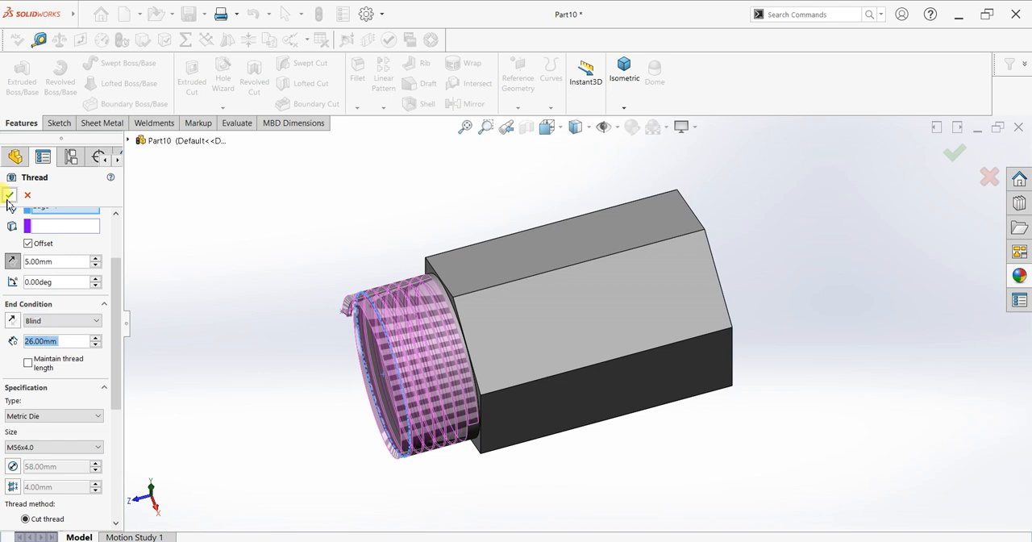
left_click(8, 197)
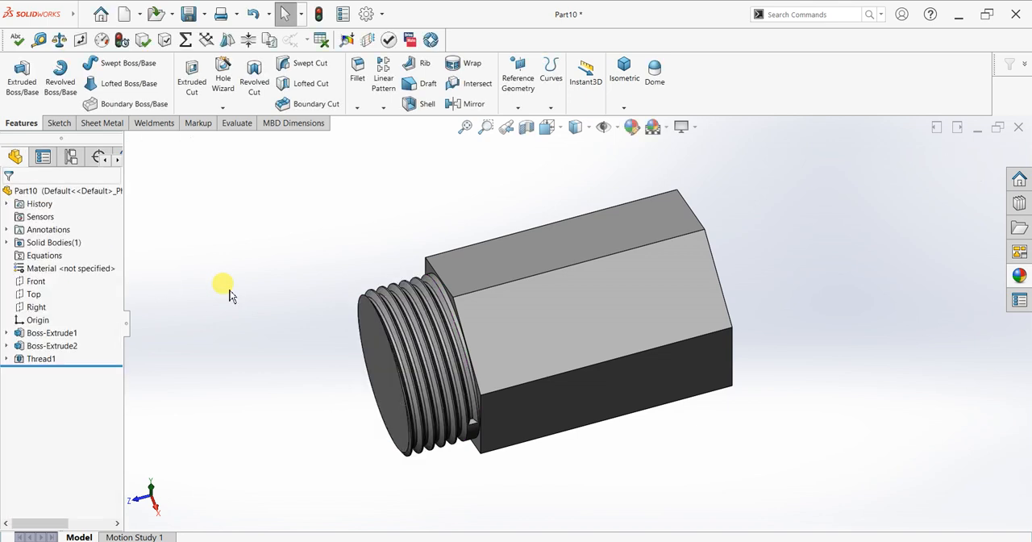
middle_click_drag(323, 342, 339, 331)
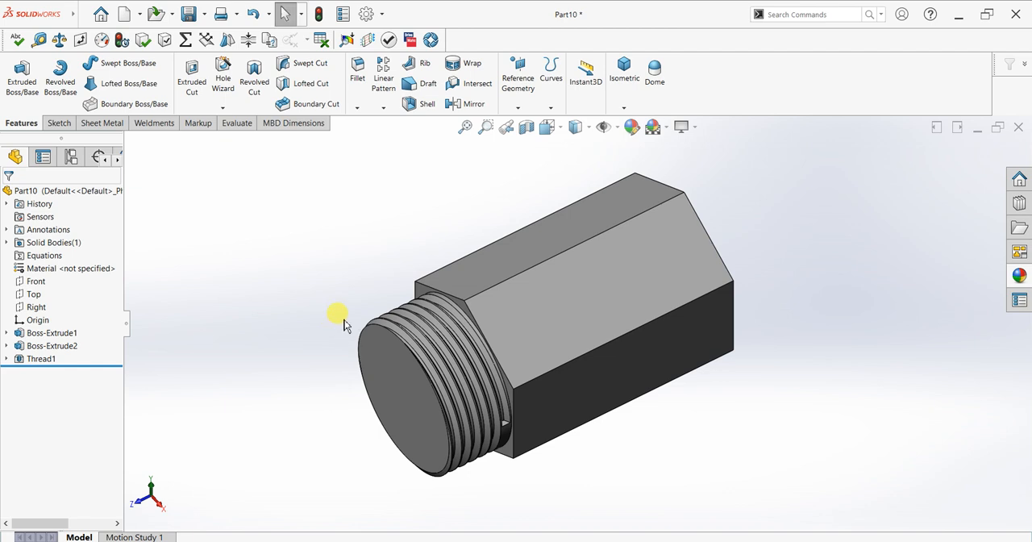
key("f")
scroll(791, 262, "down", 2)
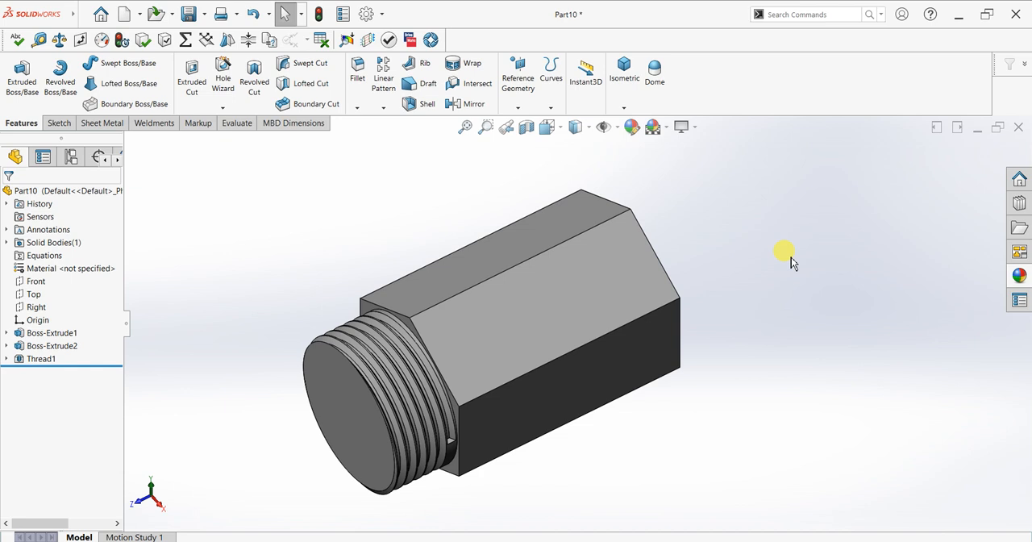
middle_click_drag(791, 260, 769, 246)
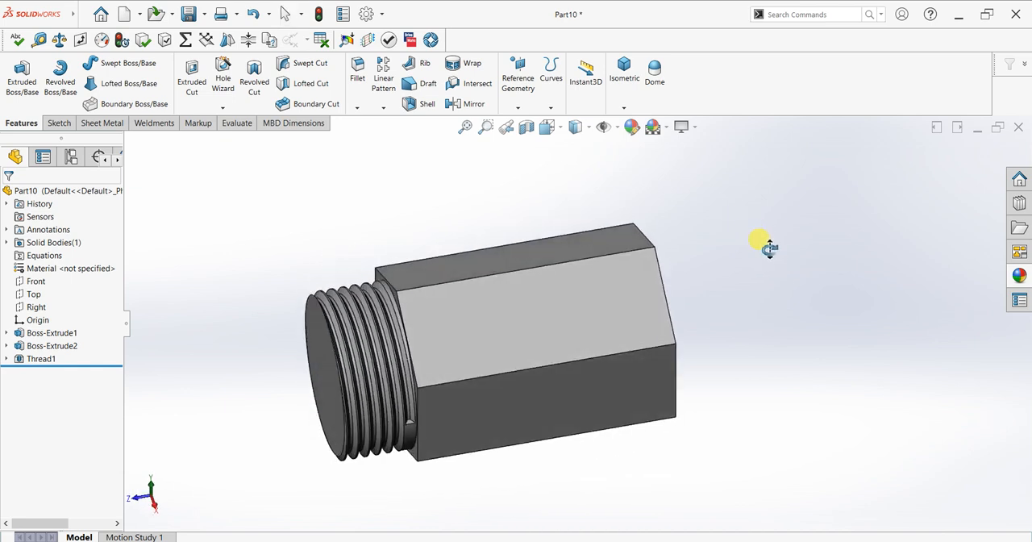
scroll(770, 245, "up", 3)
scroll(692, 216, "down", 1)
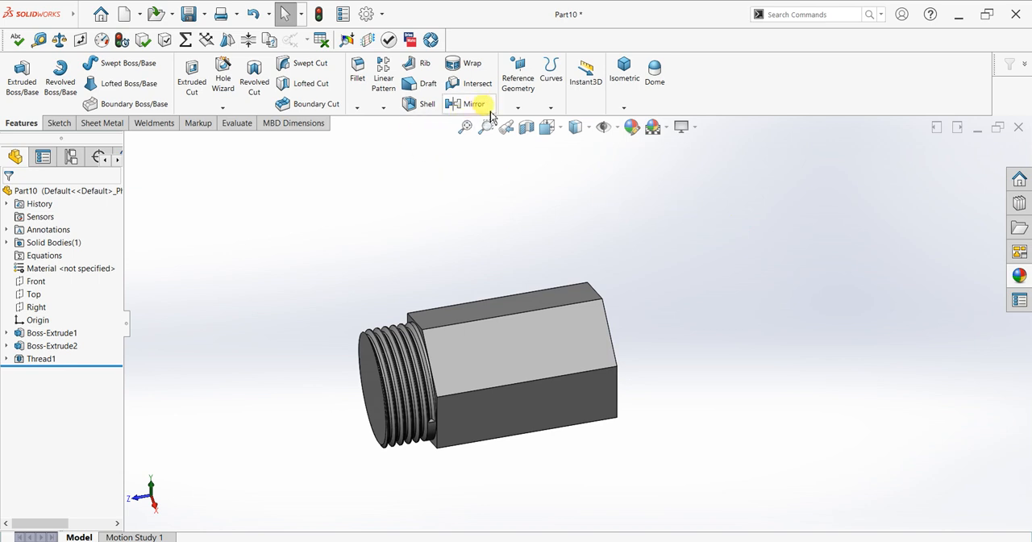
Create a reference plane midway between the two hexagonal end faces of the prism
left_click(517, 113)
left_click(523, 133)
scroll(425, 326, "down", 2)
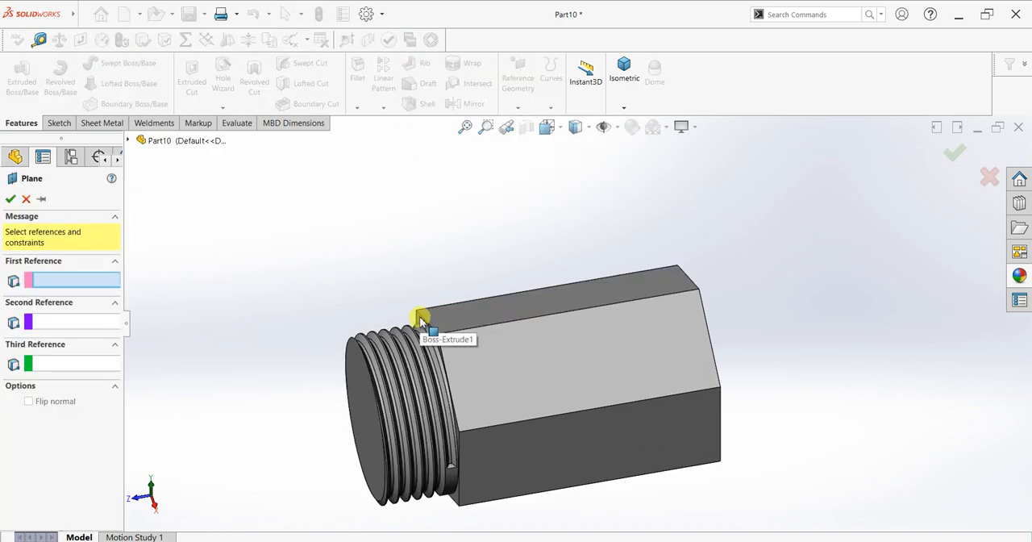
left_click(425, 326)
middle_click_drag(703, 299, 695, 411)
left_click(696, 411)
middle_click_drag(409, 299, 488, 310)
left_click(13, 201)
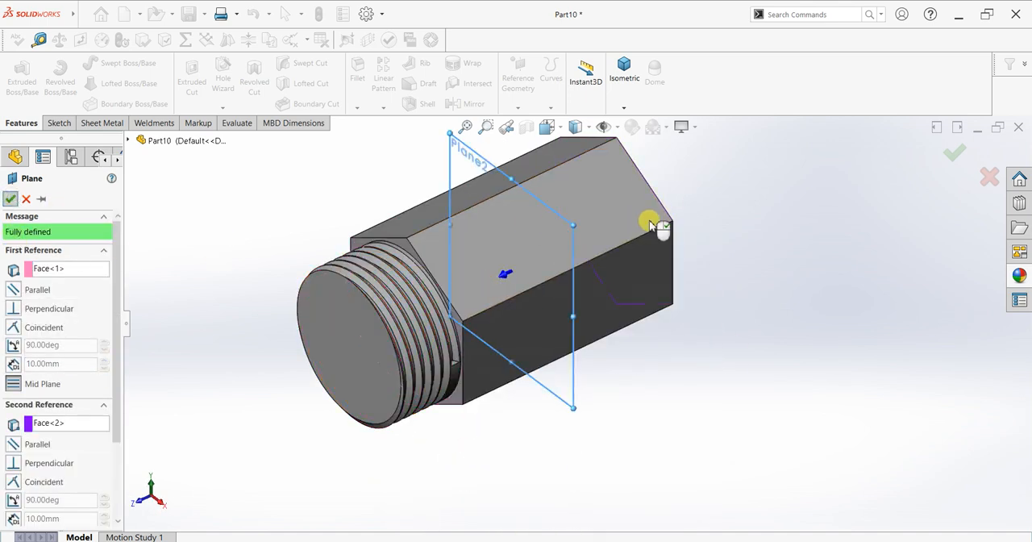
Mirror the thread and the cylindrical boss about the new mid-plane with the Geometry Pattern option on
scroll(663, 189, "down", 3)
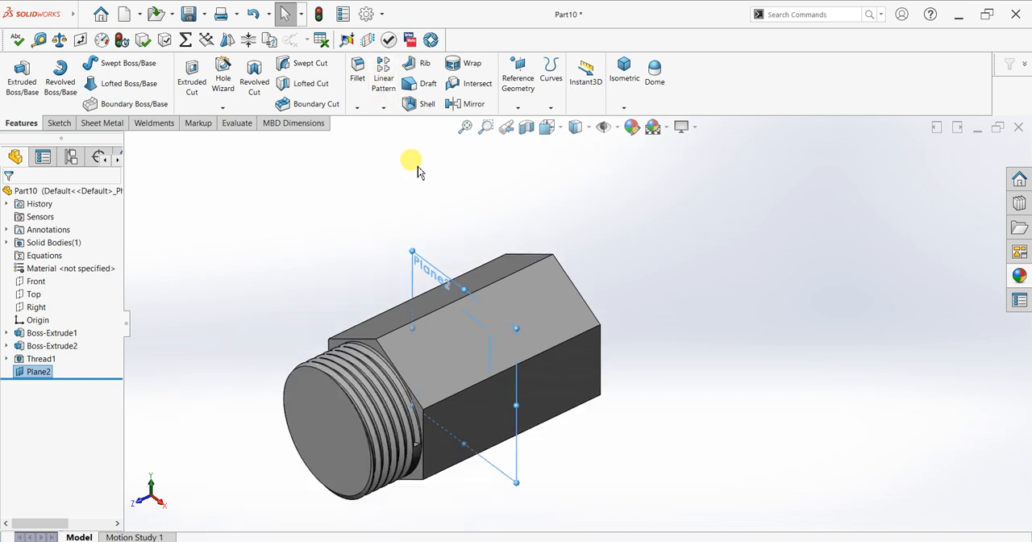
left_click(466, 104)
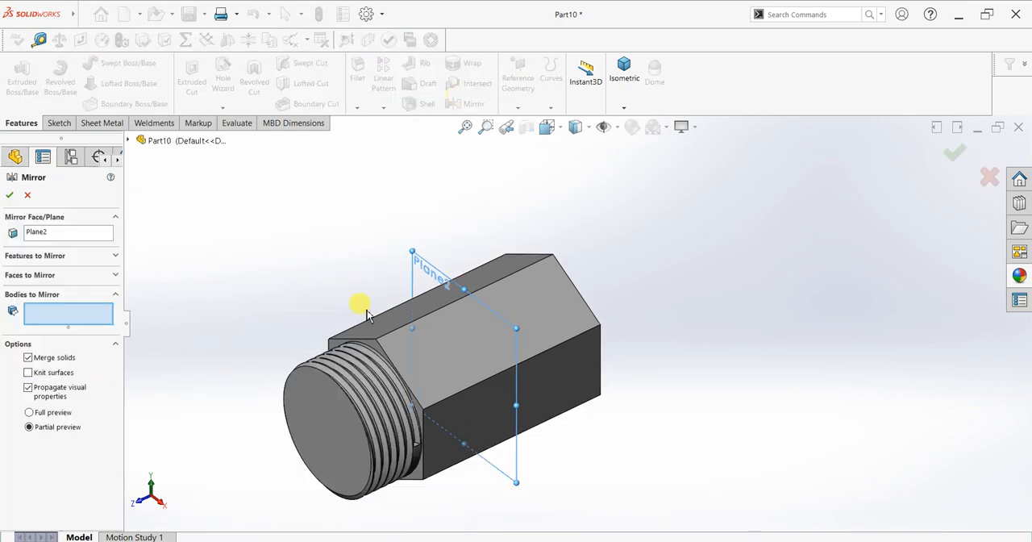
left_click(35, 275)
left_click(37, 274)
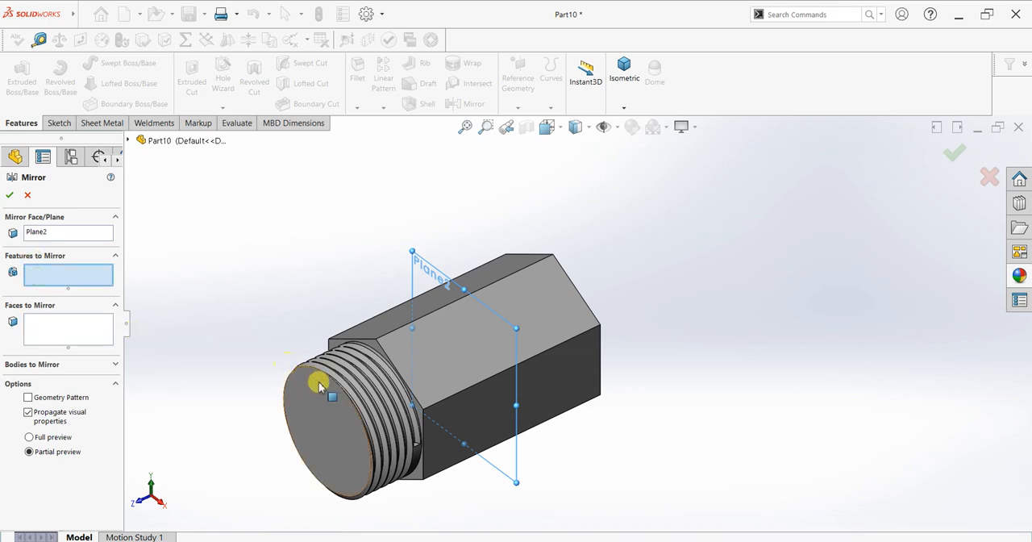
left_click(346, 378)
left_click(342, 394)
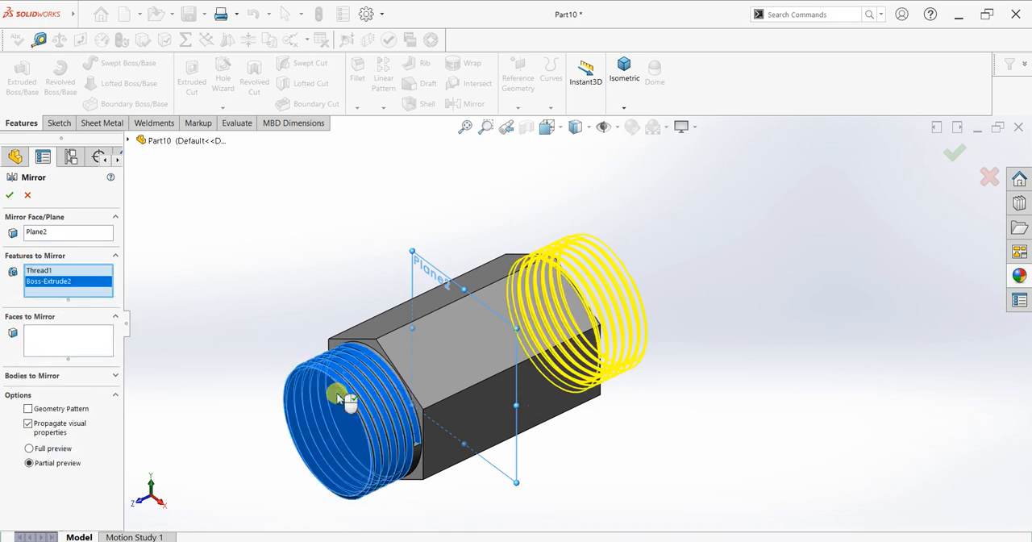
left_click(12, 197)
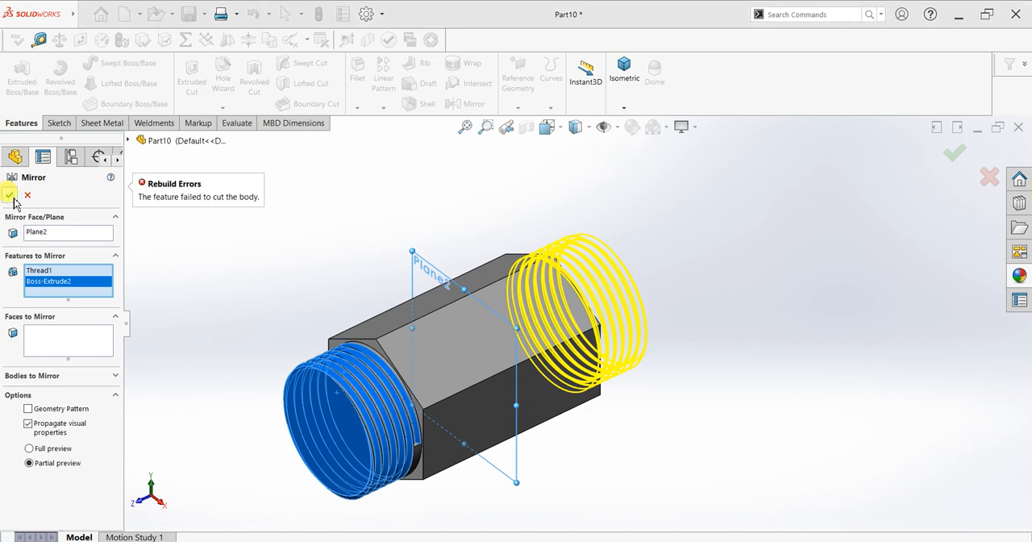
left_click(29, 412)
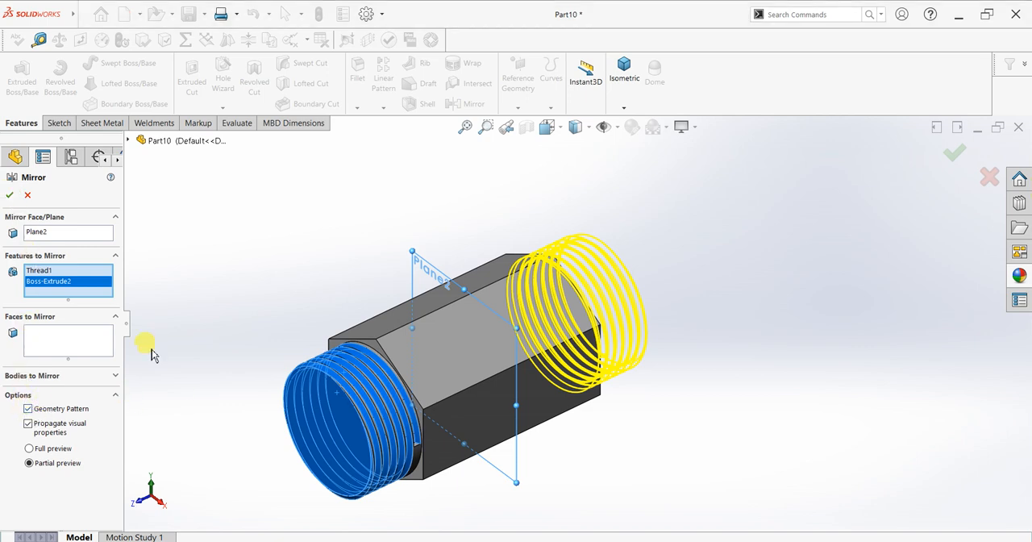
left_click(9, 194)
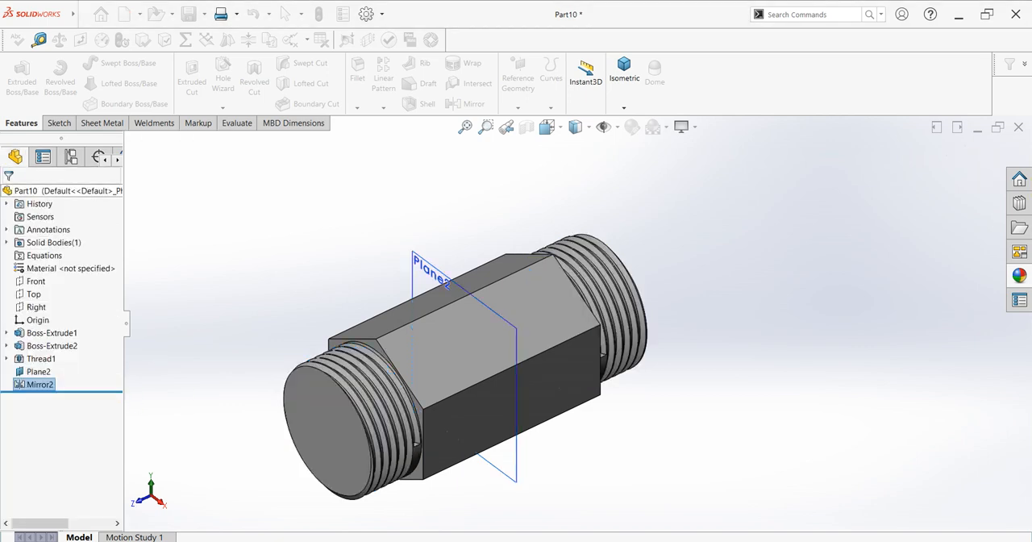
left_click(427, 266)
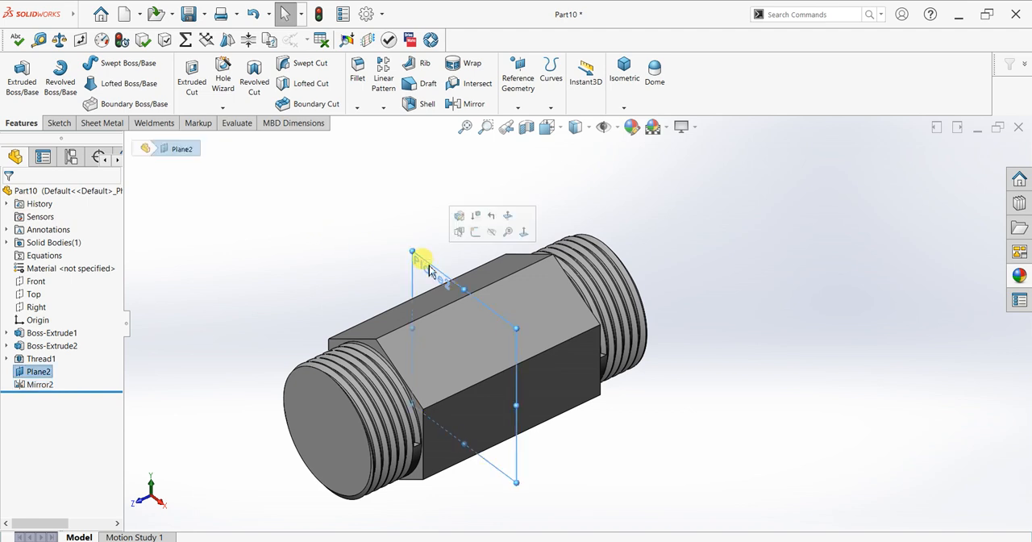
left_click(817, 306)
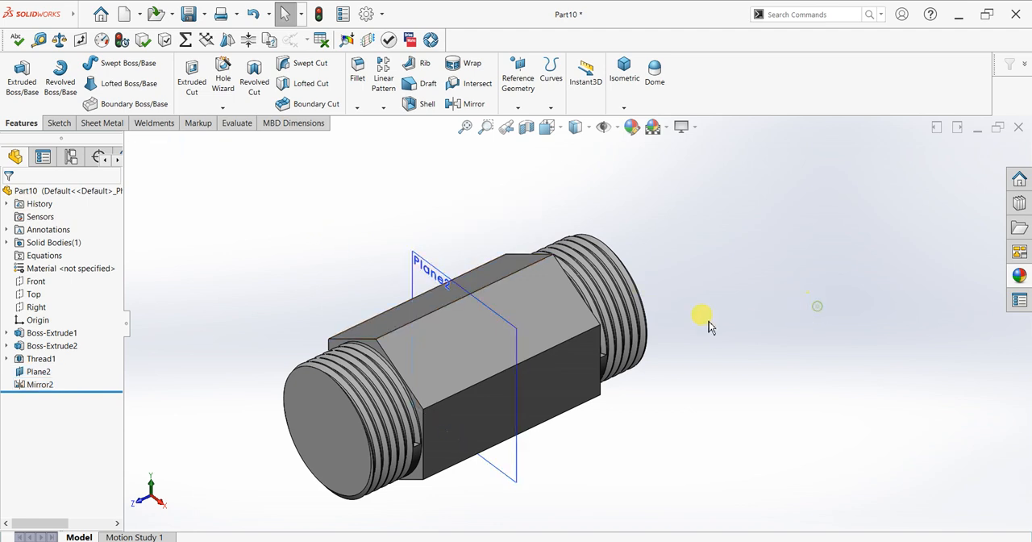
Examine the thread profiles at both ends in a lengthwise section view along the Right plane, and close the section
left_click(526, 127)
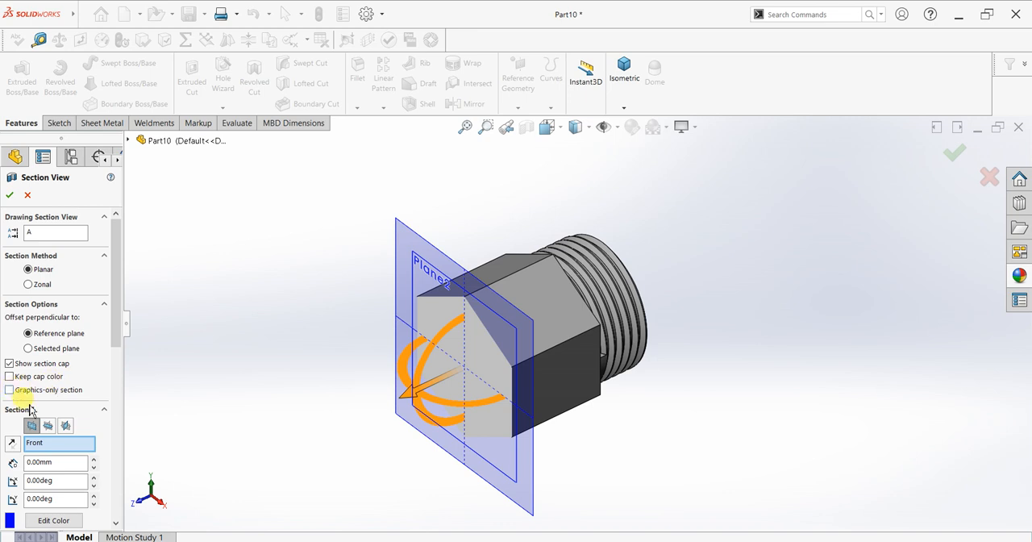
left_click(49, 426)
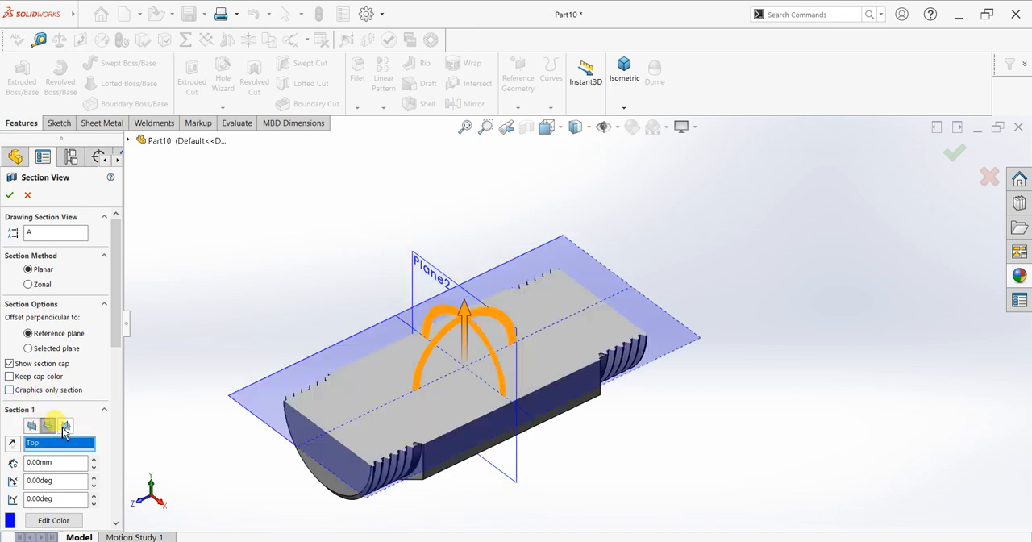
left_click(64, 427)
left_click(9, 195)
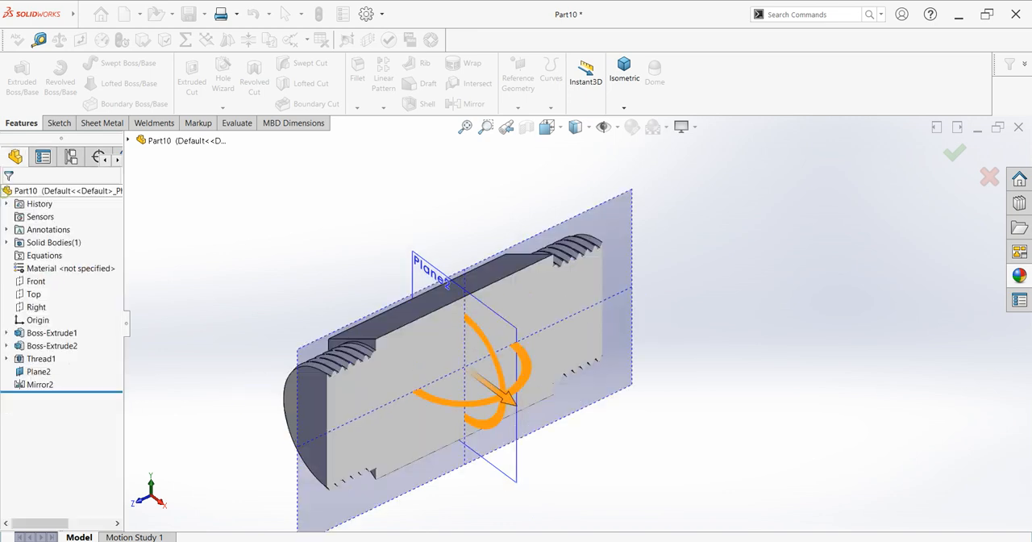
left_click(246, 373)
middle_click_drag(325, 414, 286, 352)
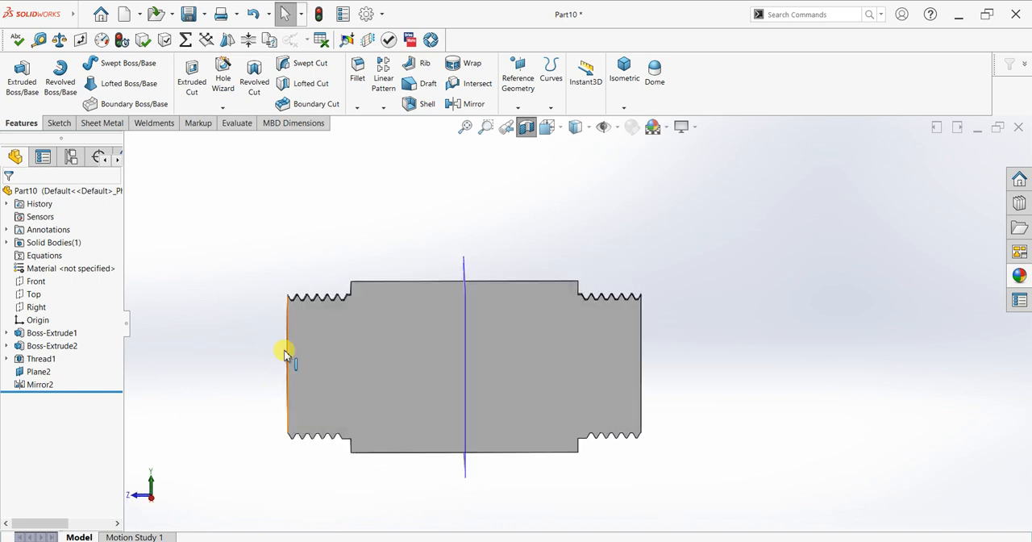
scroll(318, 327, "down", 5)
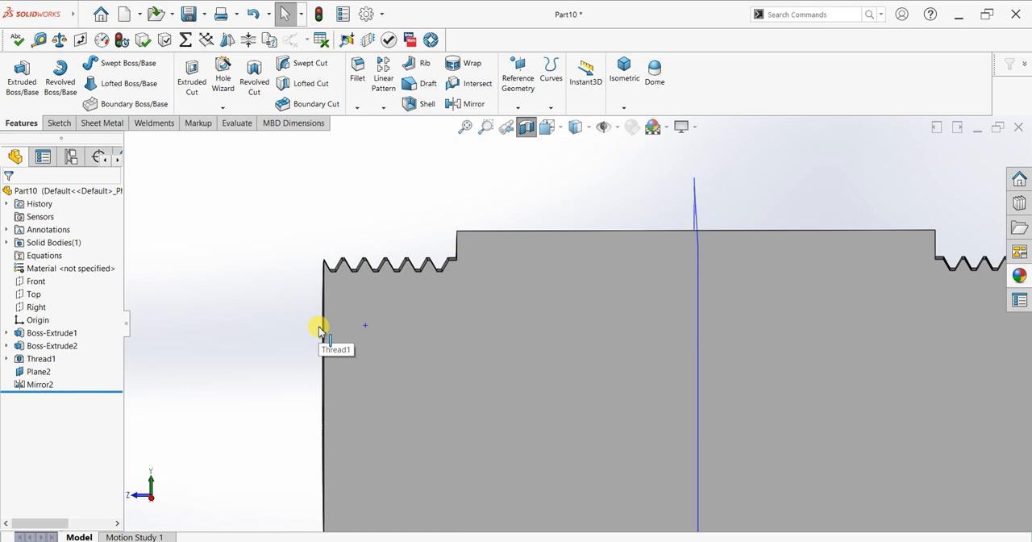
scroll(349, 358, "up", 5)
middle_click_drag(352, 364, 367, 386)
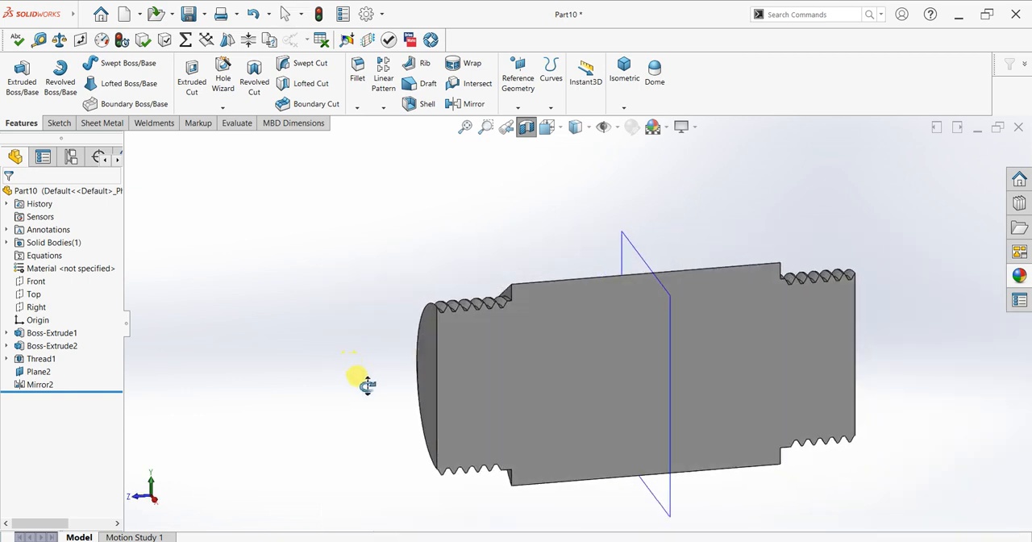
left_click(530, 132)
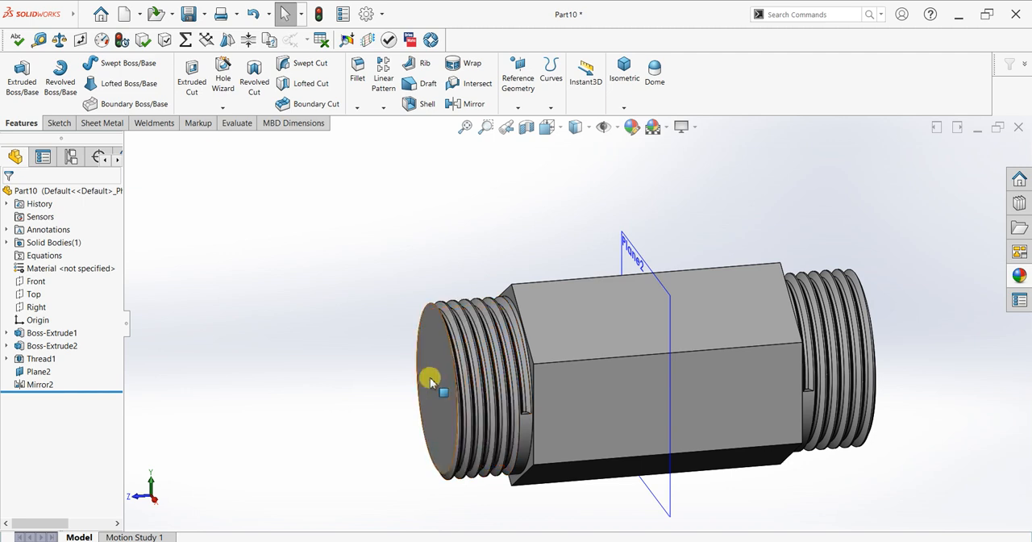
Start a sketch on the end face of the original threaded boss and view it face-on
left_click(477, 364)
left_click(477, 345)
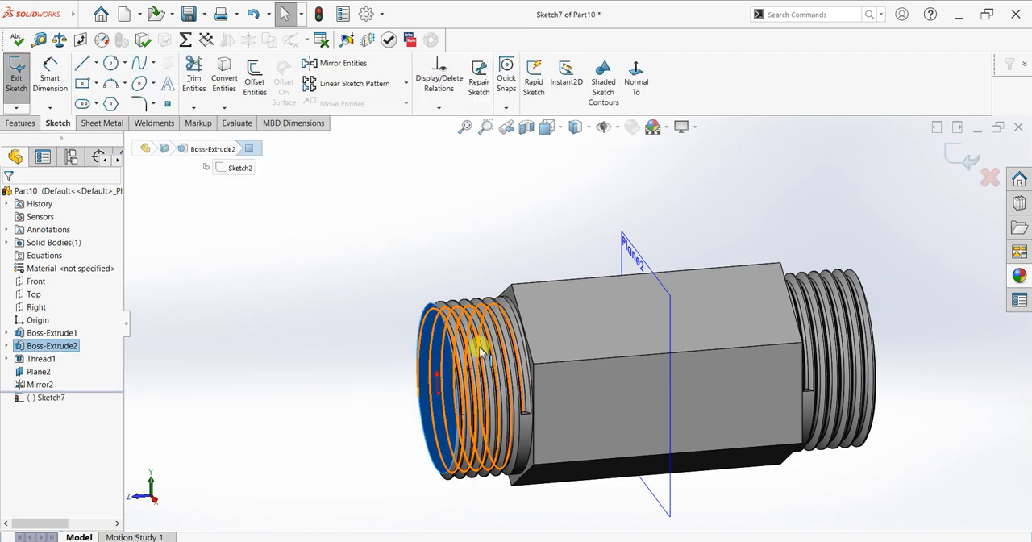
key("ctrl+8")
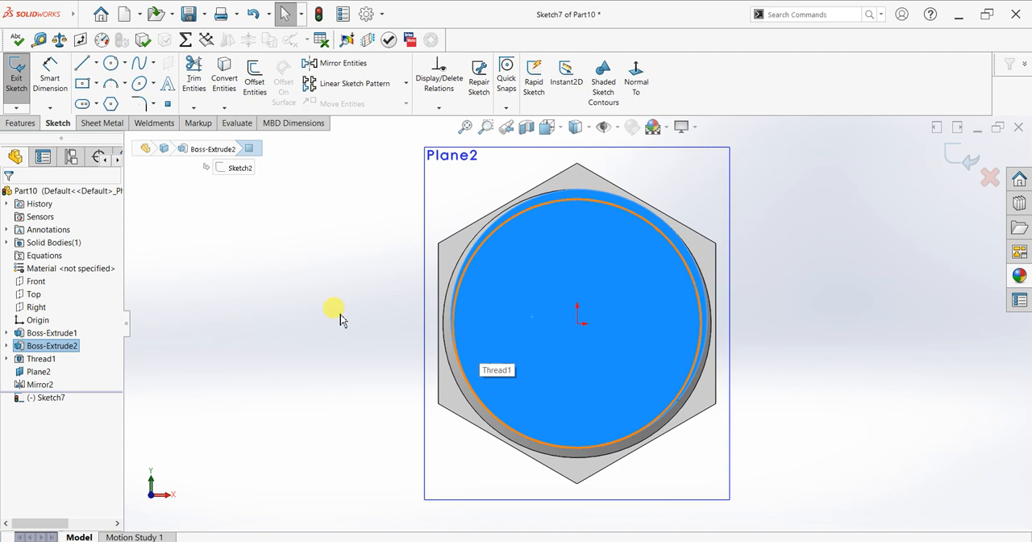
Try a 58 mm diameter circle centred on the origin, and undo it
left_click(116, 70)
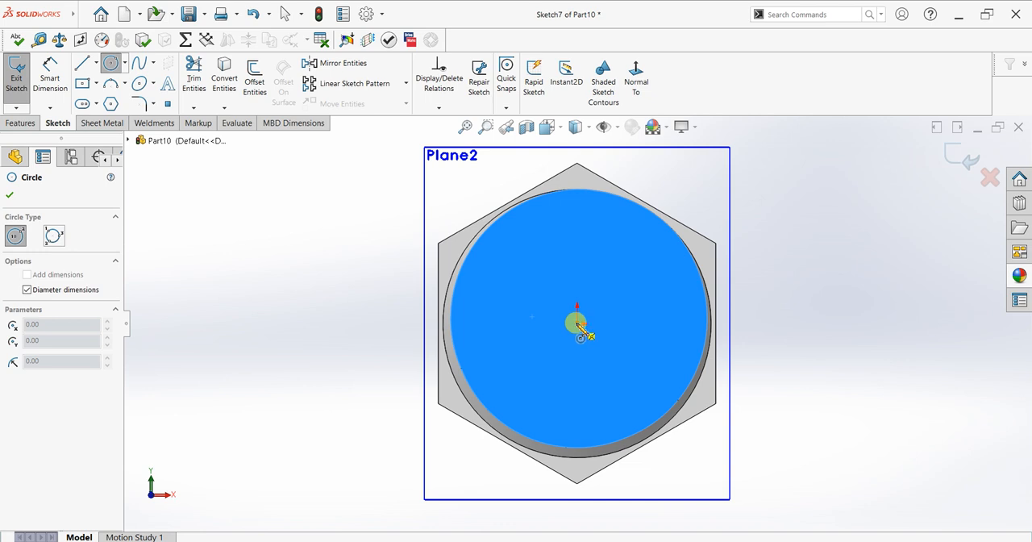
left_click(577, 325)
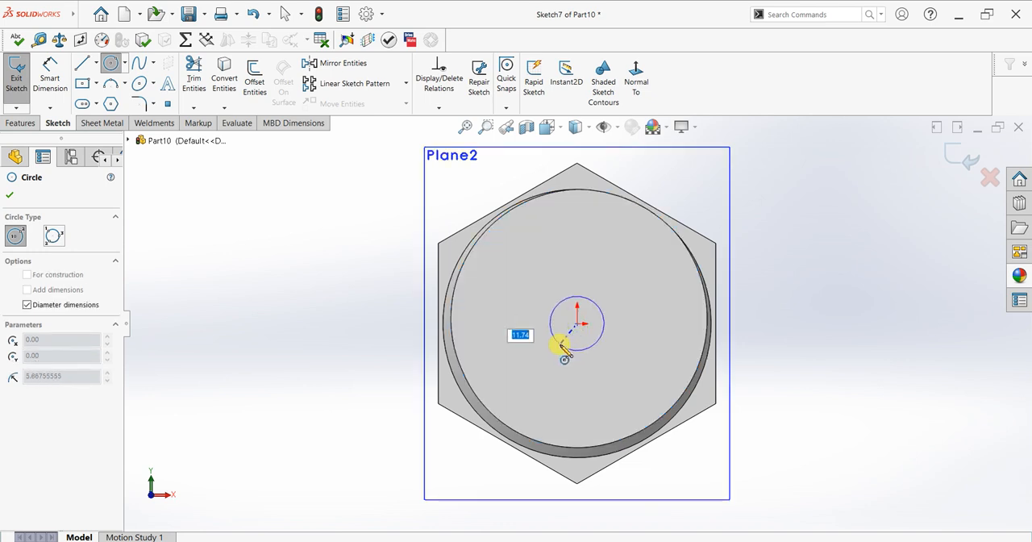
type("58")
key("Return")
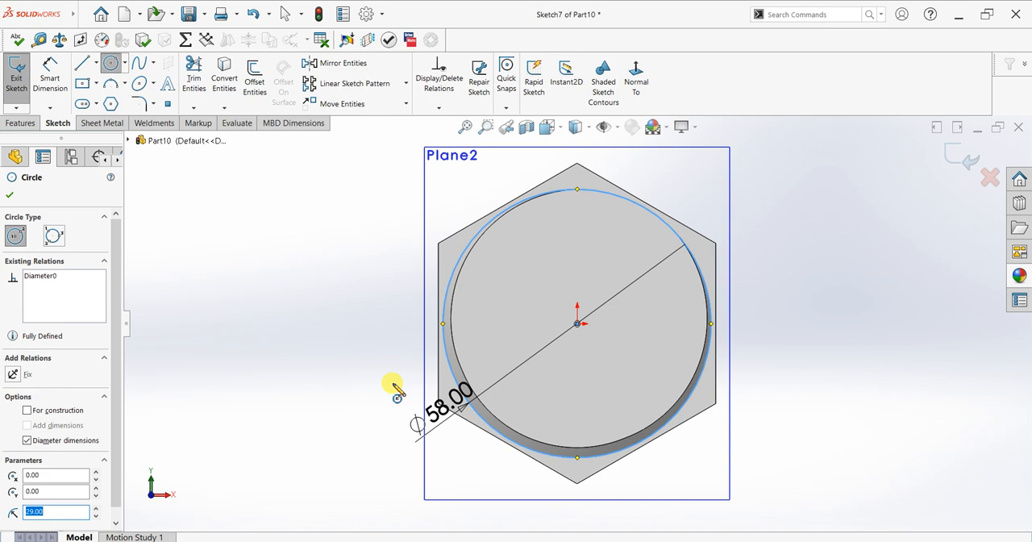
key("Escape")
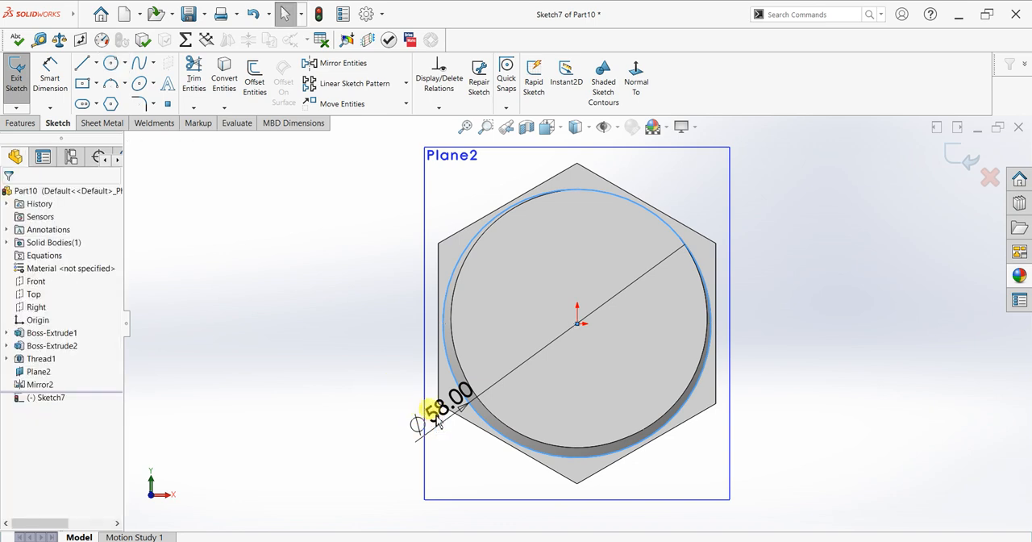
key("ctrl+z")
Sketch a circle about 53.67 mm in diameter centred on the origin, just inside the boss's edge
left_click(110, 64)
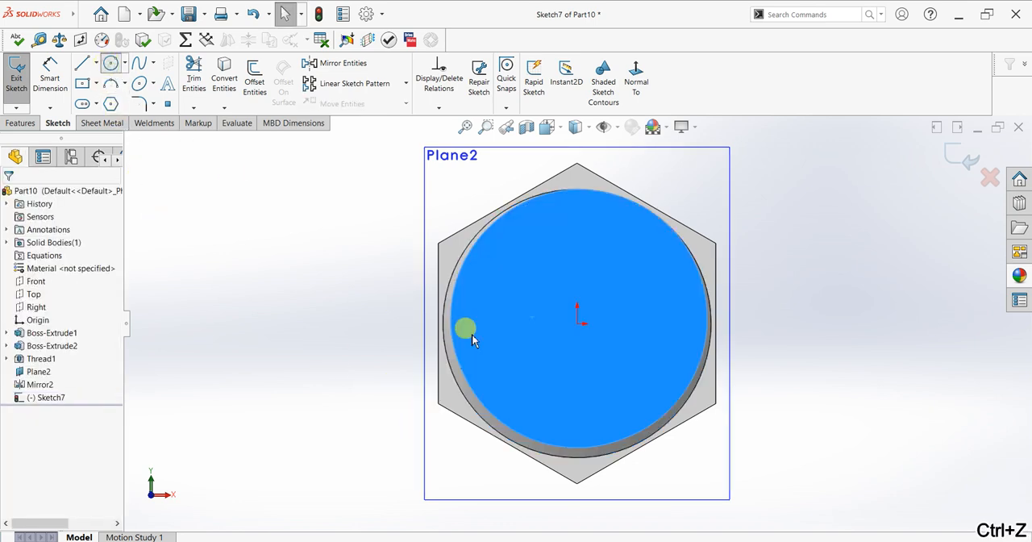
left_click(578, 324)
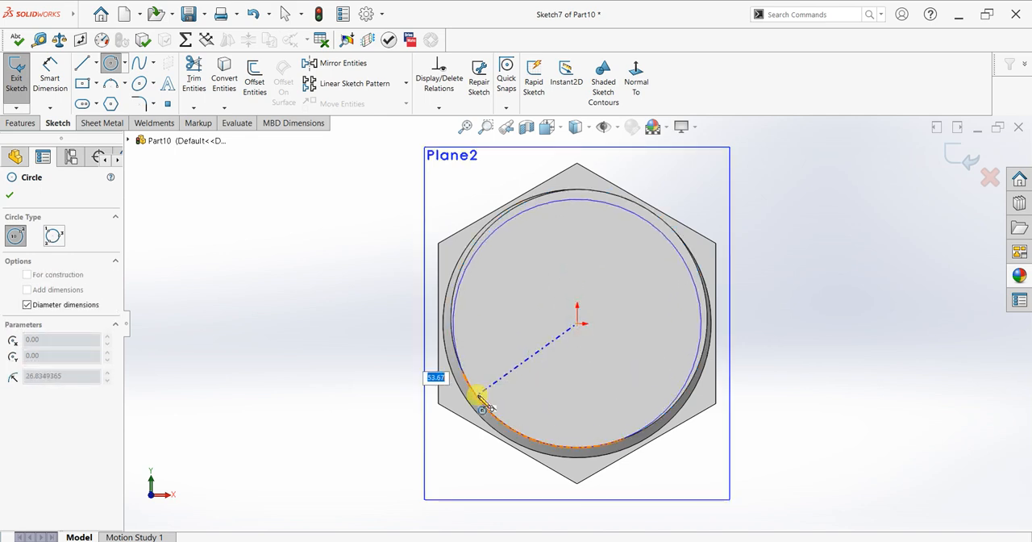
left_click(481, 399)
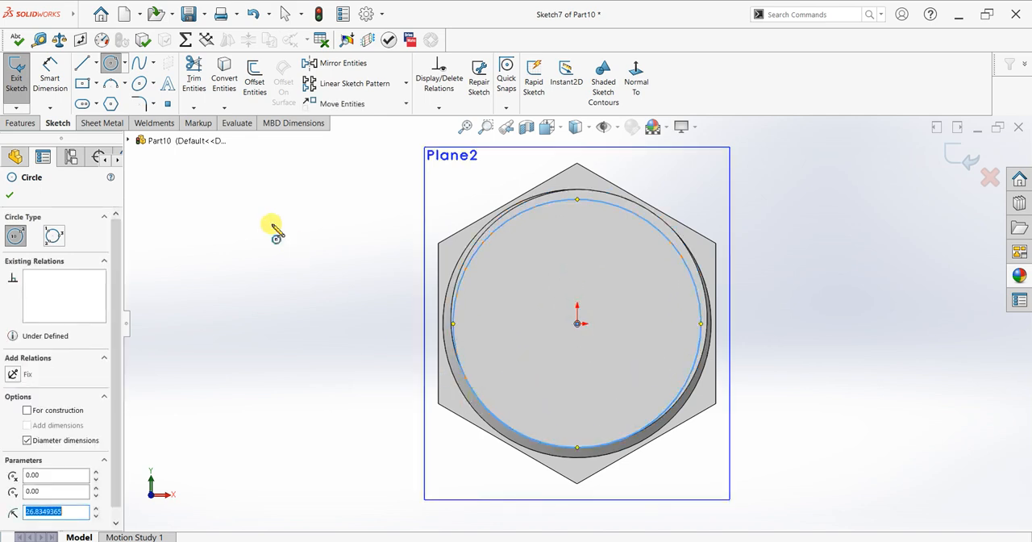
key("Escape")
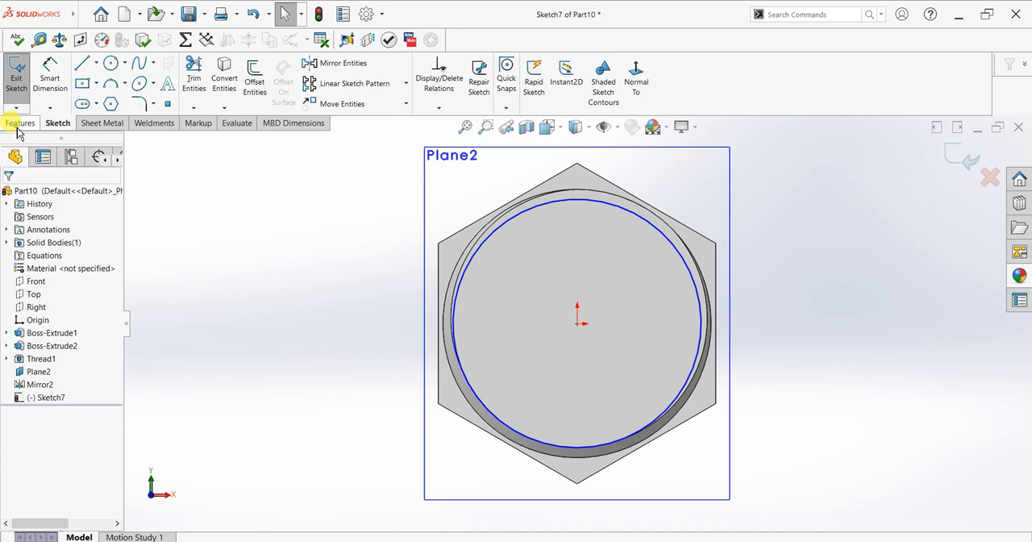
Extrude the circle outward 10 mm as a merged boss with a 30-degree inward draft
left_click(17, 122)
left_click(22, 78)
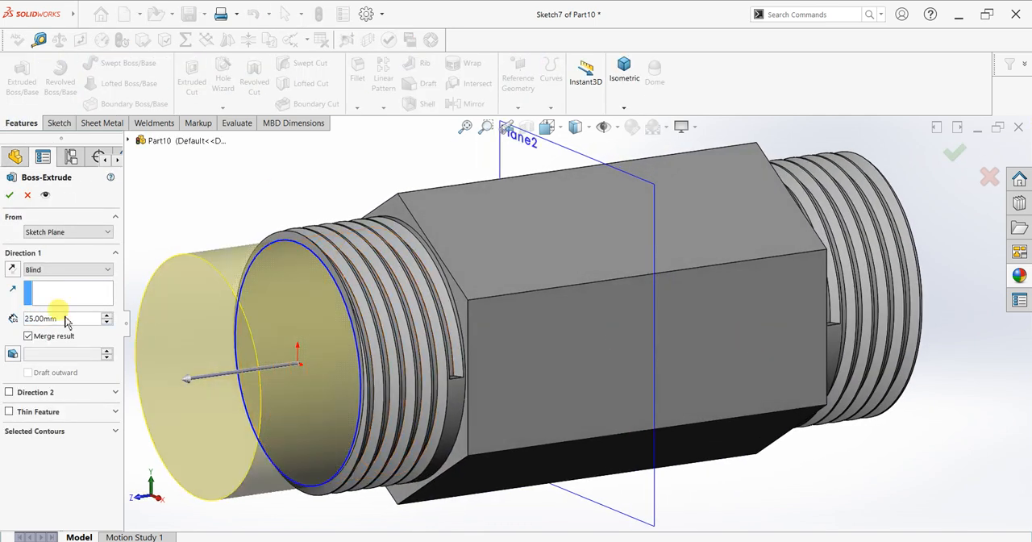
type("10")
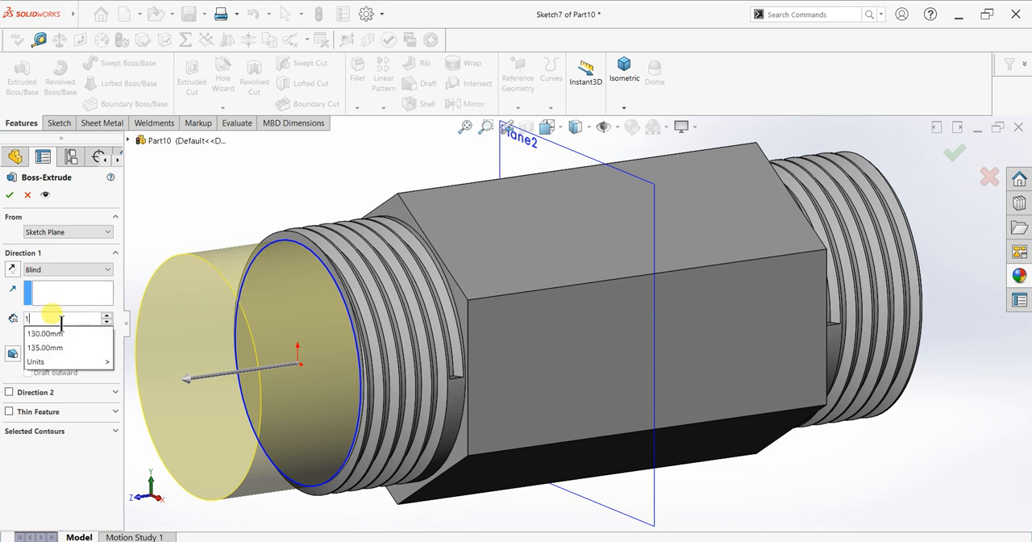
key("Return")
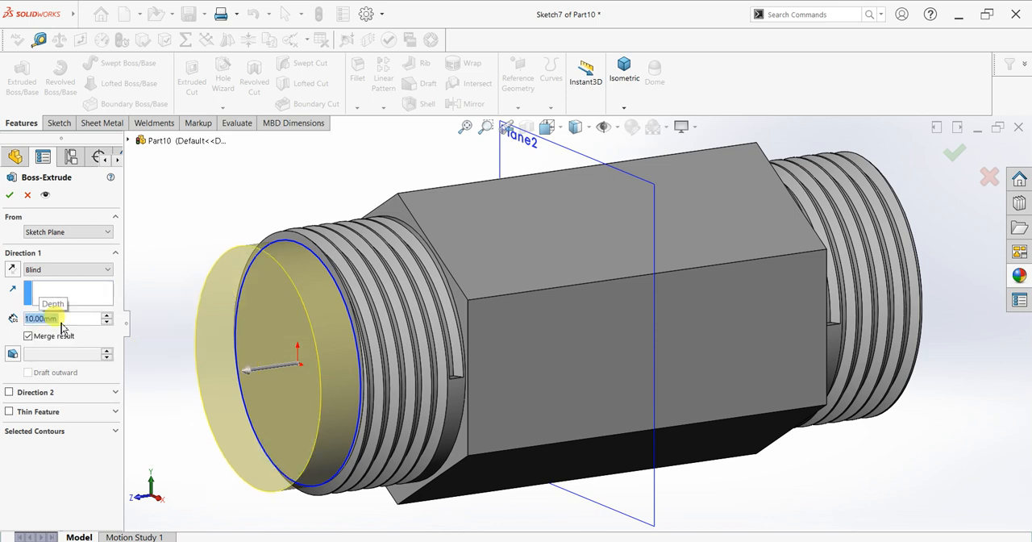
left_click(12, 354)
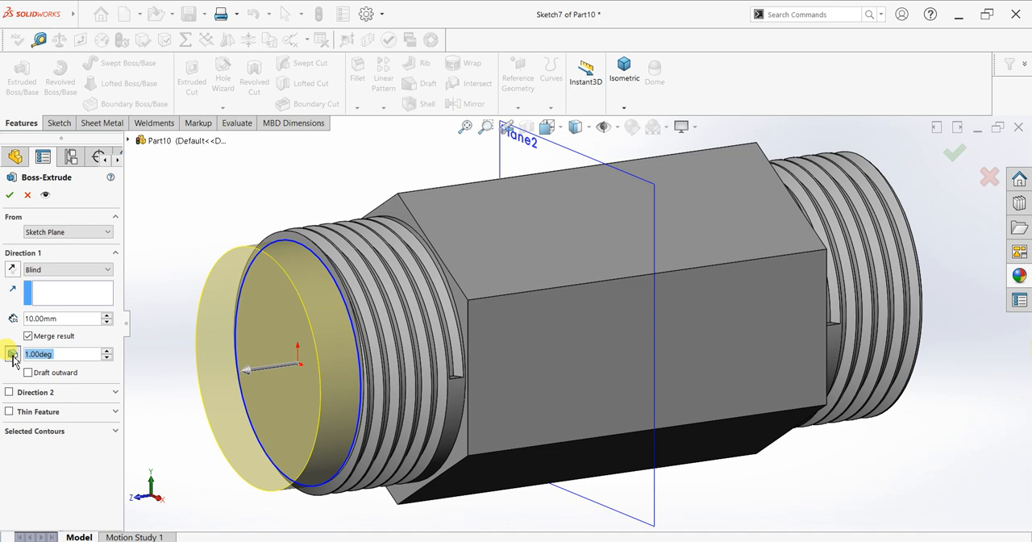
type("5")
key("Return")
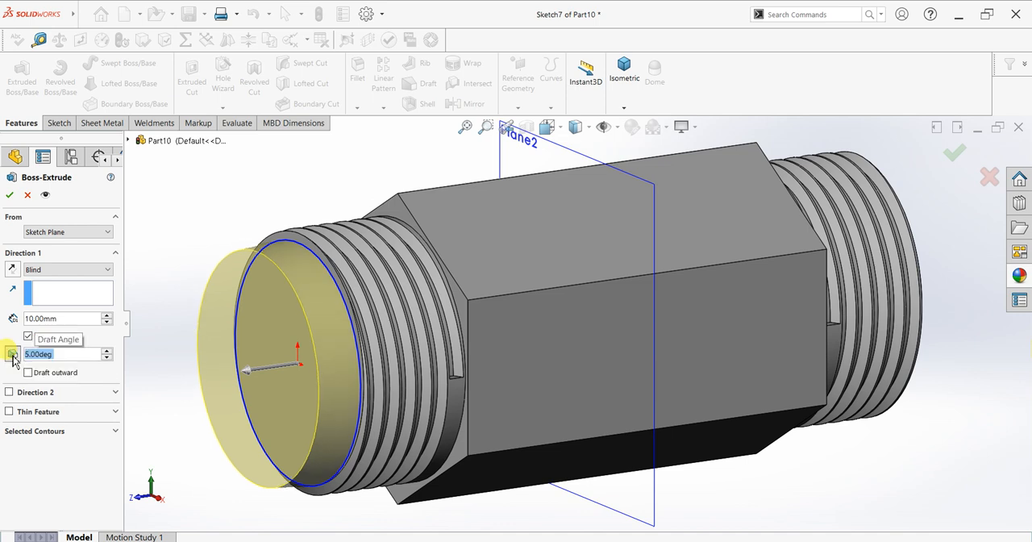
type("30")
key("Return")
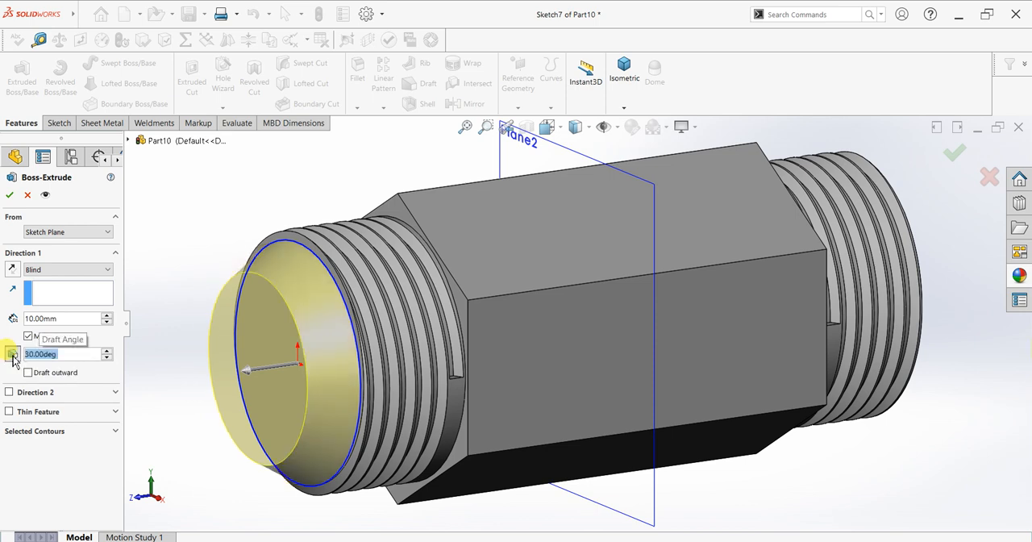
left_click(9, 195)
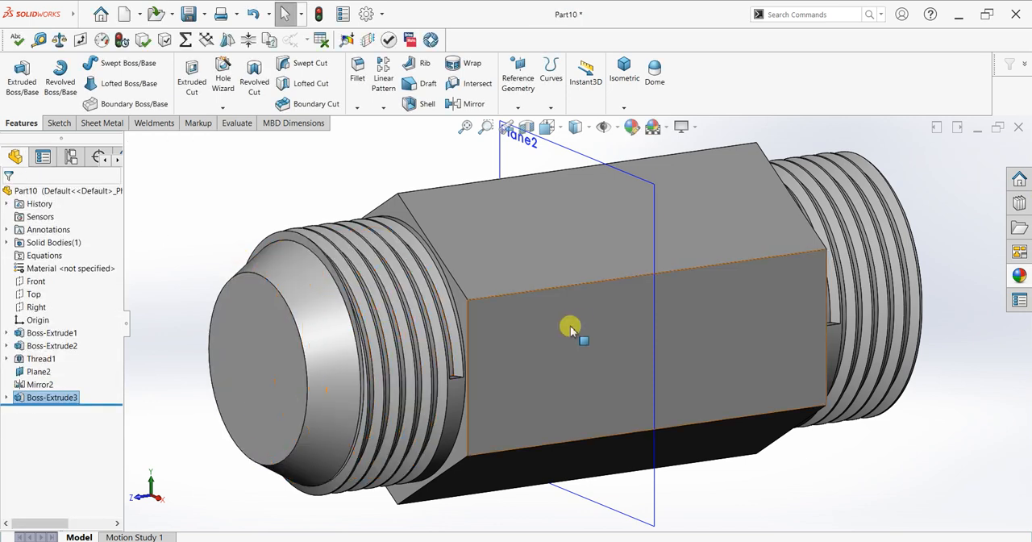
Mirror the tapered boss about Plane2 to the opposite threaded end
scroll(570, 323, "up", 5)
left_click(466, 103)
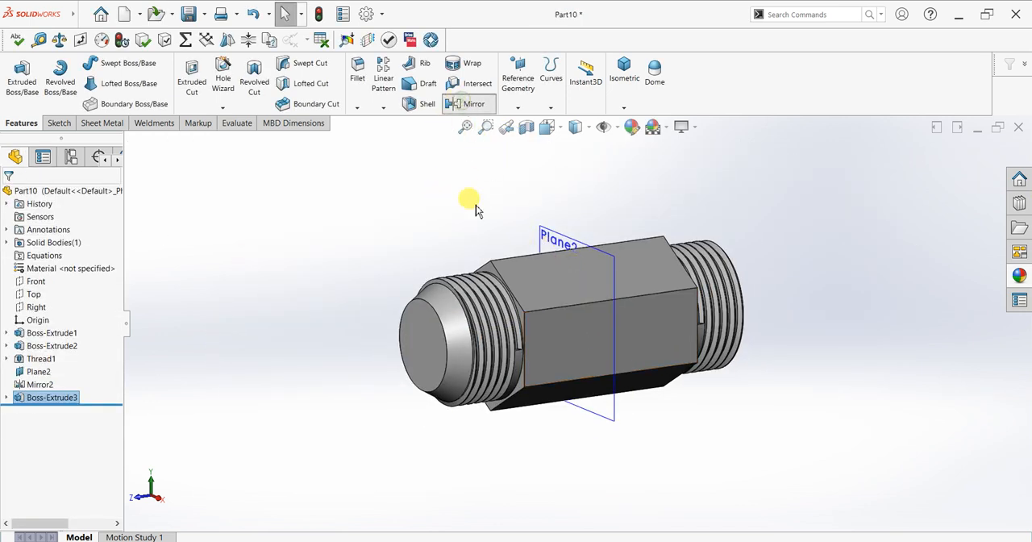
left_click(544, 232)
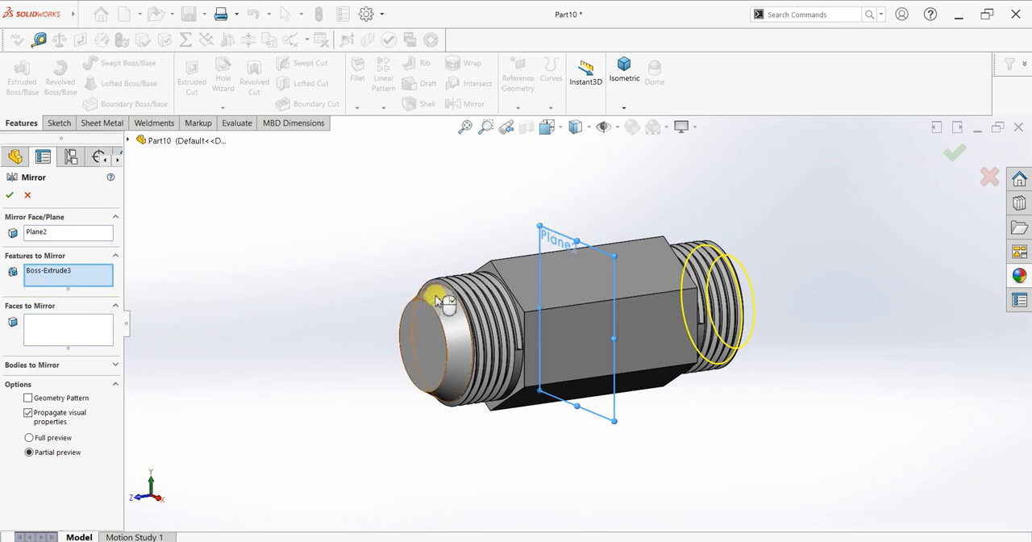
key("Return")
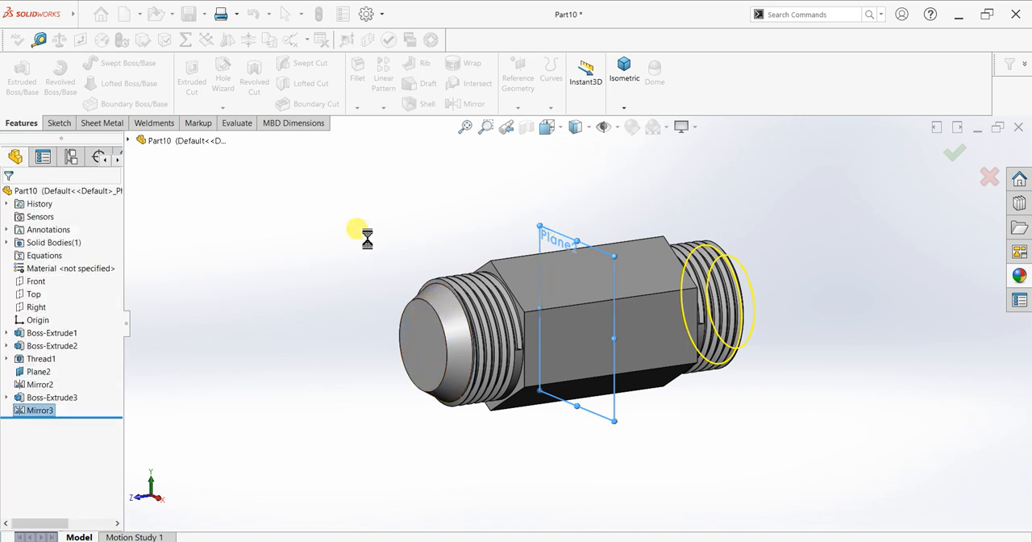
Start a sketch on the flat end face of the tapered boss and convert its circular edge into the sketch
middle_click_drag(317, 325, 322, 334)
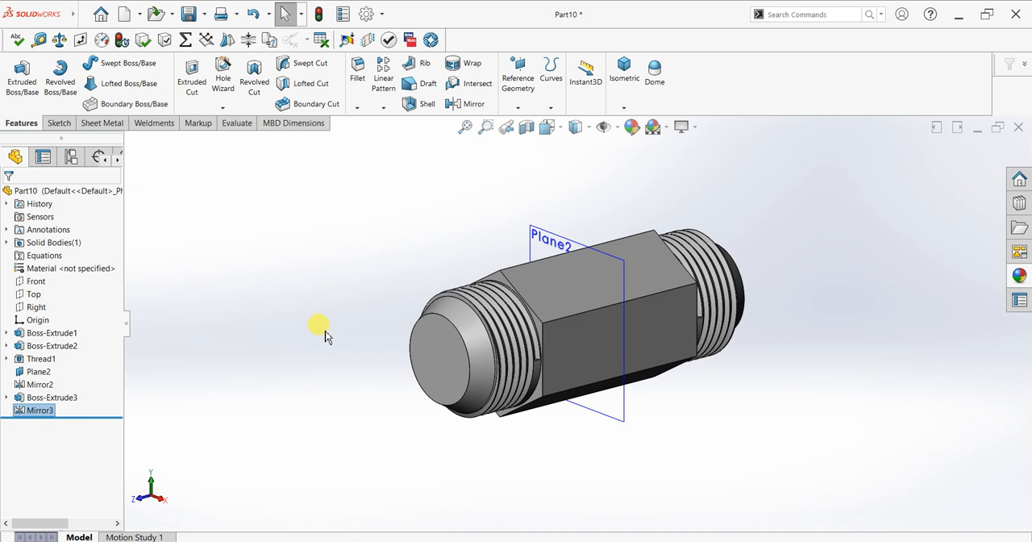
left_click(425, 355)
key("ctrl+8")
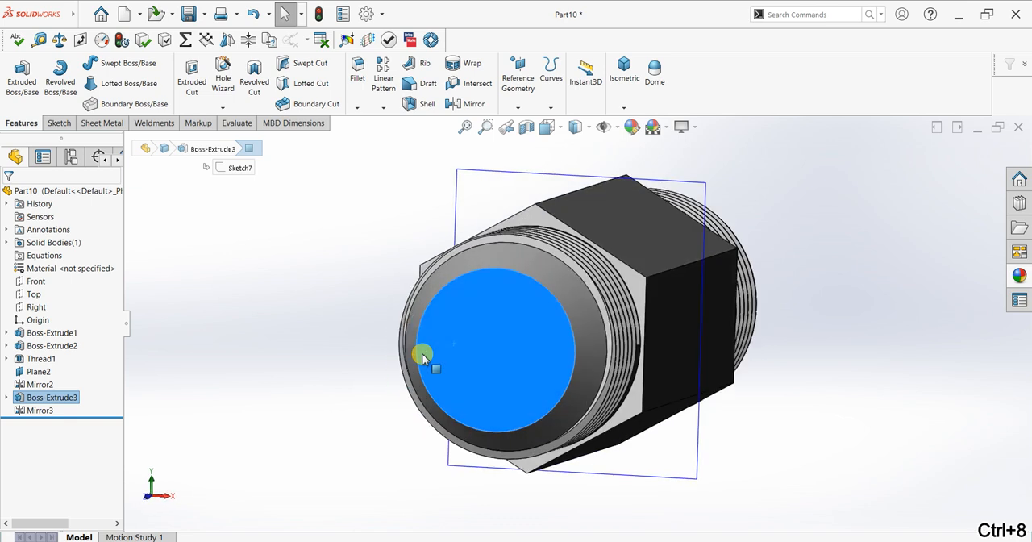
left_click(58, 123)
left_click(18, 81)
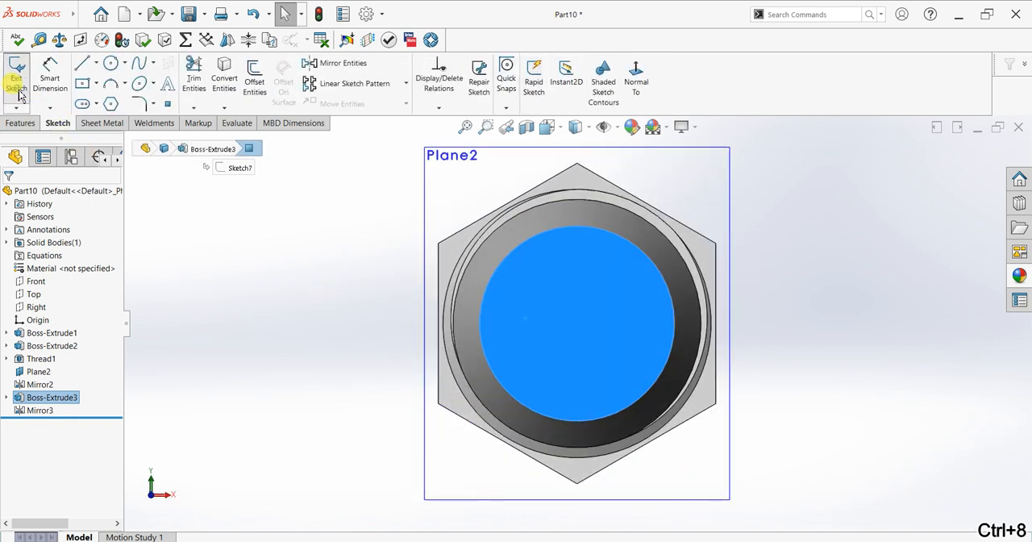
Offset the converted circle 2 mm inward, using the Reverse option
left_click(255, 81)
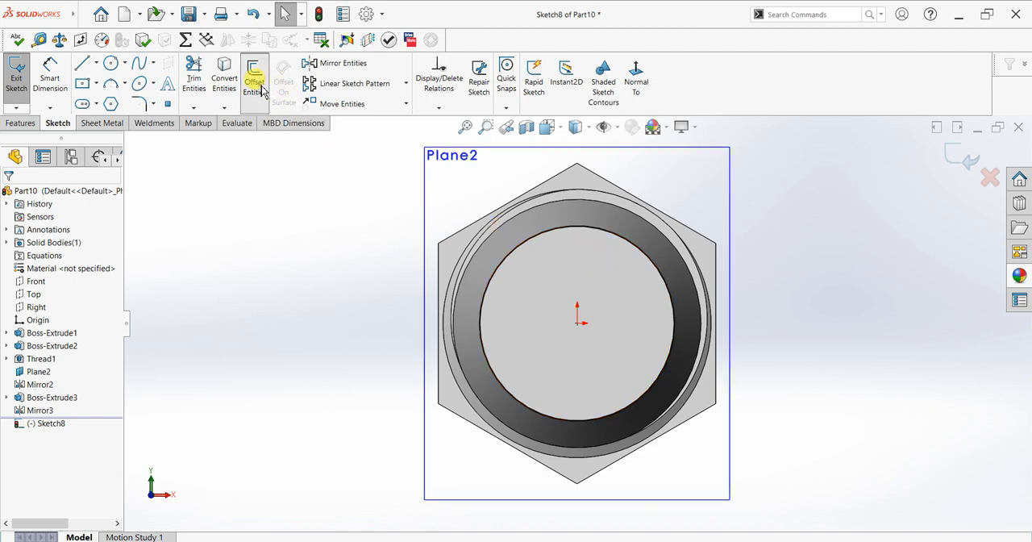
left_click(526, 250)
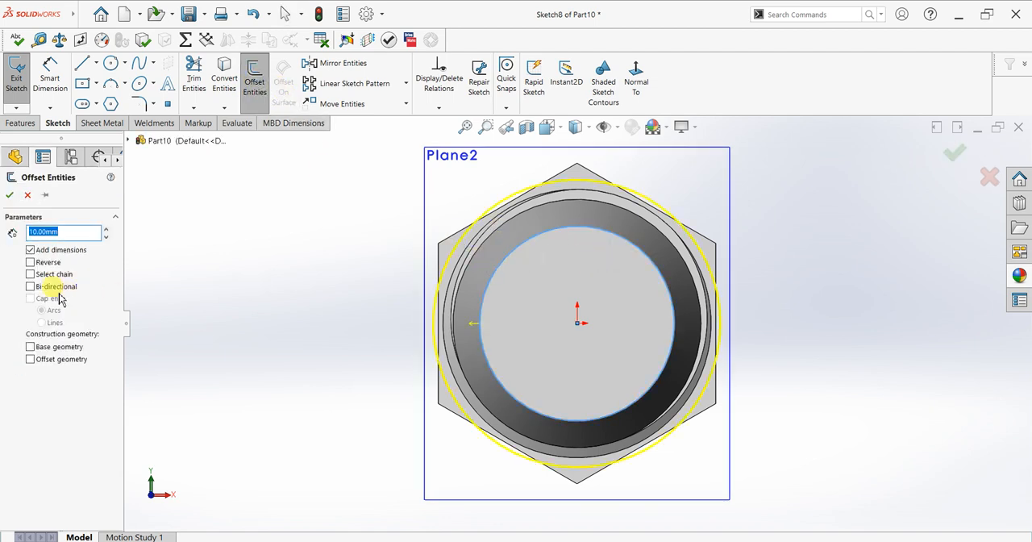
left_click(31, 262)
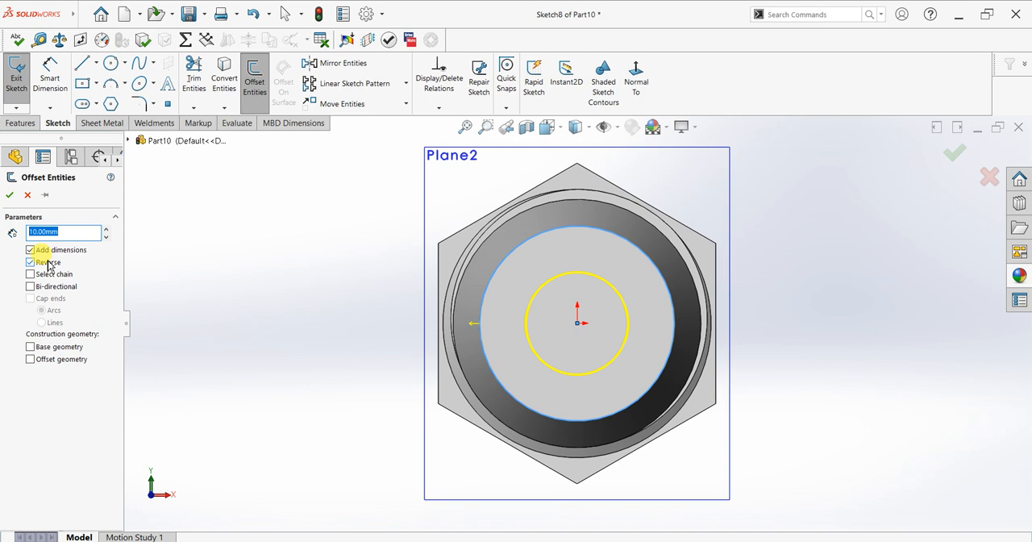
type("2")
key("Return")
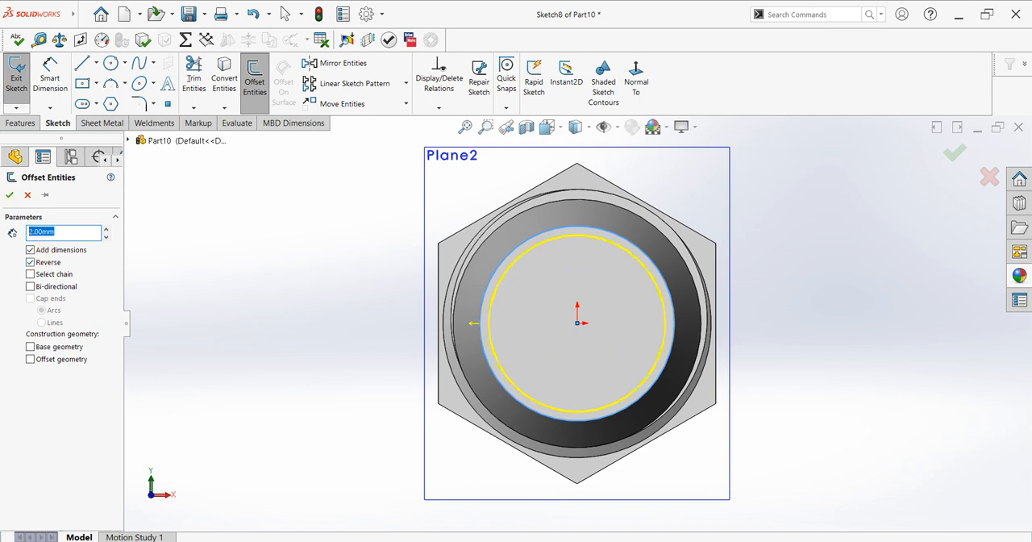
left_click(9, 196)
Cut the sketched ring profile through the whole part with the Through All end condition, keeping all bodies
key("ctrl+7")
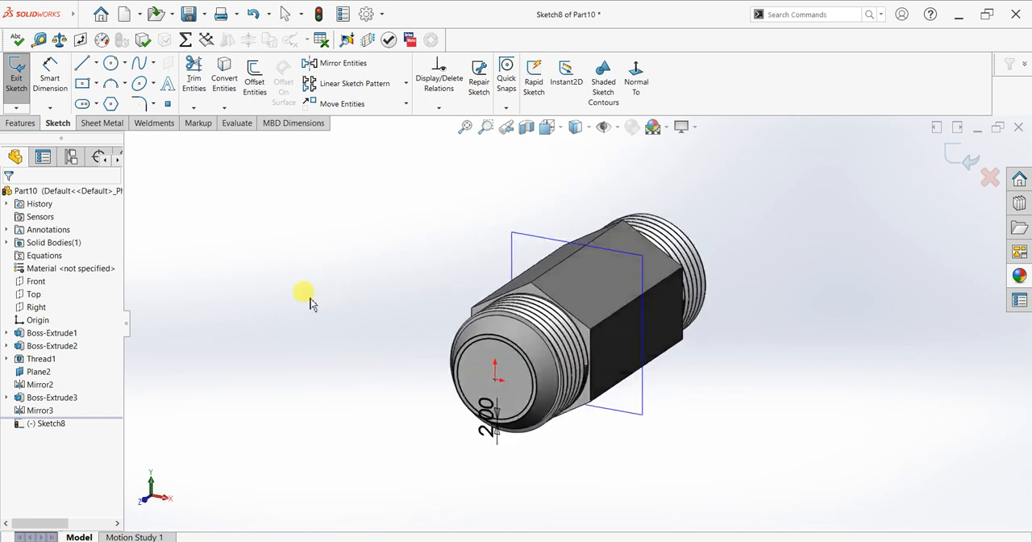
left_click(21, 124)
left_click(182, 95)
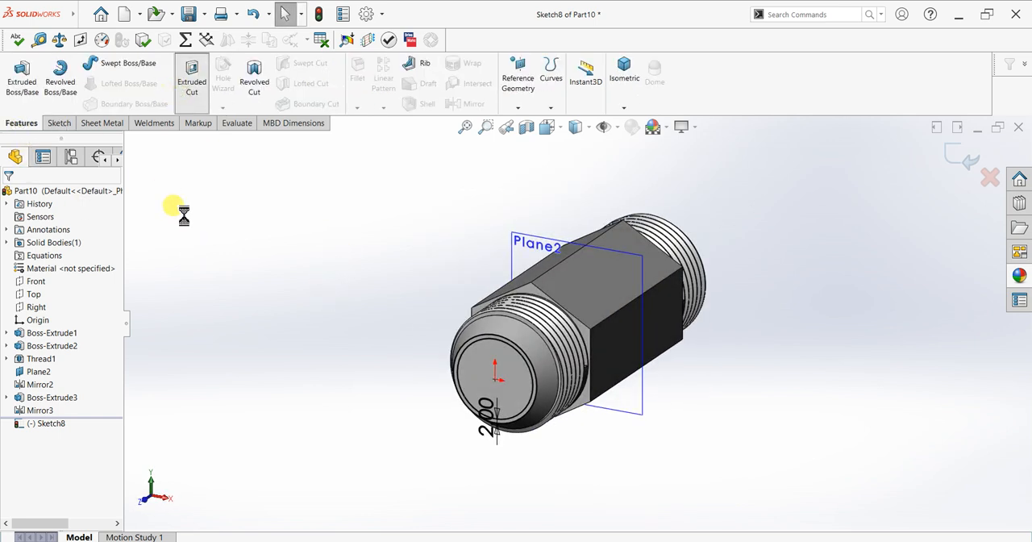
left_click(69, 269)
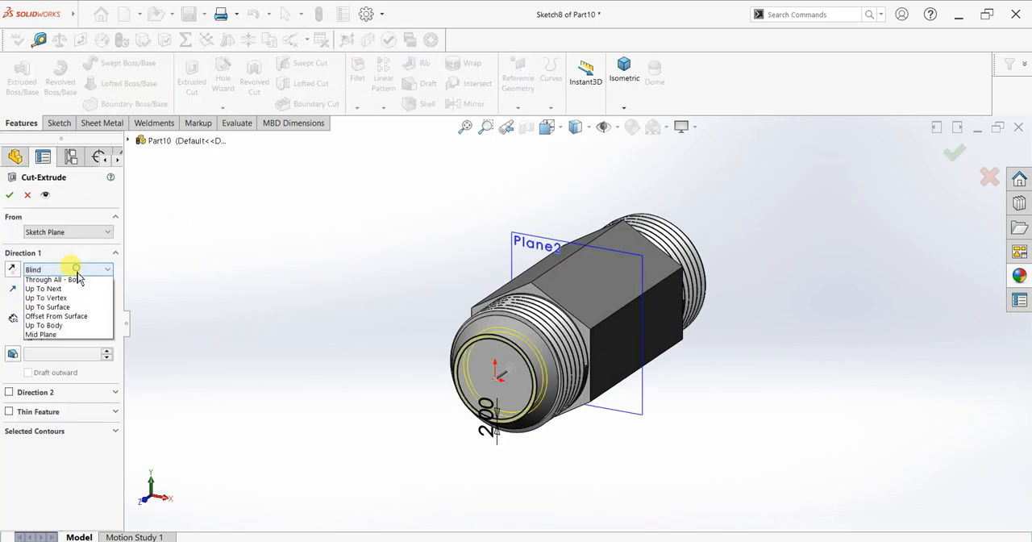
left_click(69, 280)
left_click(9, 195)
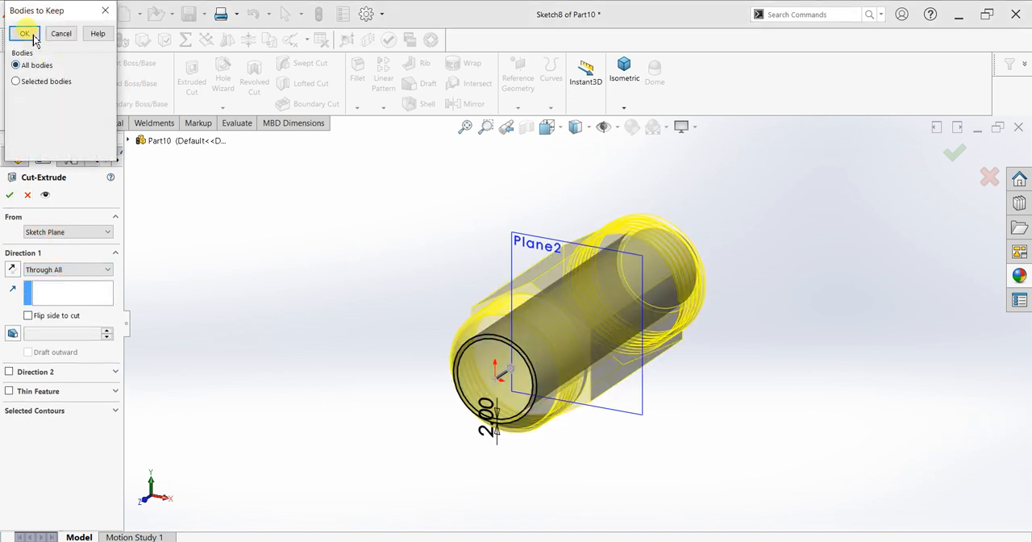
left_click(25, 33)
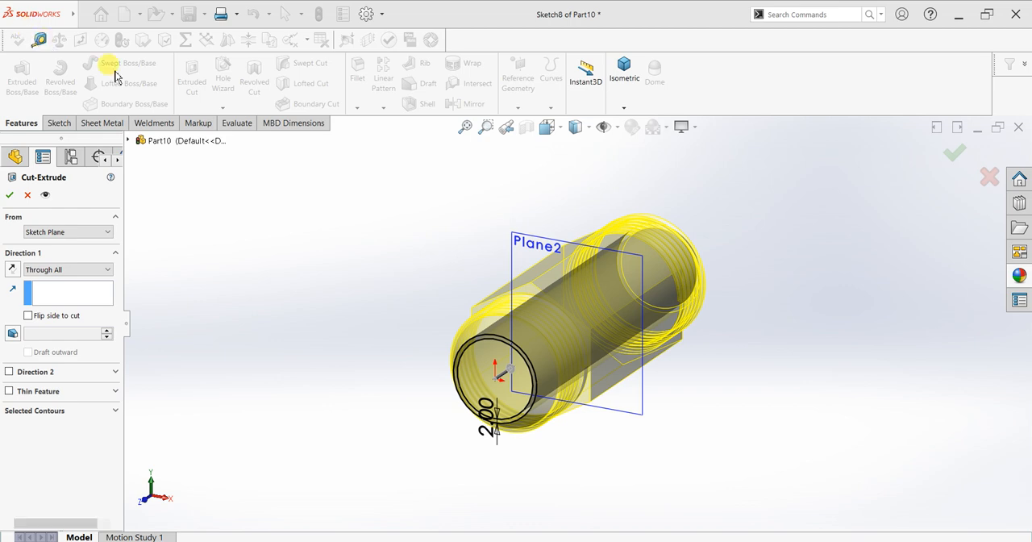
Edit the through cut's sketch and trim away its outer circle, so that the inner circle alone cuts the bore
middle_click_drag(708, 221, 751, 190)
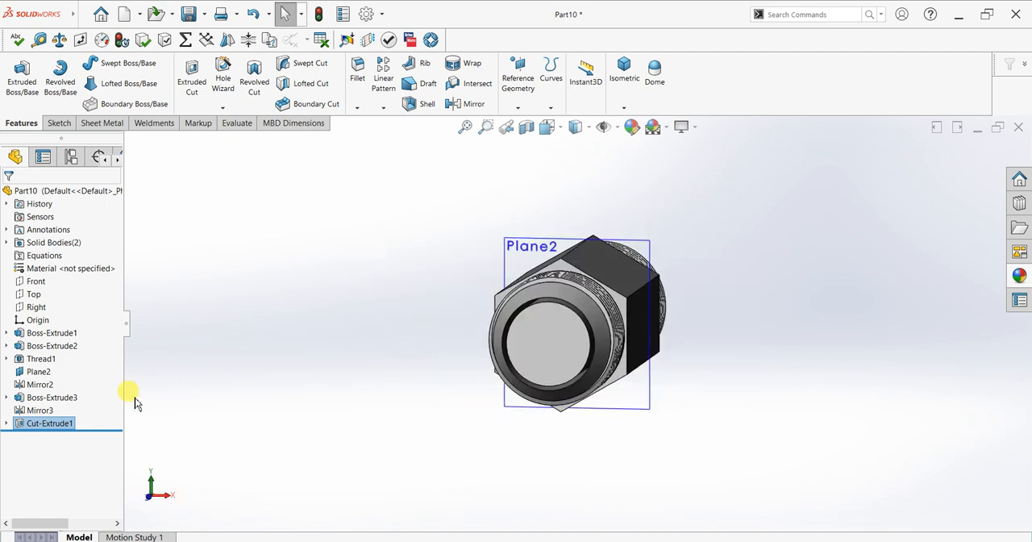
left_click(41, 426)
left_click(46, 404)
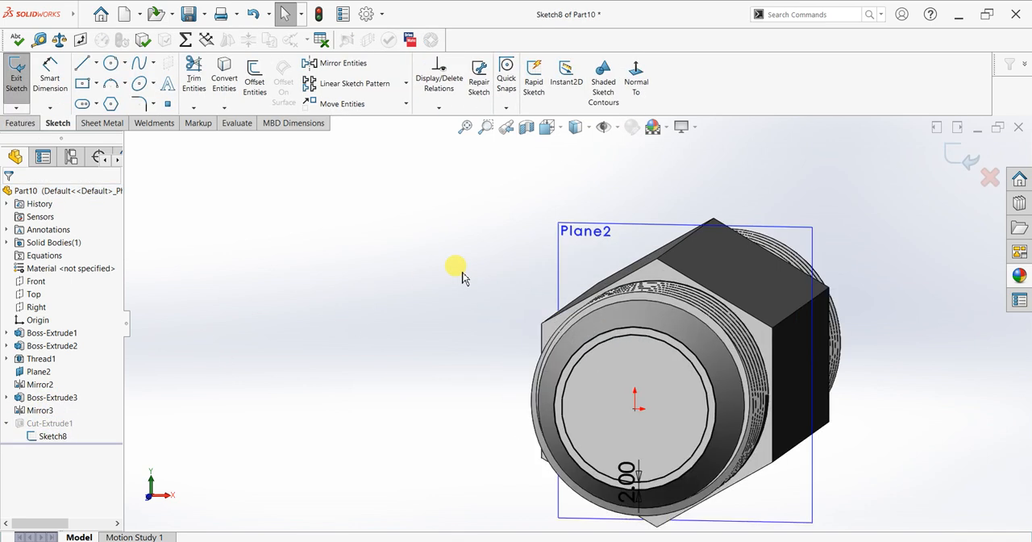
left_click(192, 76)
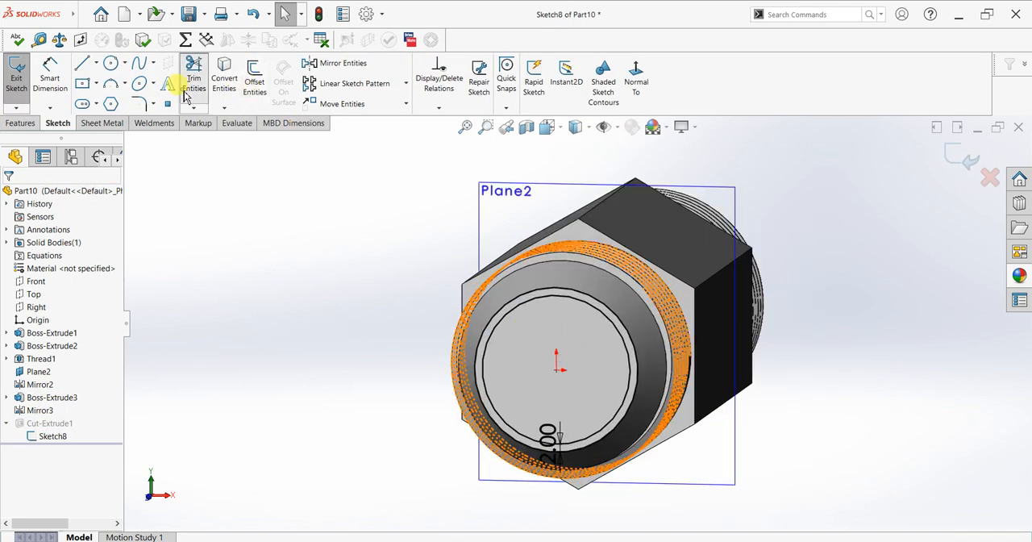
left_click(525, 292)
left_click(17, 196)
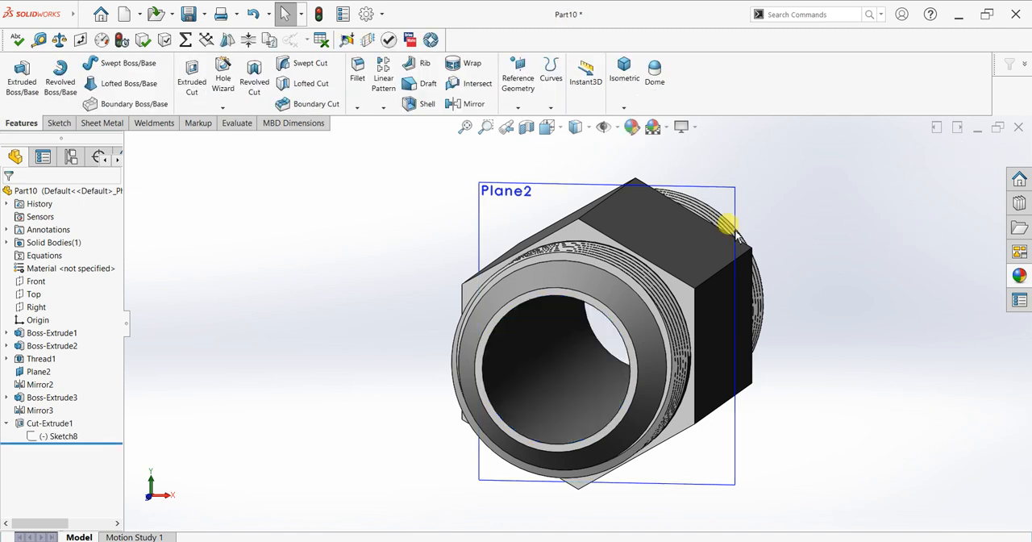
Hide Plane2, the mirror plane at the middle of the fitting
middle_click_drag(793, 212, 729, 246)
left_click(555, 233)
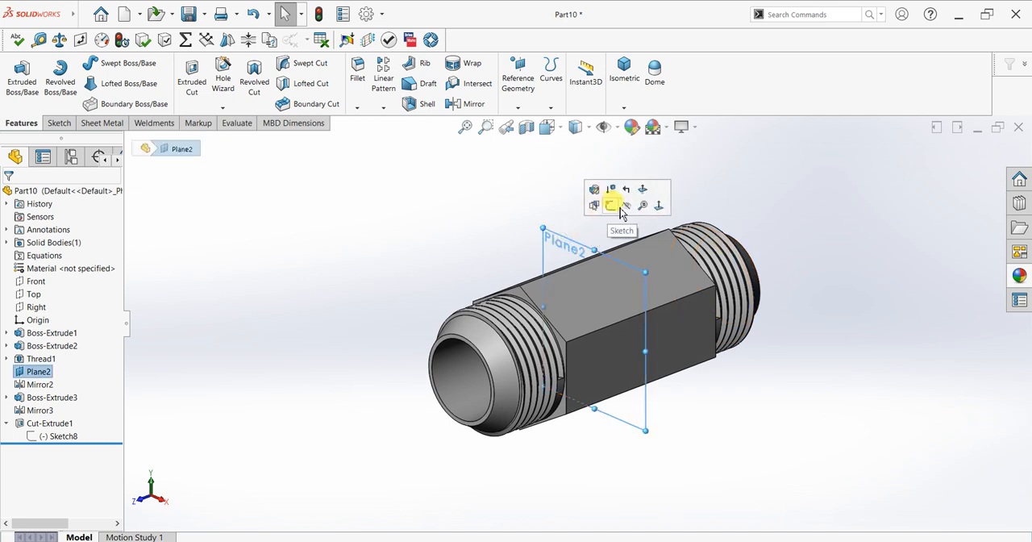
left_click(630, 211)
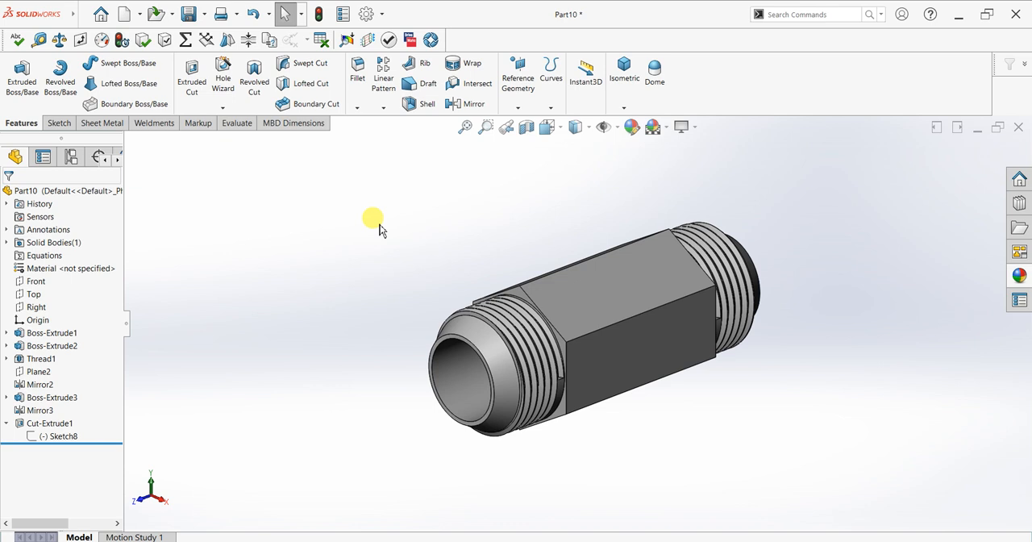
left_click(34, 294)
key("ctrl+8")
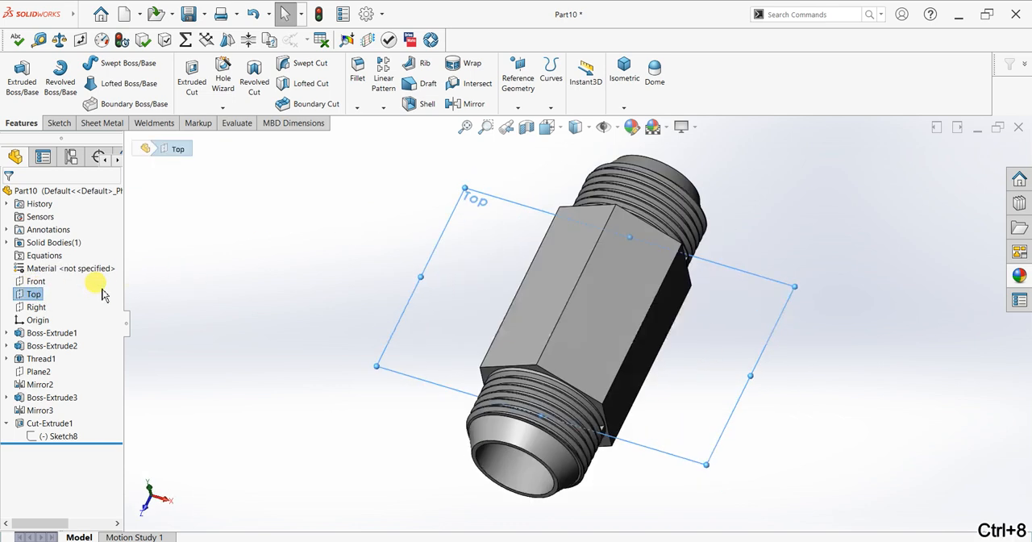
left_click(58, 123)
left_click(20, 79)
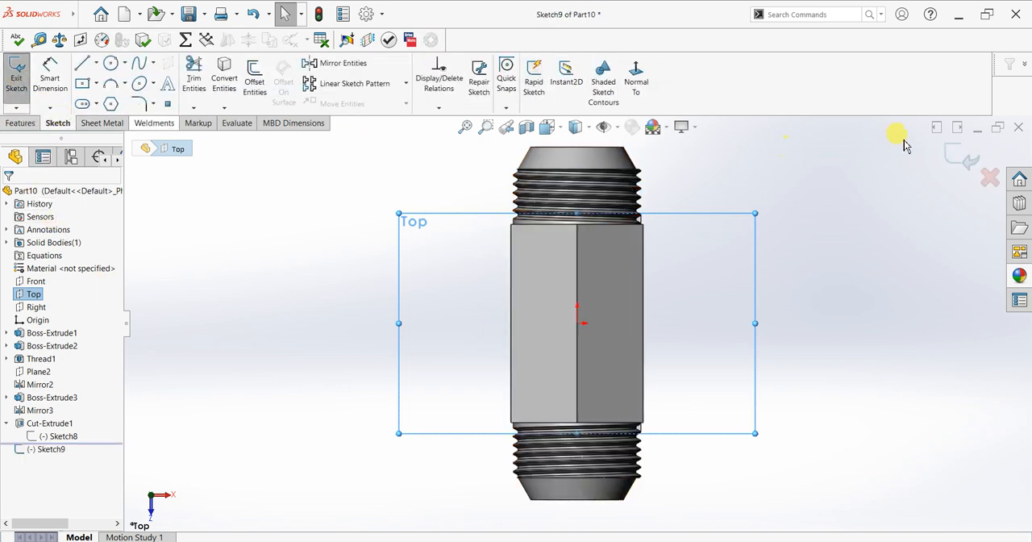
middle_click_drag(830, 394, 746, 248)
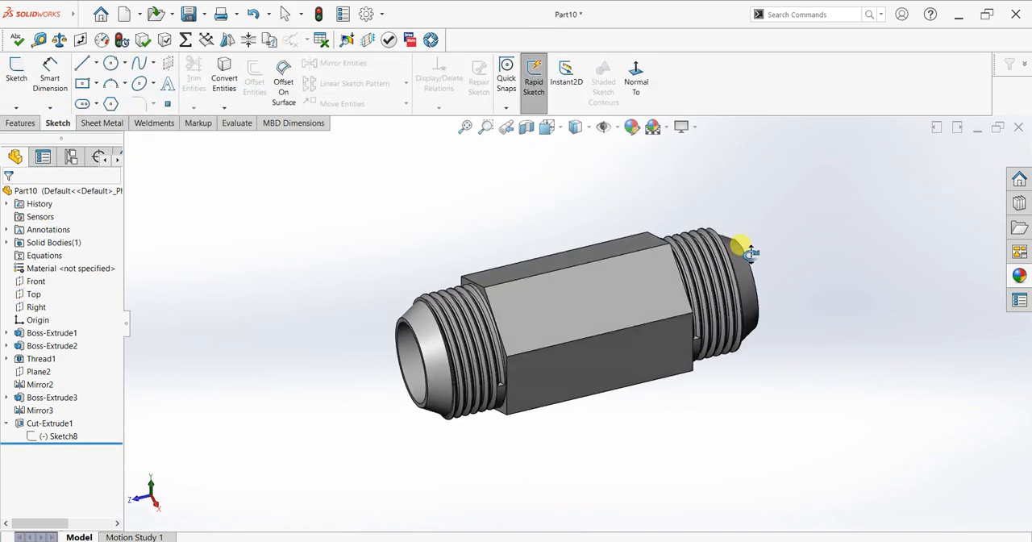
Create a reference plane offset 60 mm above the Top plane
left_click(31, 295)
middle_click_drag(346, 237, 350, 166)
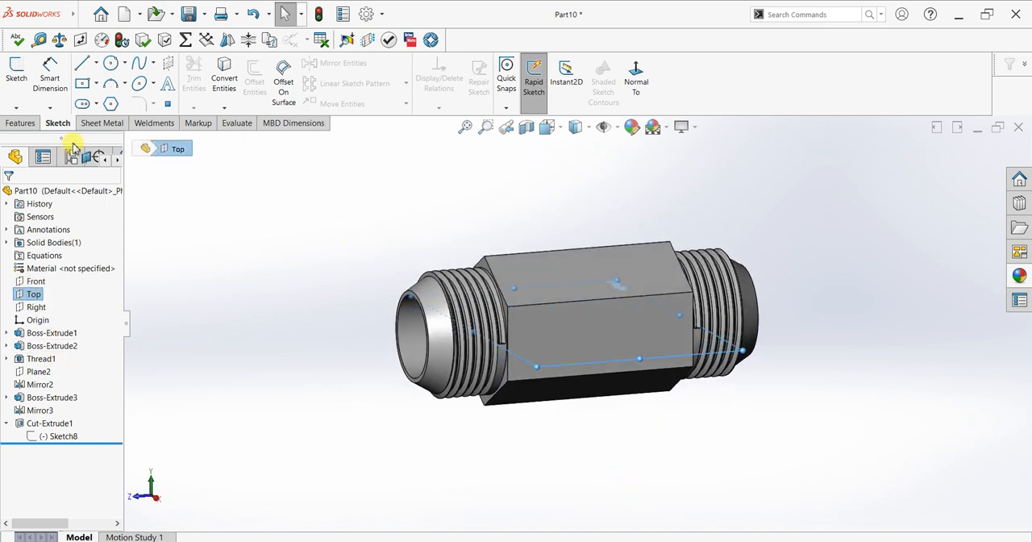
left_click(20, 123)
left_click(517, 77)
left_click(526, 121)
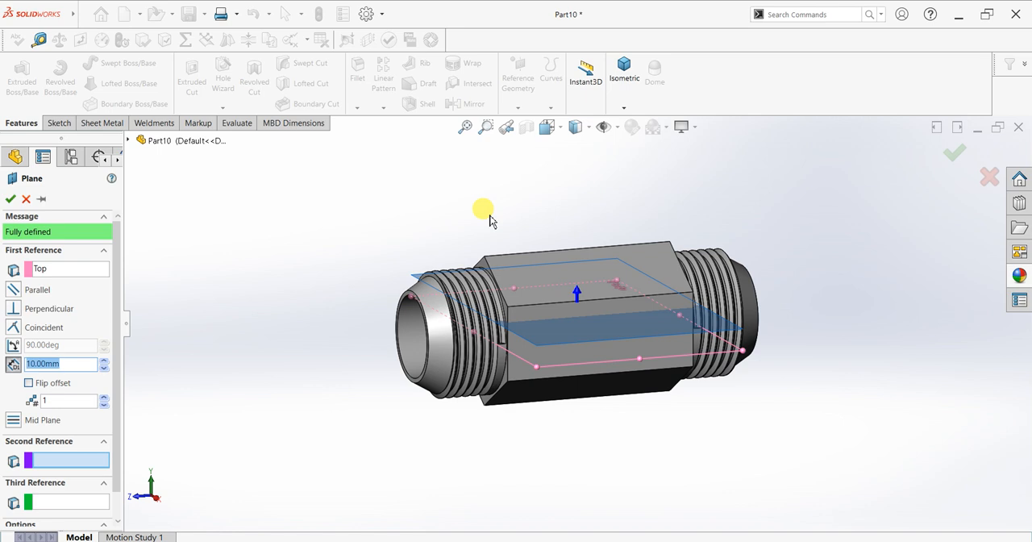
type("60")
key("Return")
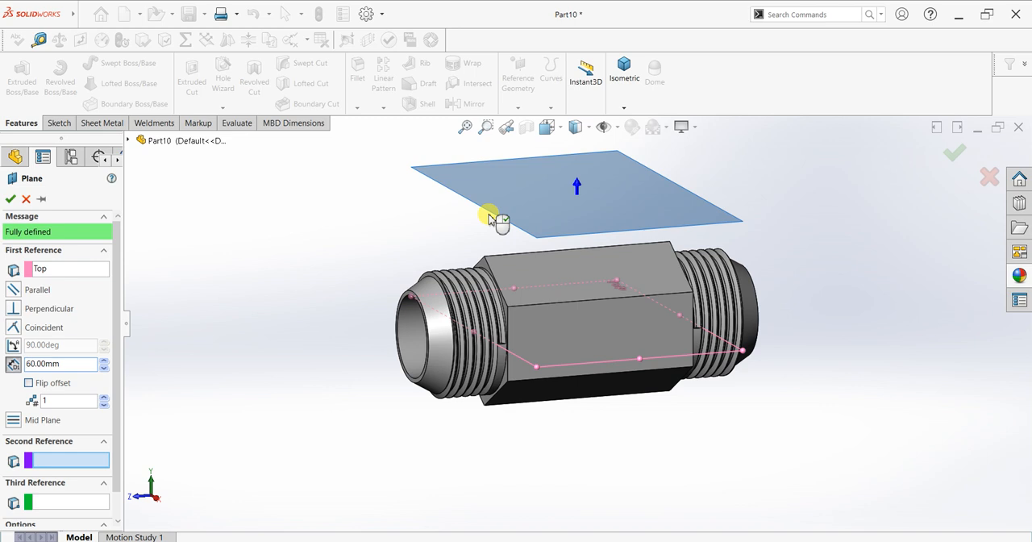
left_click(11, 199)
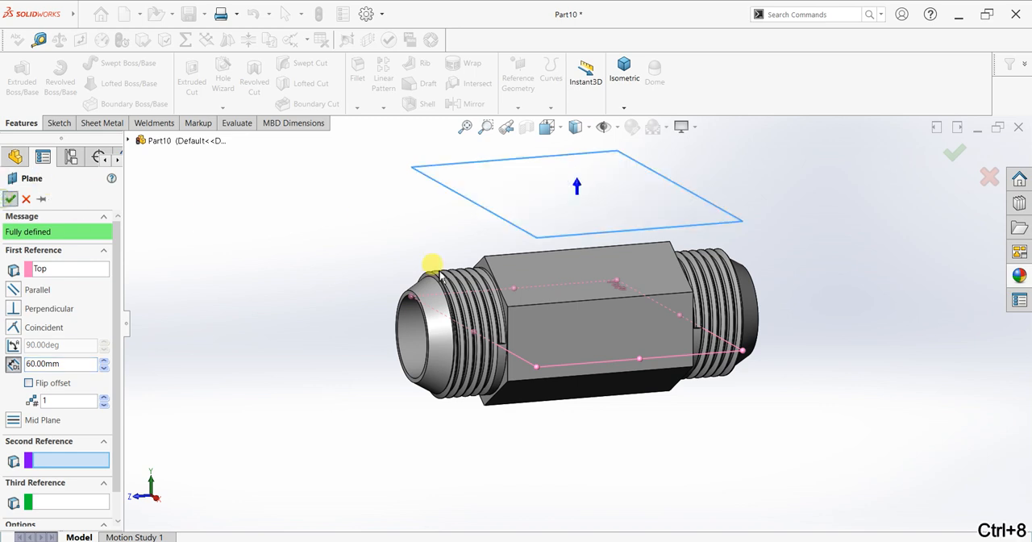
Start a sketch on the new offset plane and draw a six-sided polygon centred on the origin, about 58 mm across its inscribed circle
key("ctrl+8")
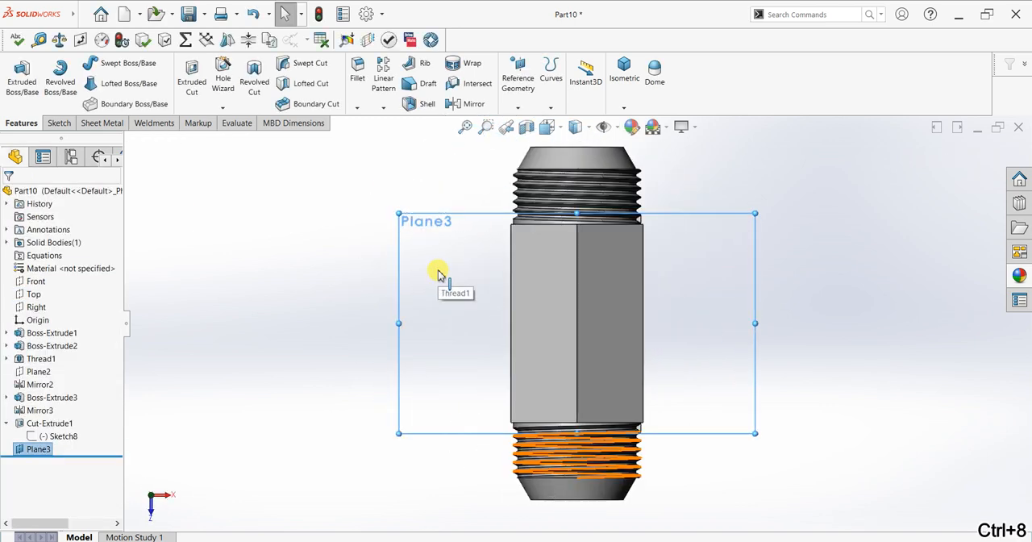
left_click(59, 122)
left_click(17, 78)
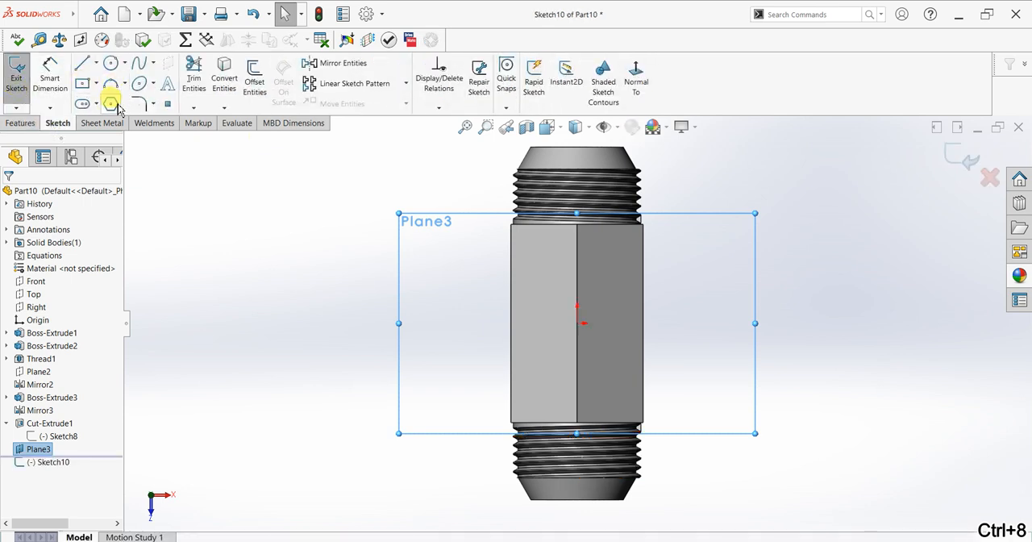
left_click(576, 323)
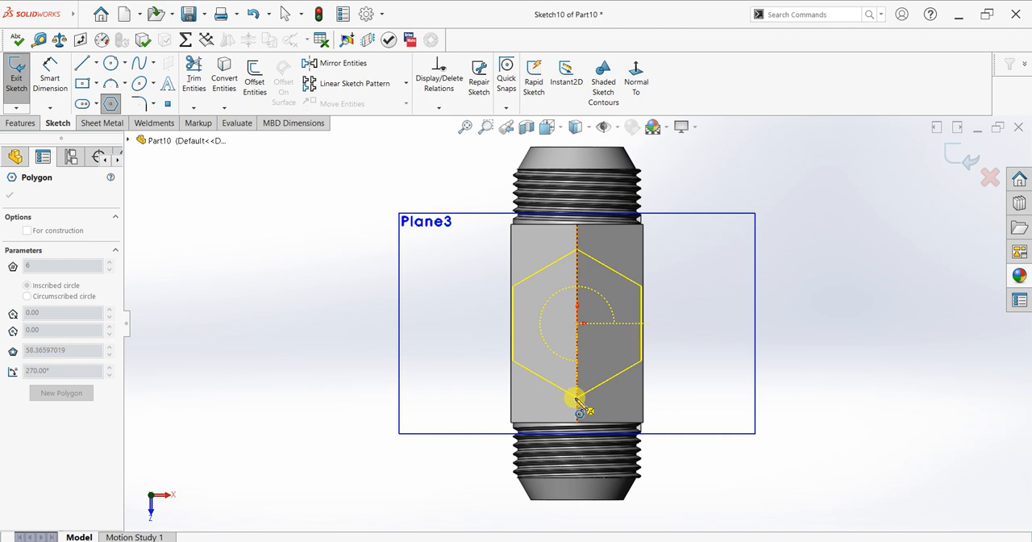
left_click(577, 400)
right_click(682, 297)
left_click(703, 302)
scroll(670, 318, "down", 3)
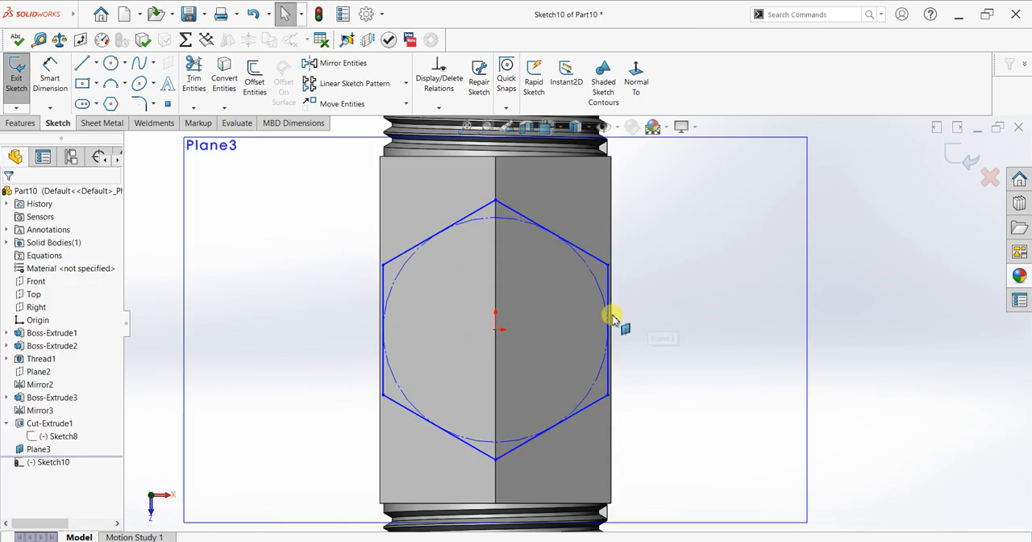
Make one vertical side of the hexagon collinear with the adjacent outer edge of the hexagonal body
left_click(610, 325)
left_click(611, 254, "ctrl")
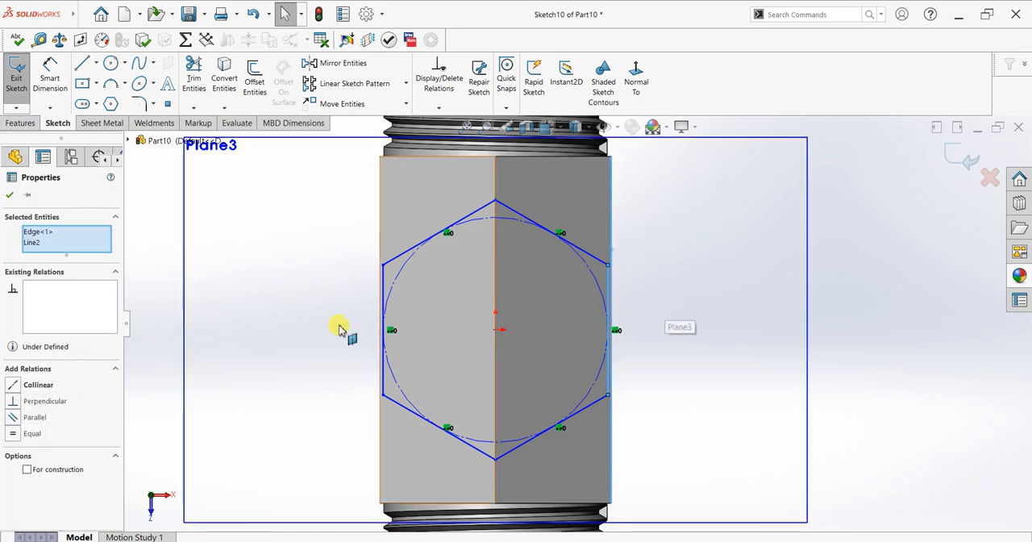
left_click(13, 387)
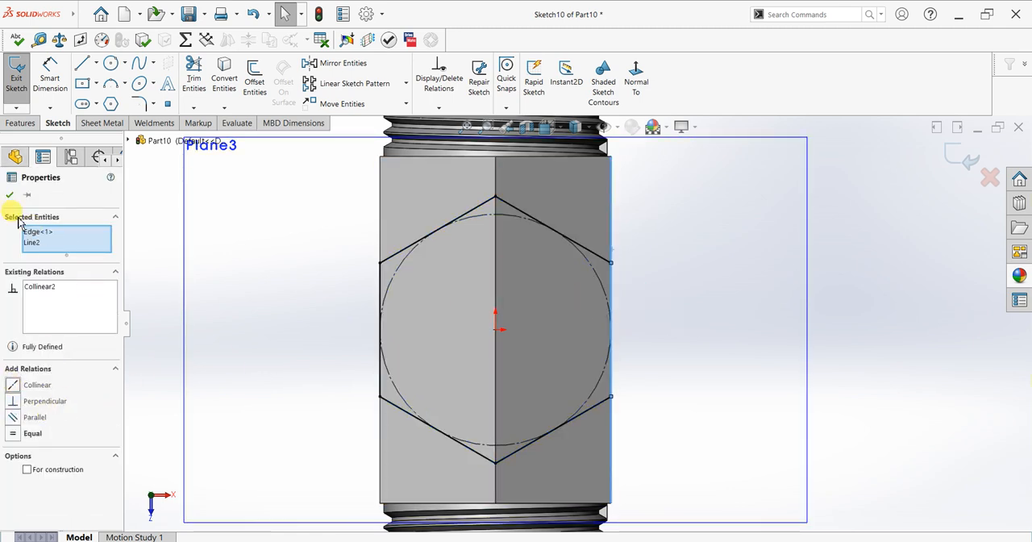
left_click(10, 196)
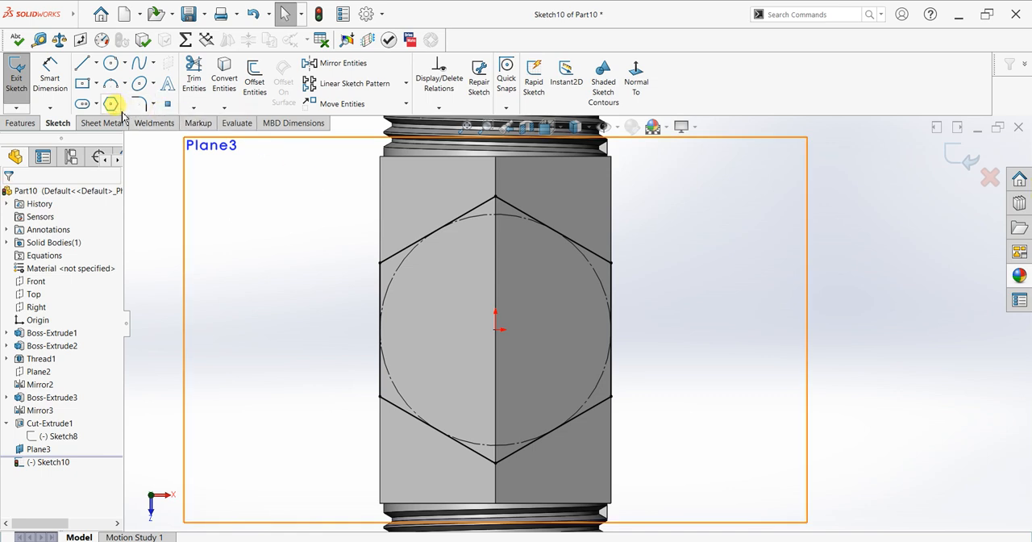
Extrude the hexagon sketch down toward the body, using Up To Surface with a sloped upper face of the body and merging the result
key("ctrl+7")
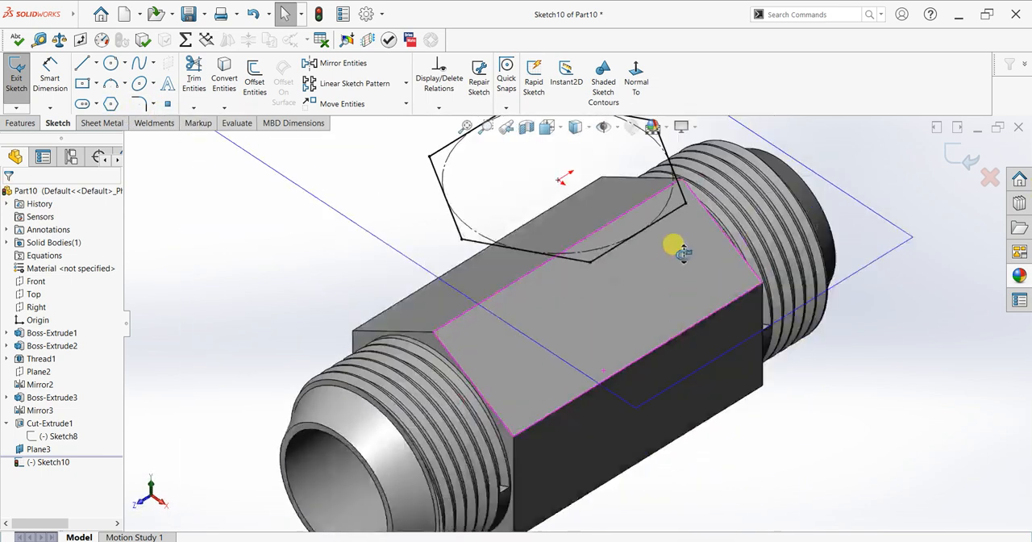
left_click(20, 122)
left_click(21, 77)
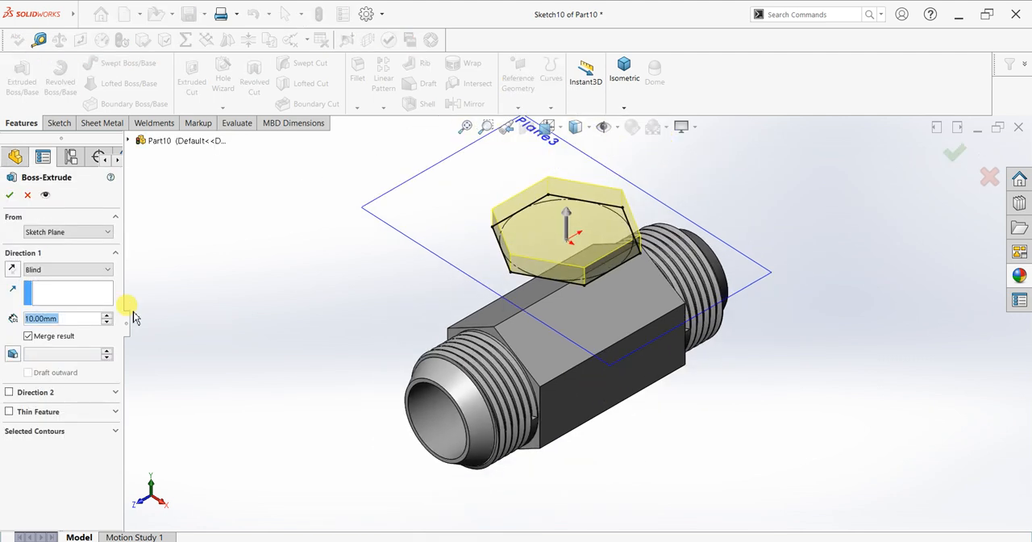
left_click(65, 269)
left_click(52, 315)
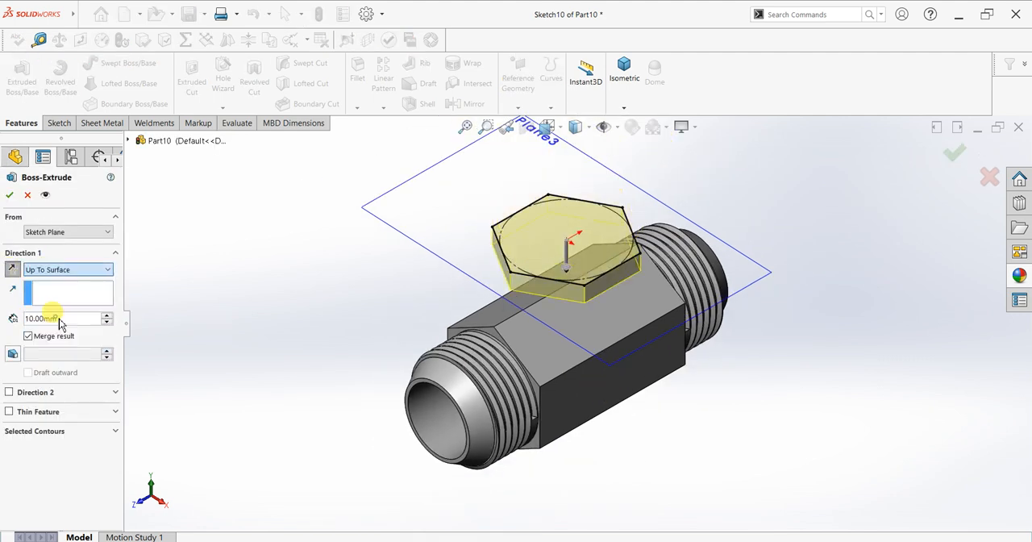
left_click(538, 359)
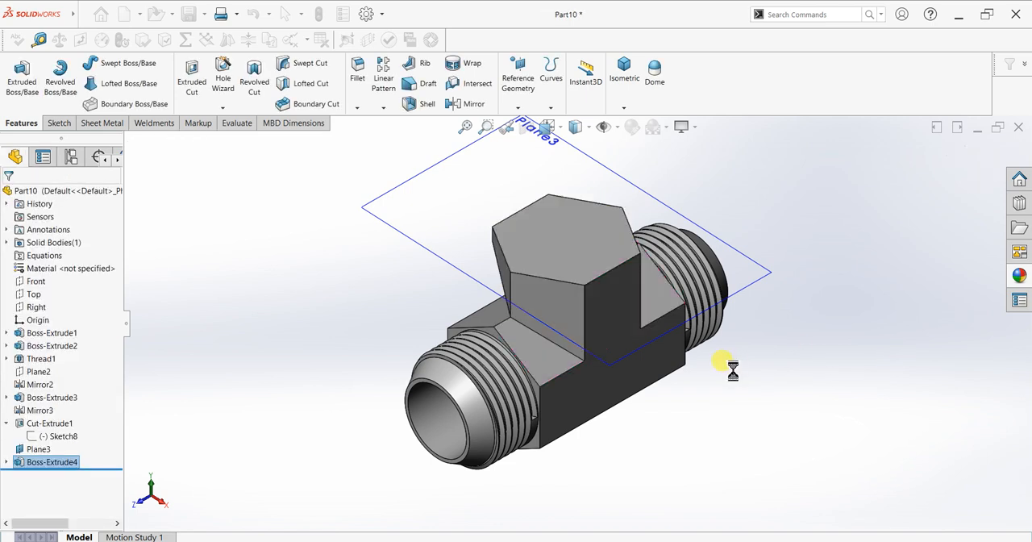
Edit the hexagonal branch's extrusion and change its end condition to Up To Next
middle_click_drag(662, 383, 664, 337)
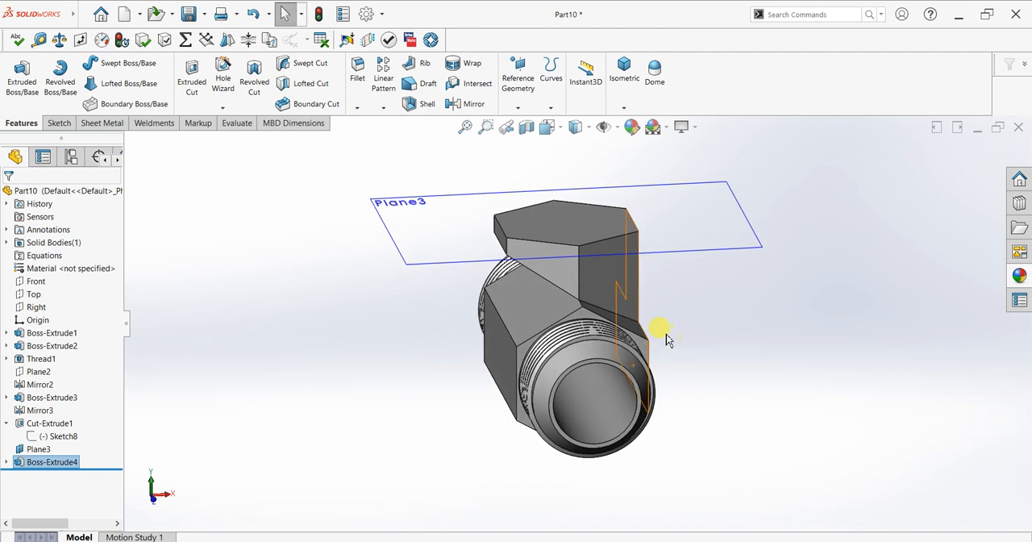
right_click(26, 466)
left_click(37, 315)
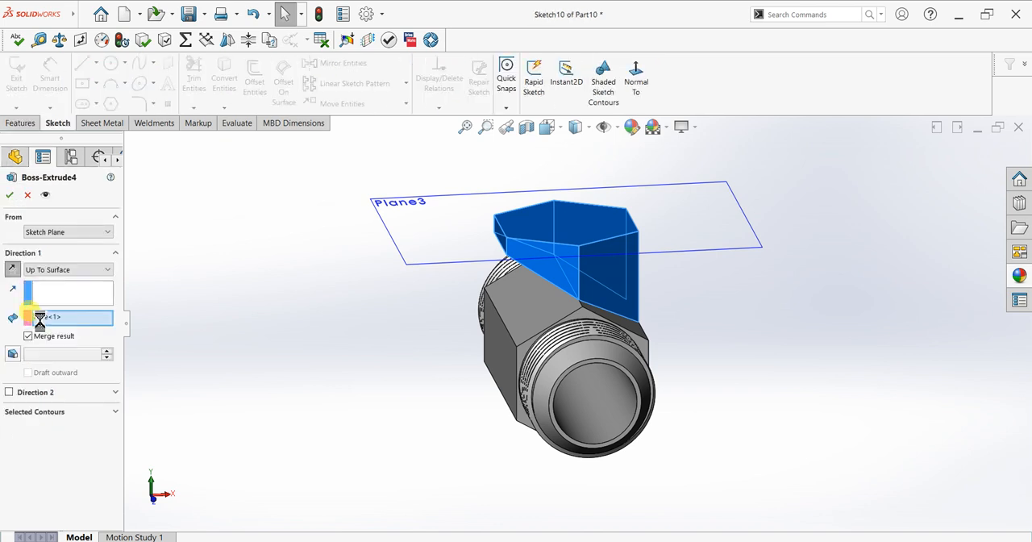
left_click(546, 304)
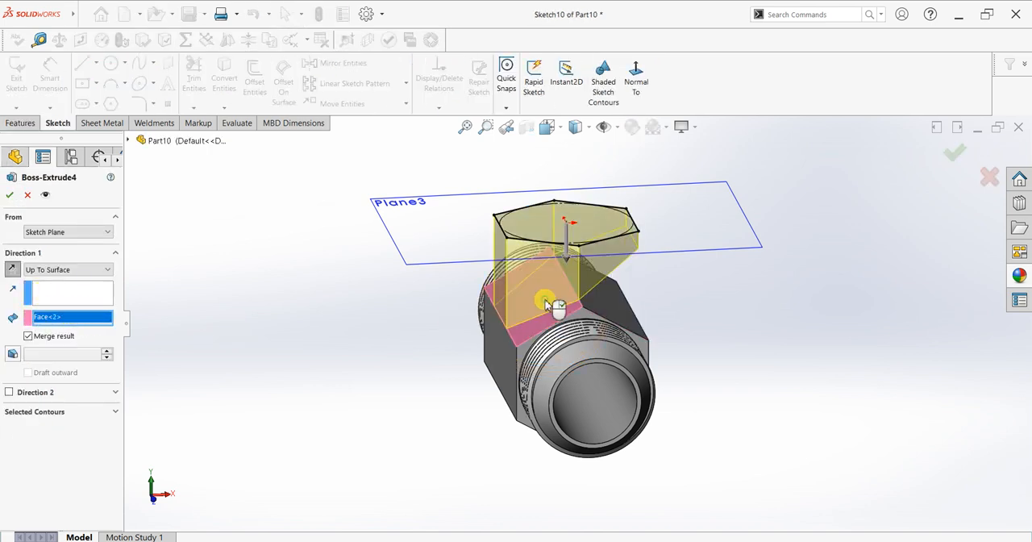
left_click(591, 308)
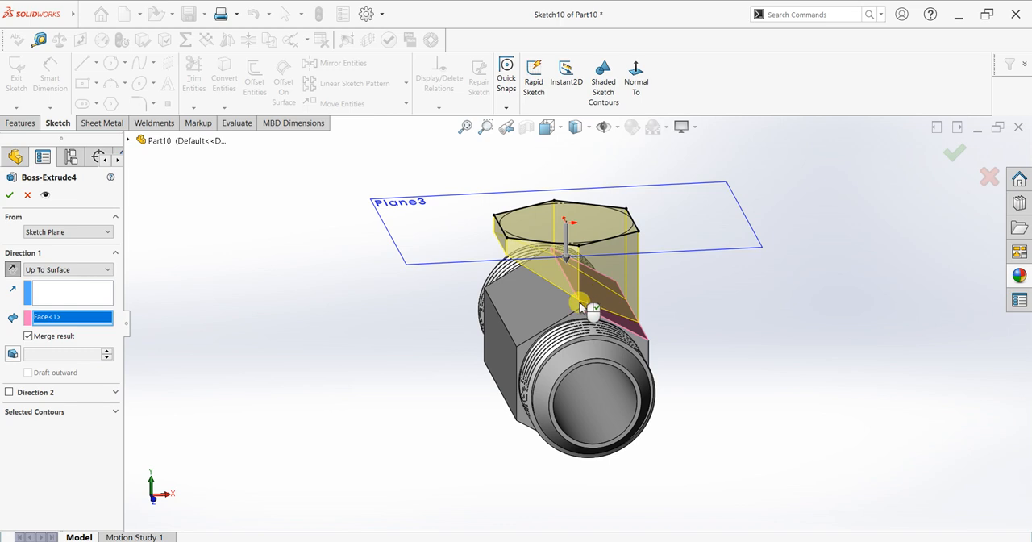
left_click(566, 310)
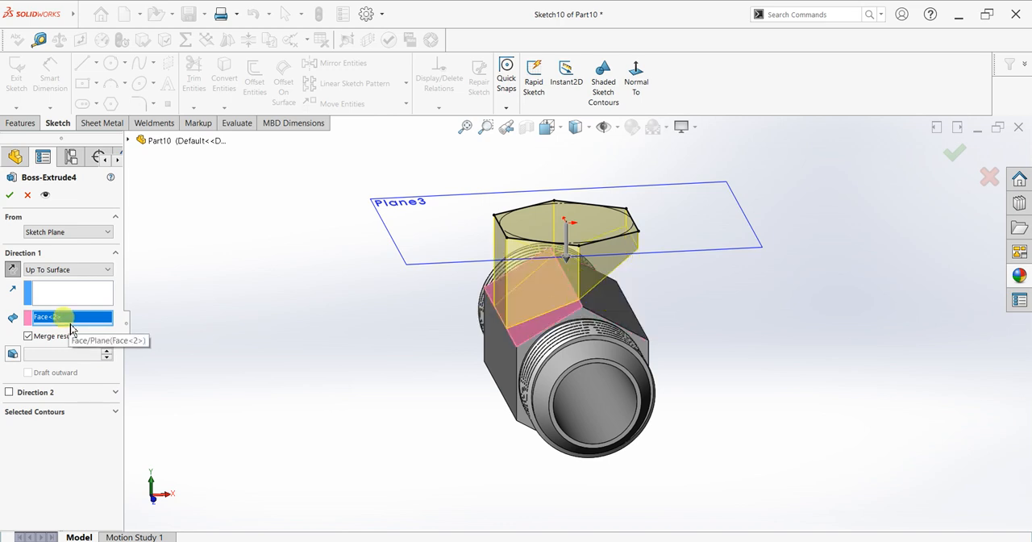
left_click(49, 269)
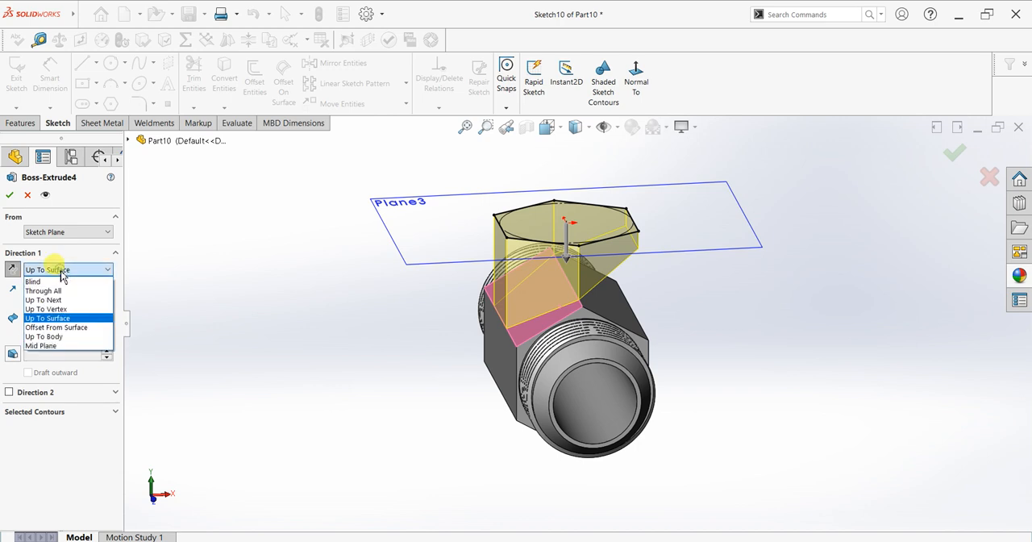
left_click(61, 295)
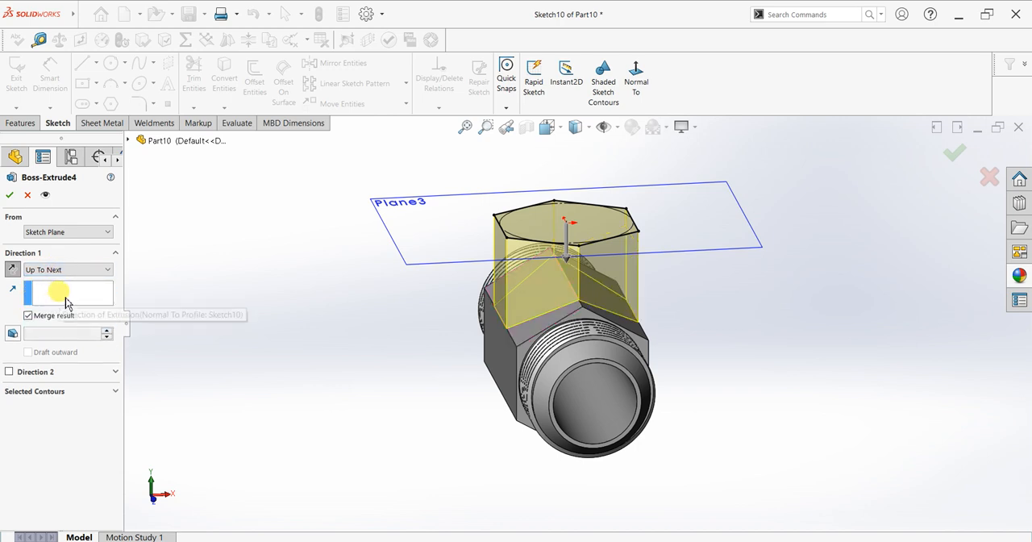
left_click(9, 198)
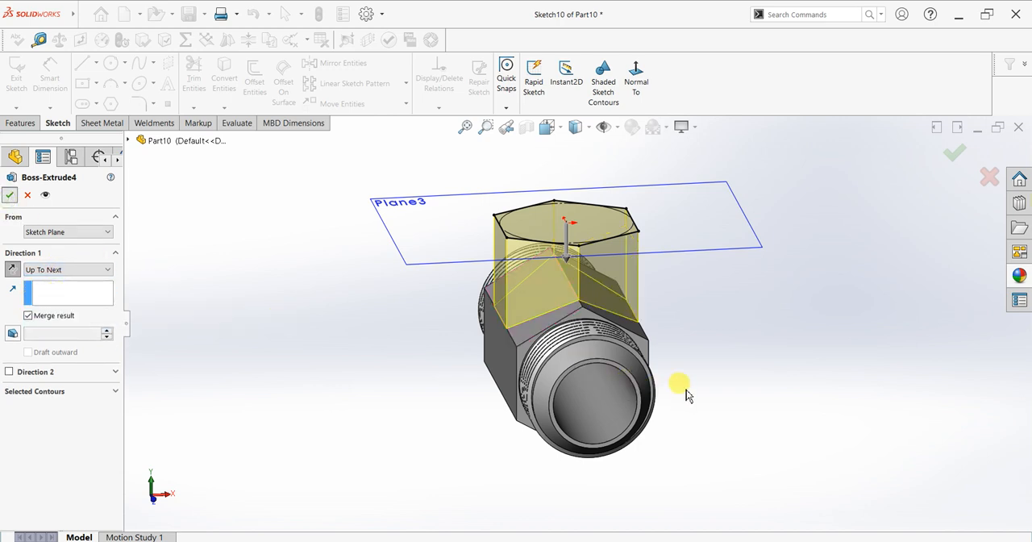
Hide Plane3, the offset plane through the top of the hexagonal branch
middle_click_drag(686, 389, 615, 414)
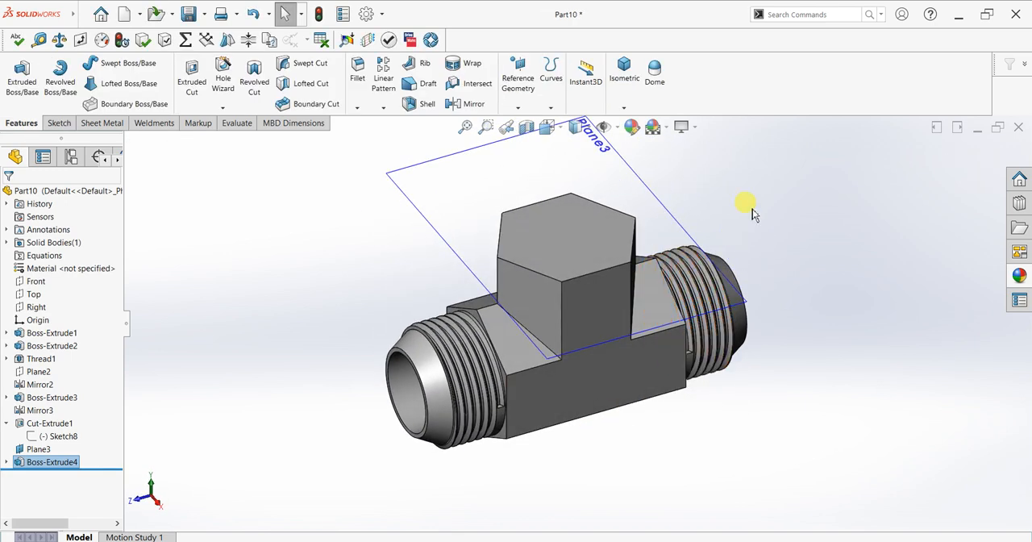
scroll(758, 206, "down", 2)
left_click(584, 171)
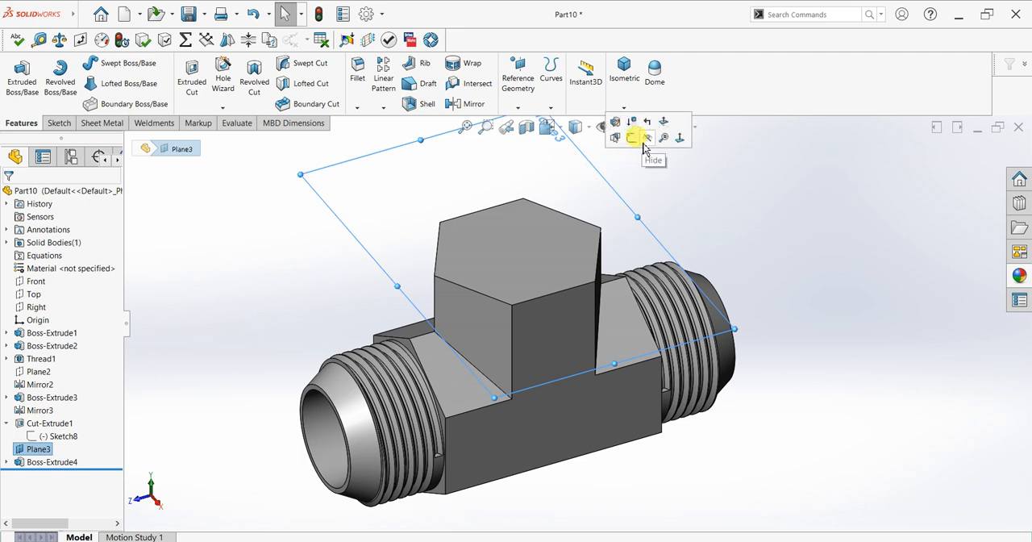
left_click(634, 138)
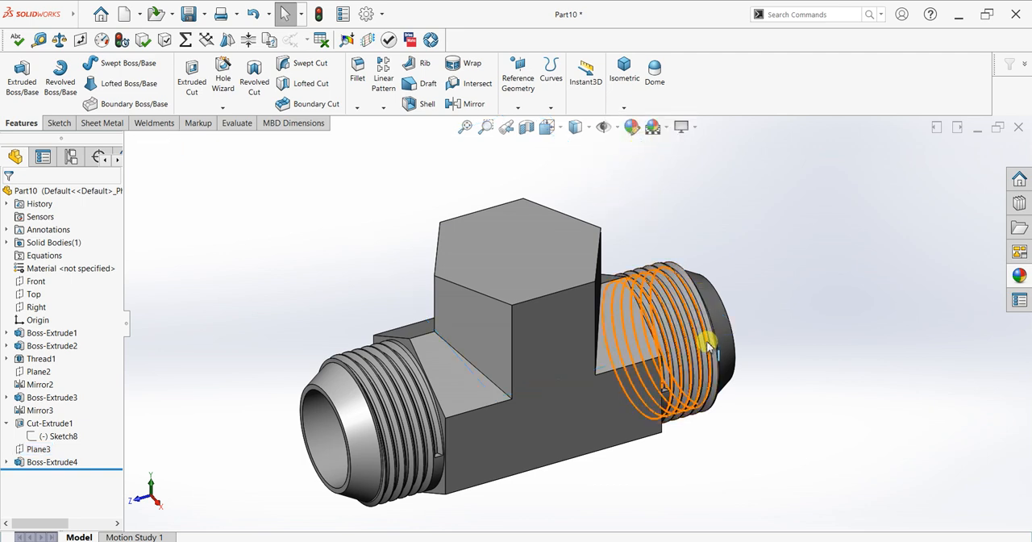
left_click(573, 258)
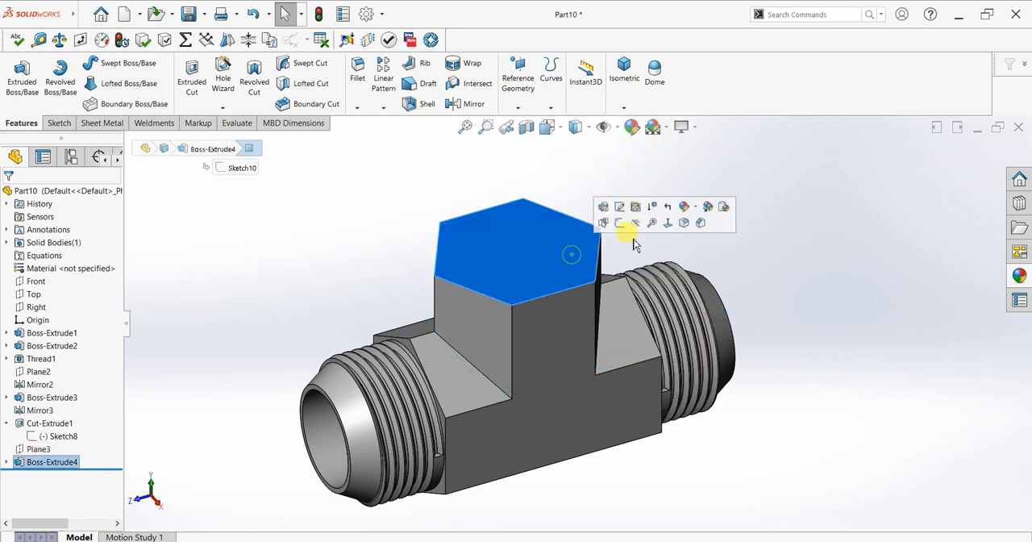
left_click(628, 235)
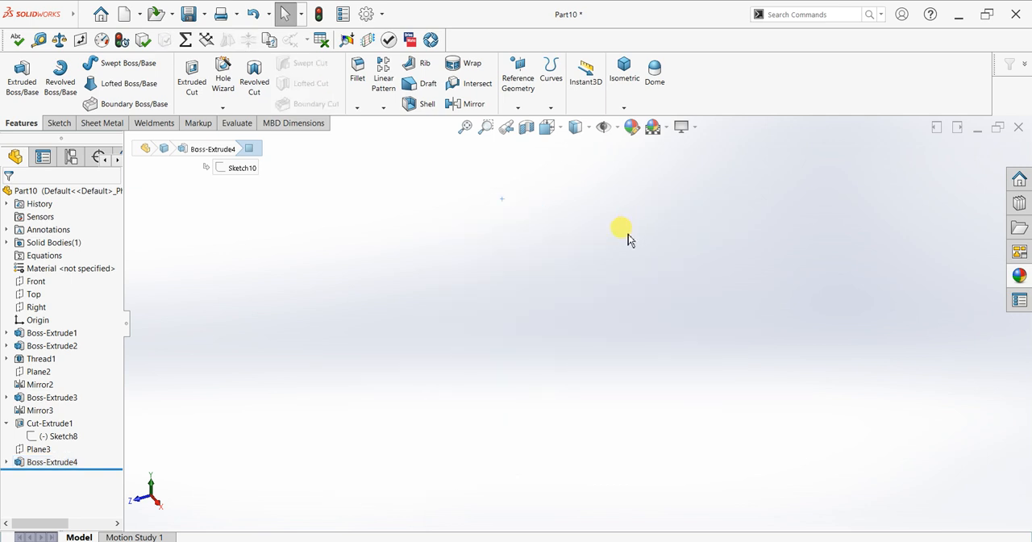
key("ctrl+z")
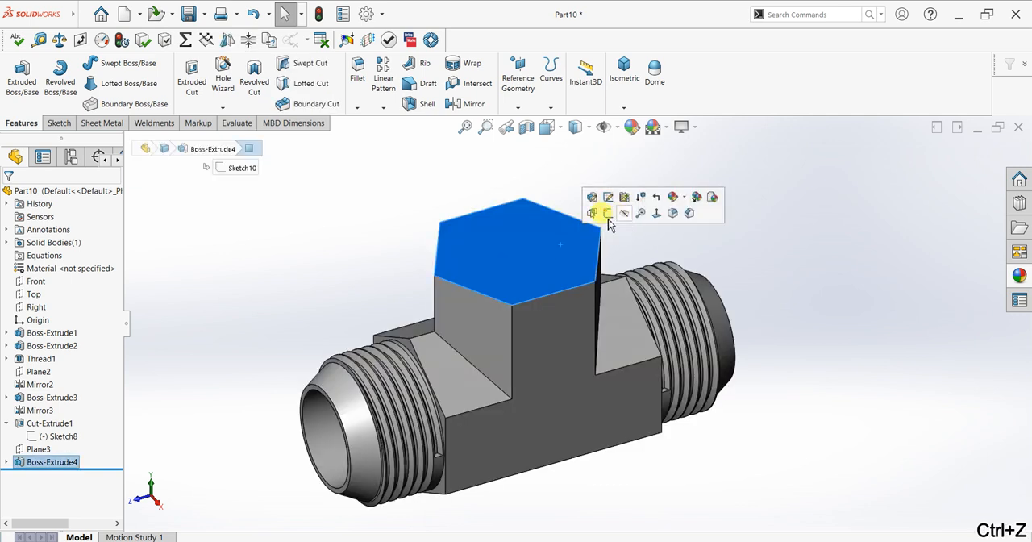
Sketch a 58 mm diameter circle centred on the origin on the top face of the hexagonal branch
left_click(608, 214)
key("ctrl+8")
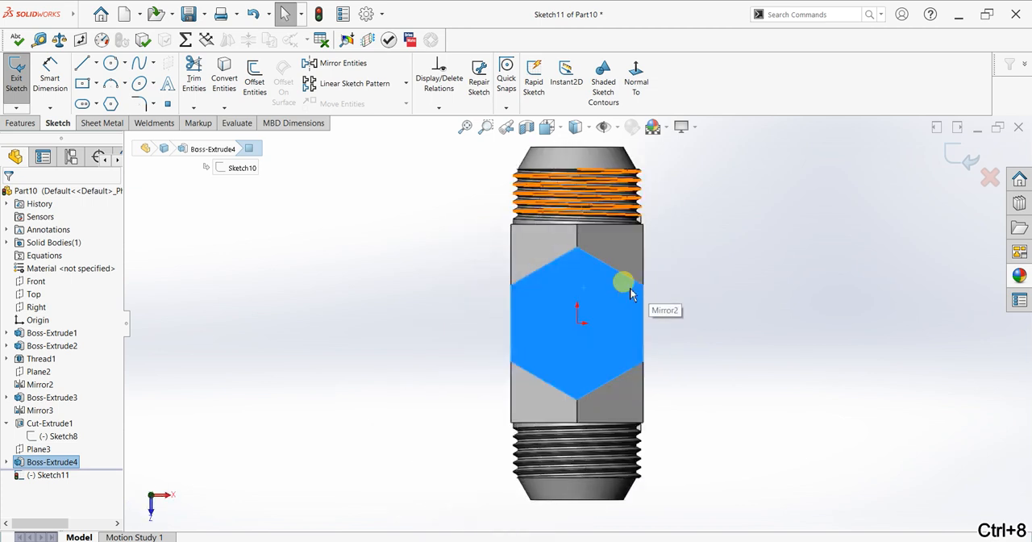
left_click(110, 63)
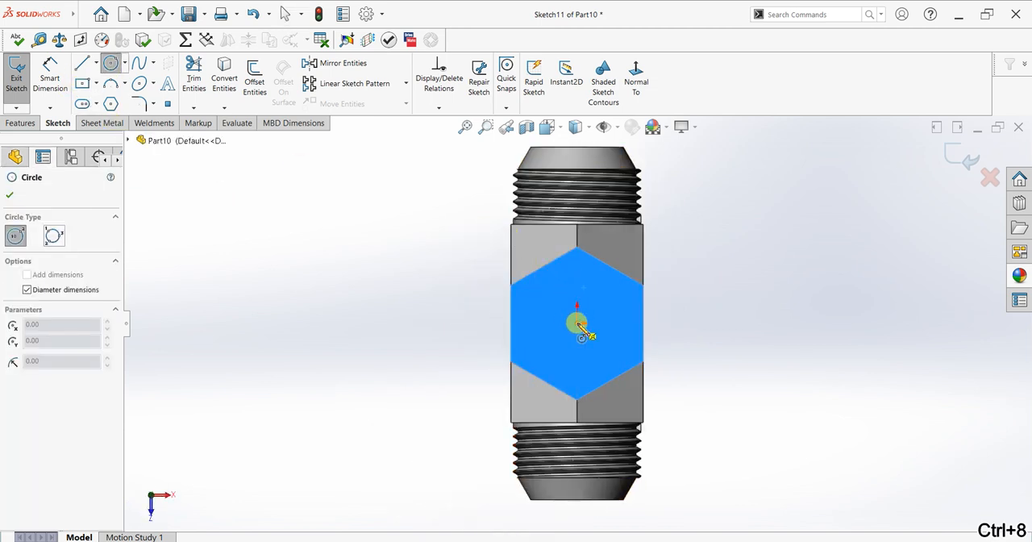
left_click_drag(577, 323, 565, 347)
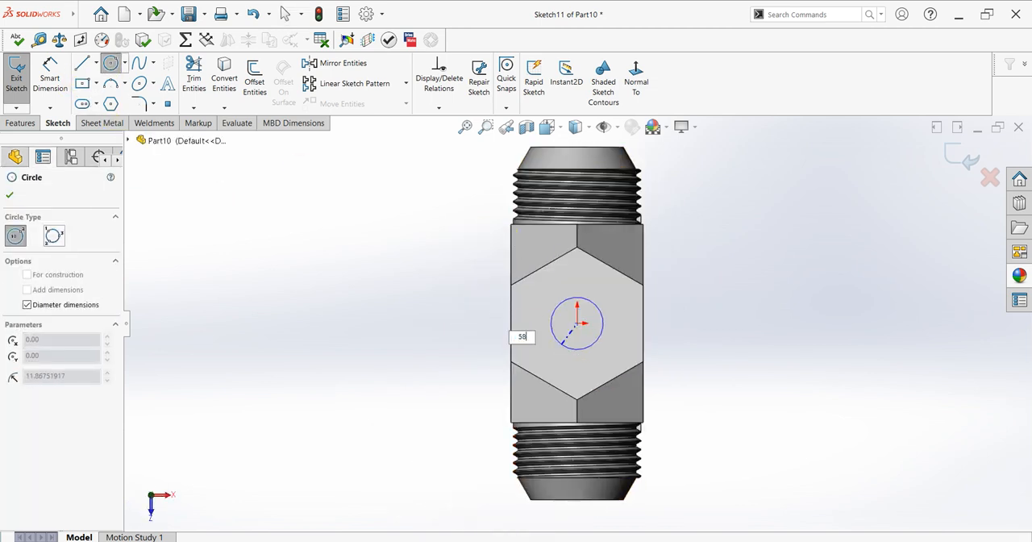
type("58")
key("Return")
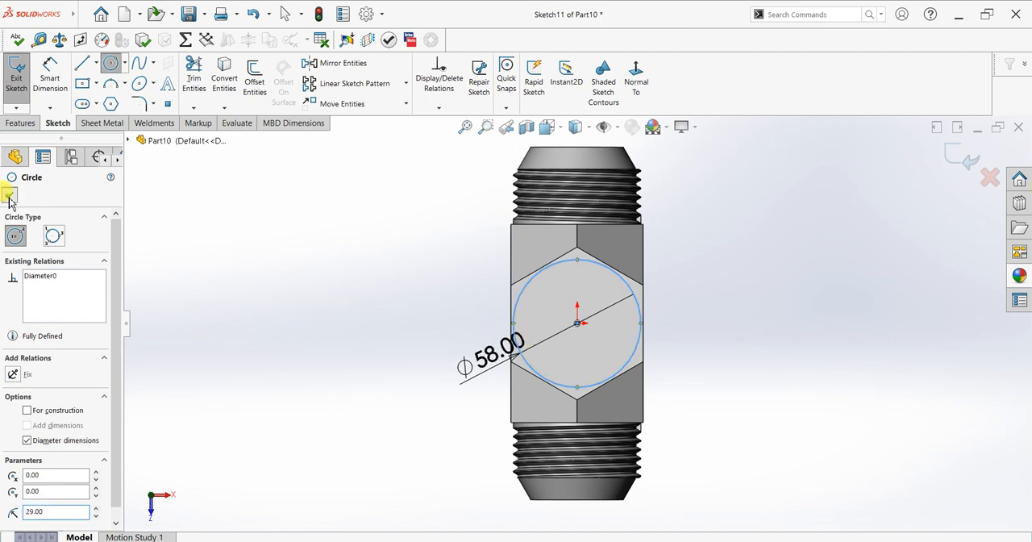
left_click(10, 196)
Extrude the circle 25 mm upward from the hexagonal branch and merge the result
left_click(20, 123)
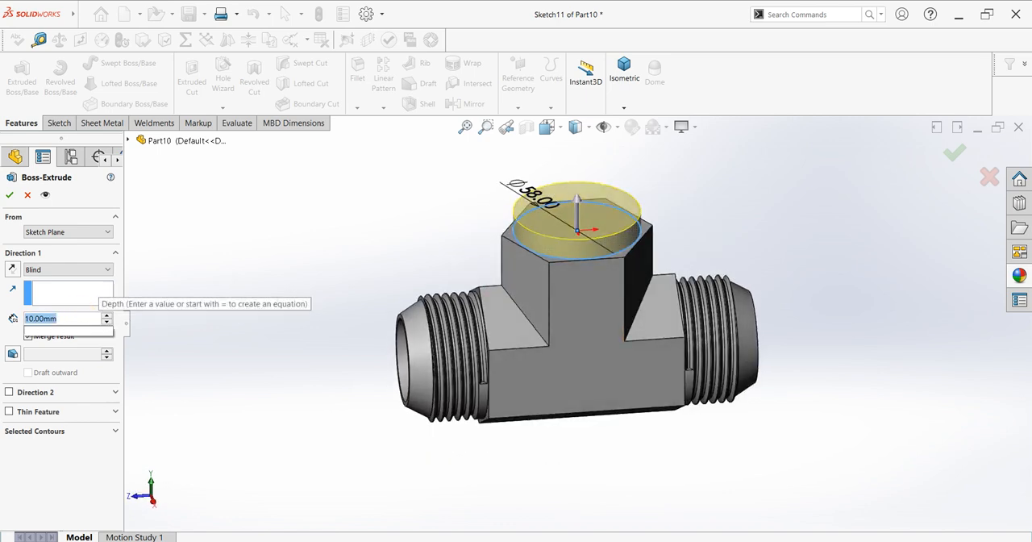
type("25")
key("Return")
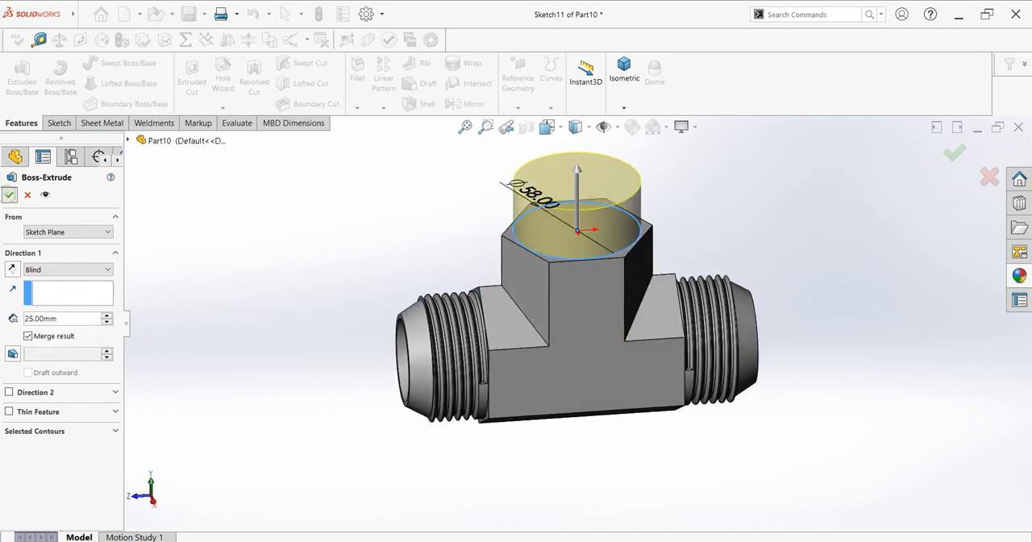
key("Return")
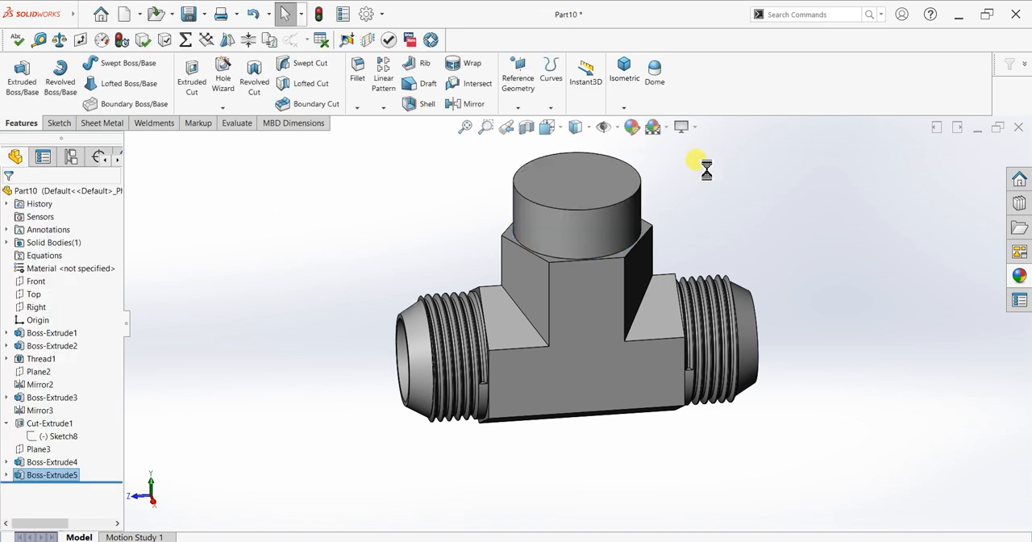
Cut an M56x4.0 Metric Die thread on the branch cylinder from its top edge, 26 mm deep with a reversed 5 mm offset
scroll(696, 171, "up", 2)
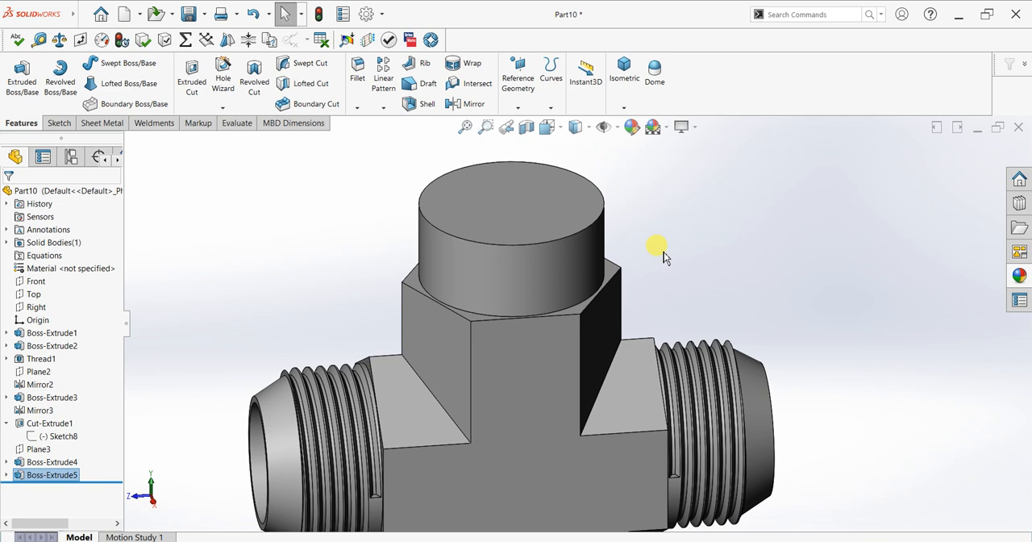
middle_click_drag(664, 256, 661, 236)
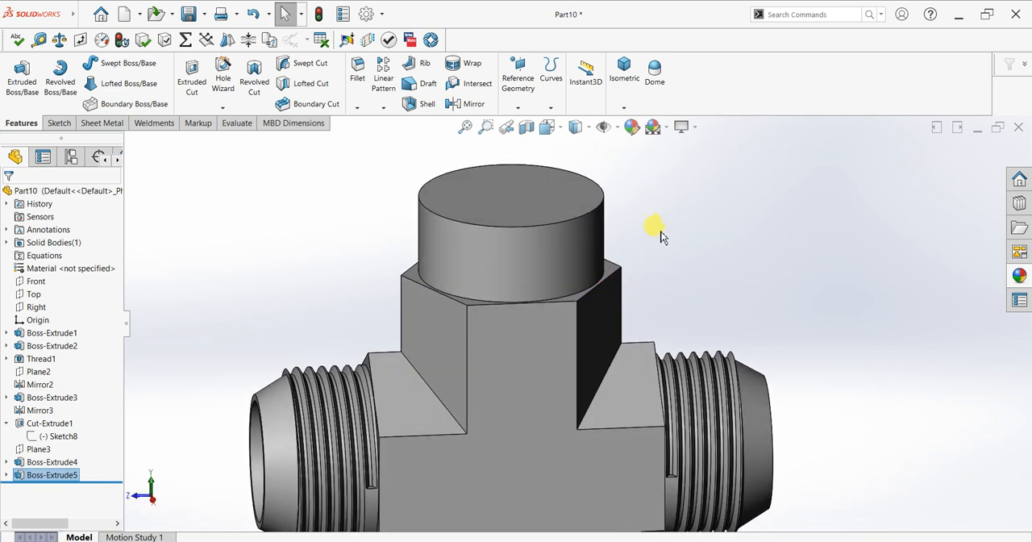
left_click(222, 110)
left_click(225, 147)
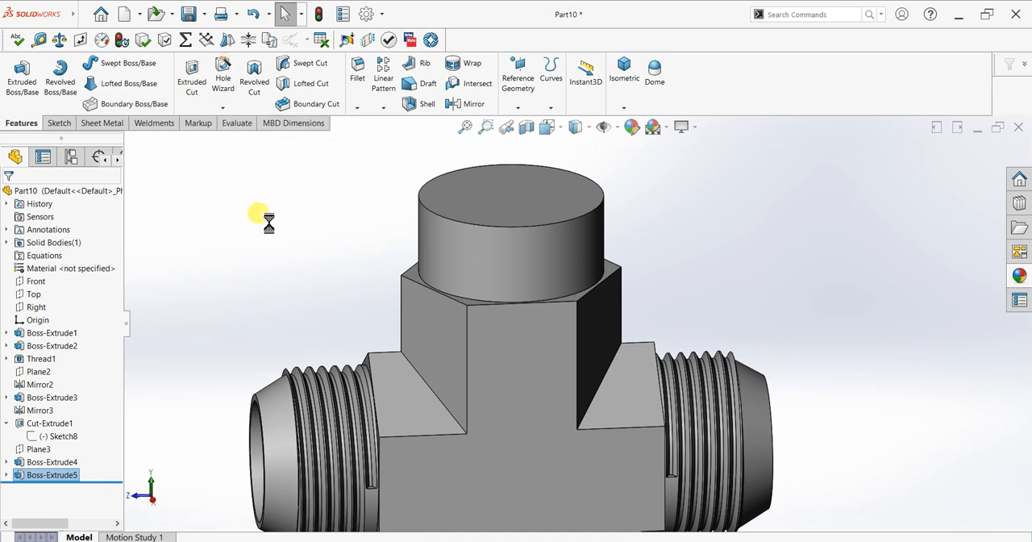
left_click(598, 302)
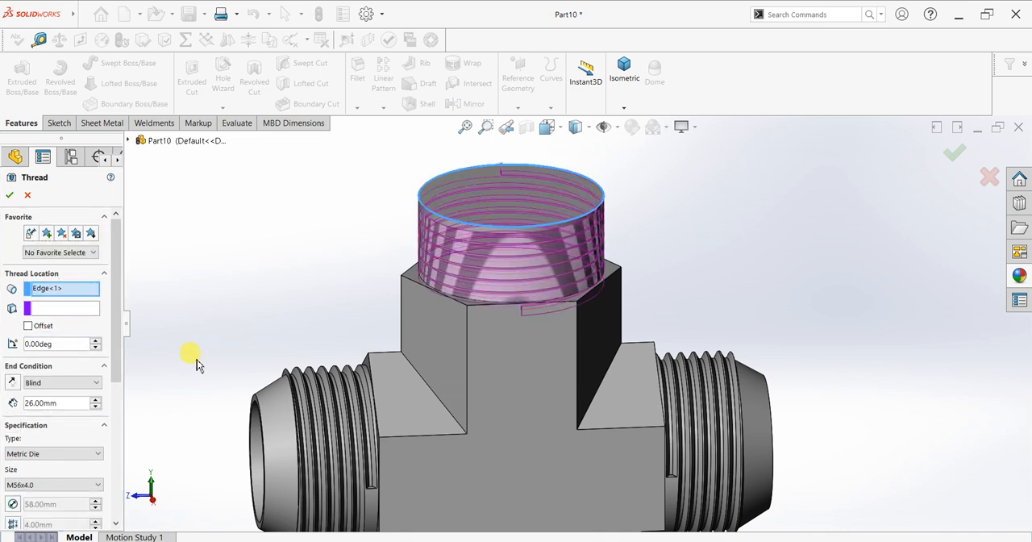
left_click(28, 326)
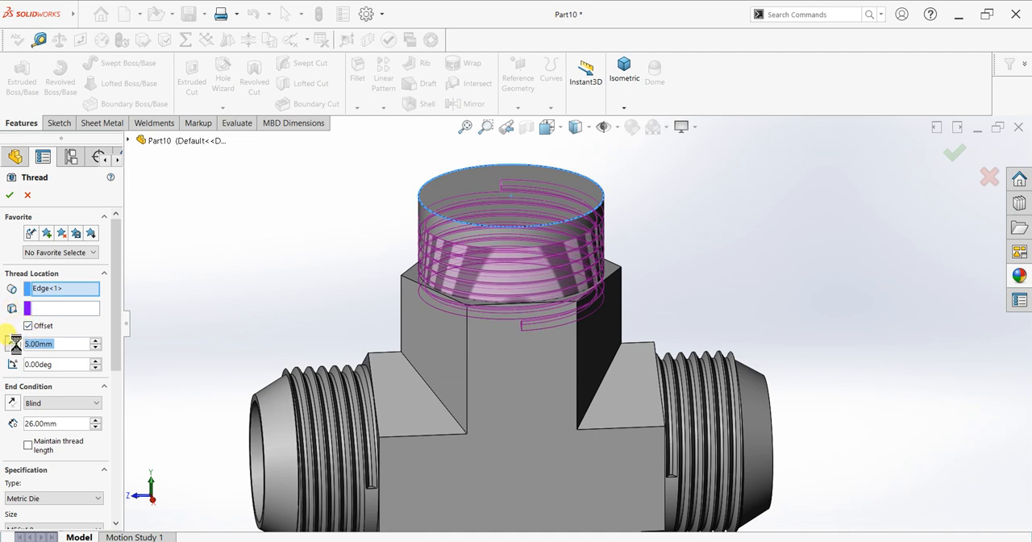
left_click(14, 343)
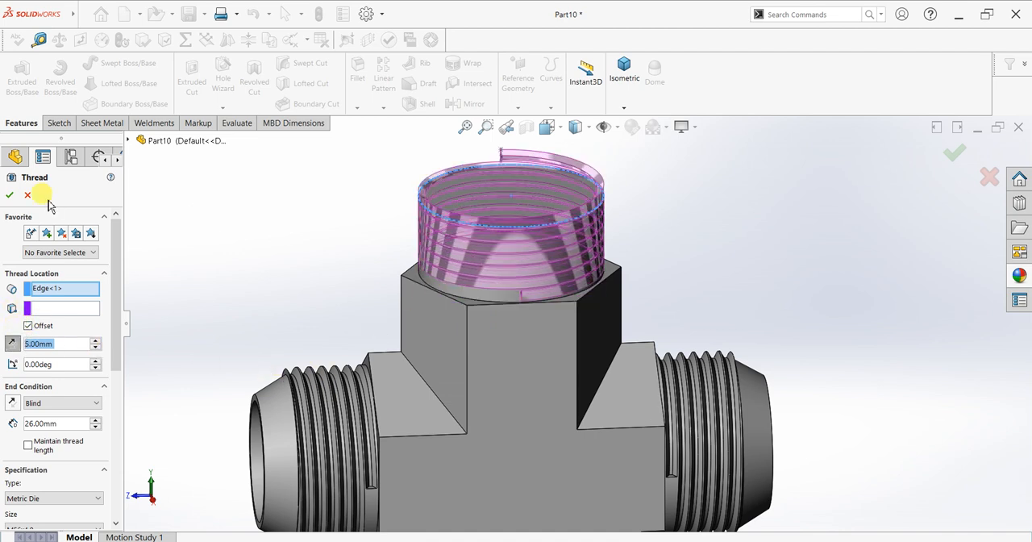
left_click(14, 198)
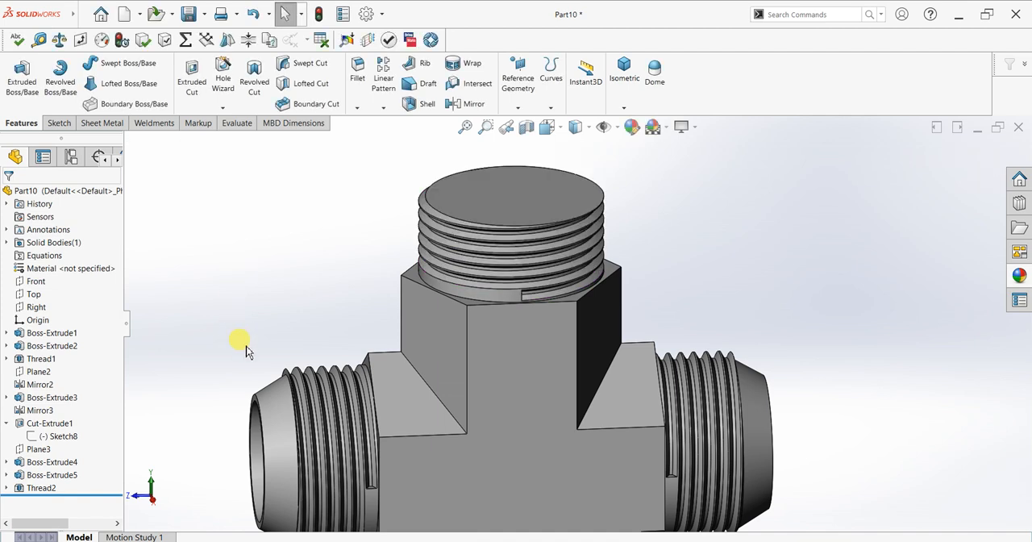
Sketch a 58 mm diameter circle centred on the origin on the top face of the threaded branch cylinder
middle_click_drag(270, 363, 276, 366)
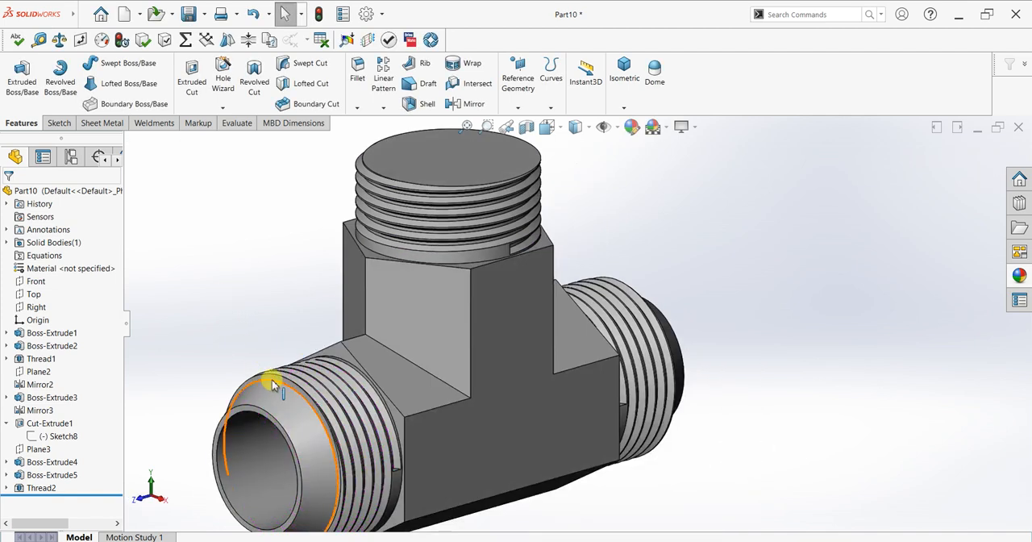
left_click(272, 385)
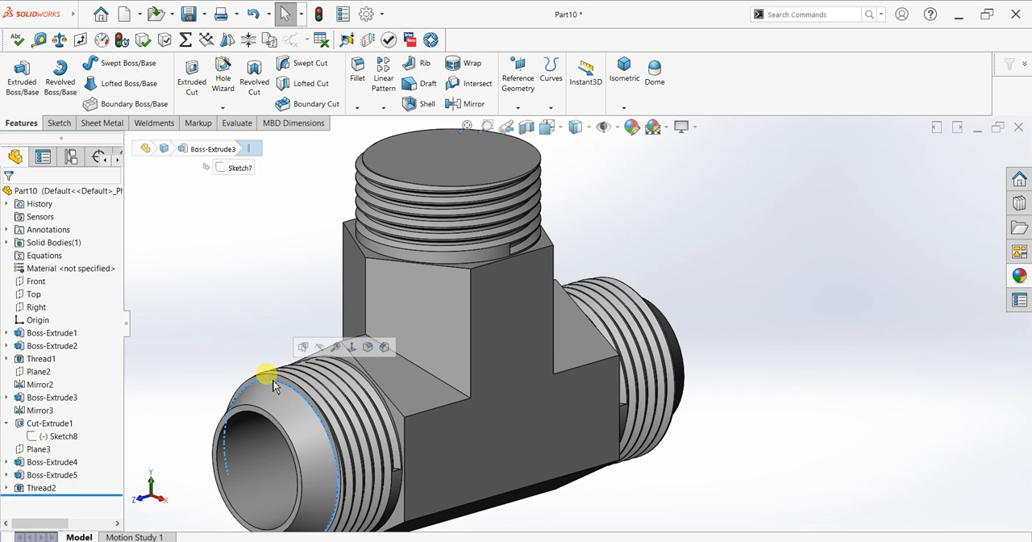
left_click(237, 307)
left_click(442, 186)
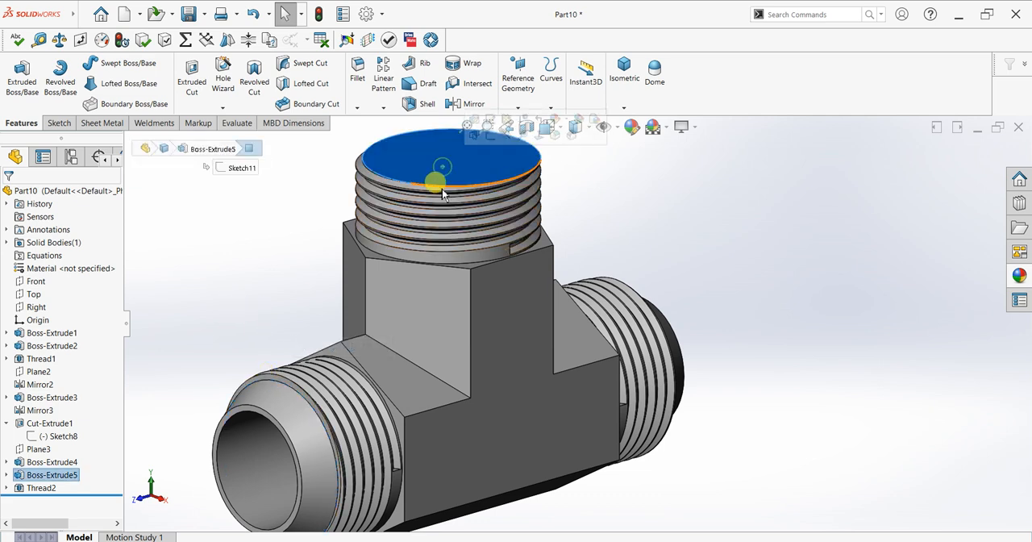
key("ctrl+8")
scroll(735, 306, "down", 2)
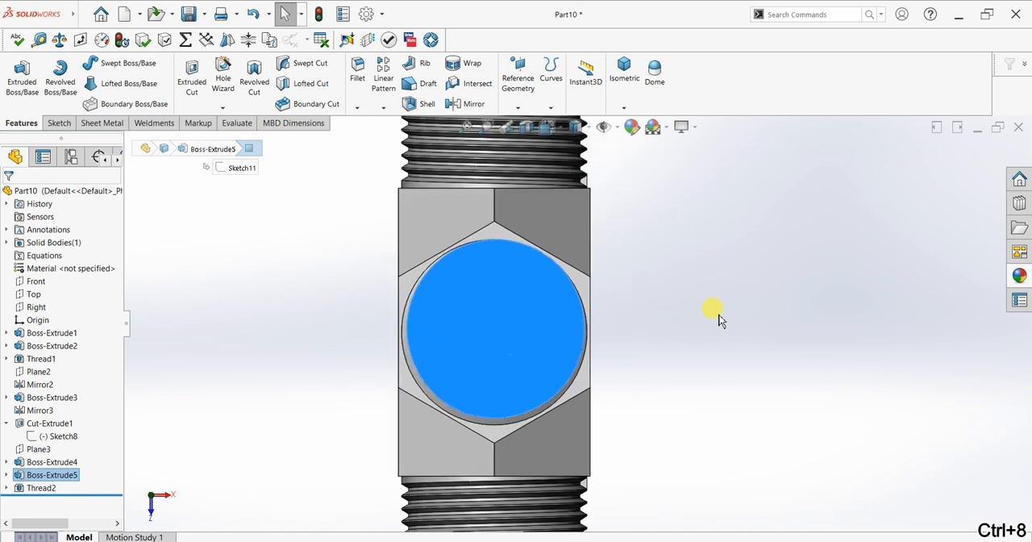
left_click(59, 123)
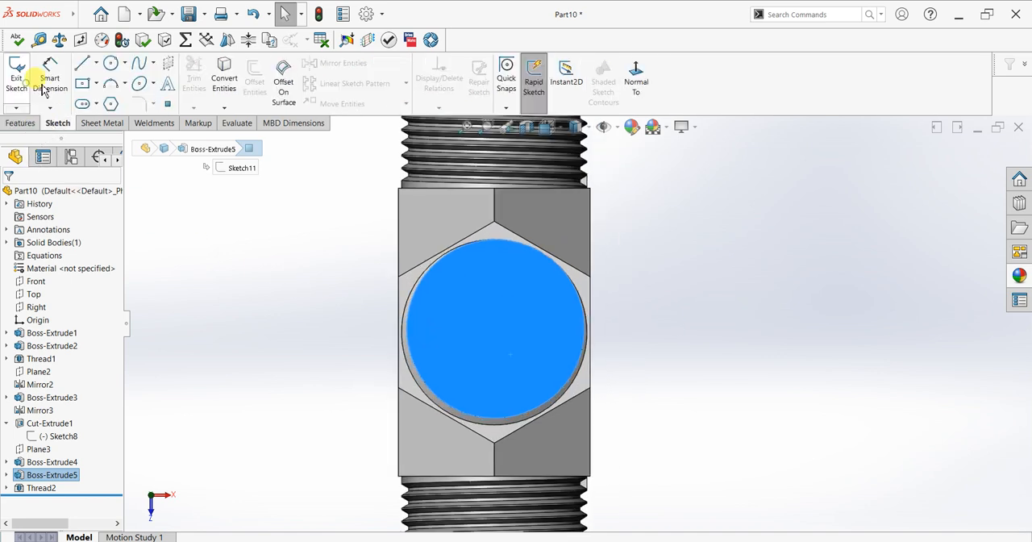
left_click(18, 73)
left_click(111, 63)
left_click(494, 331)
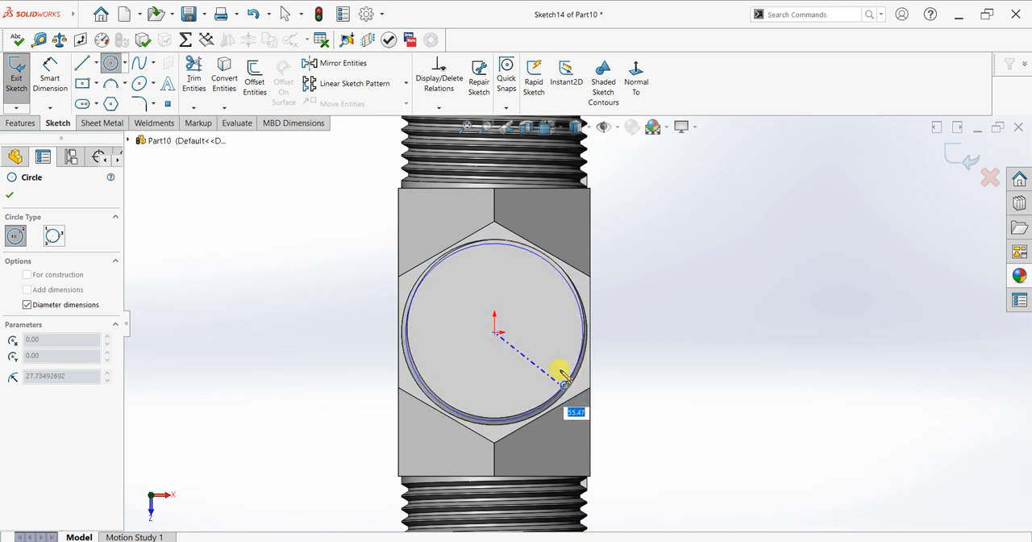
left_click(501, 242)
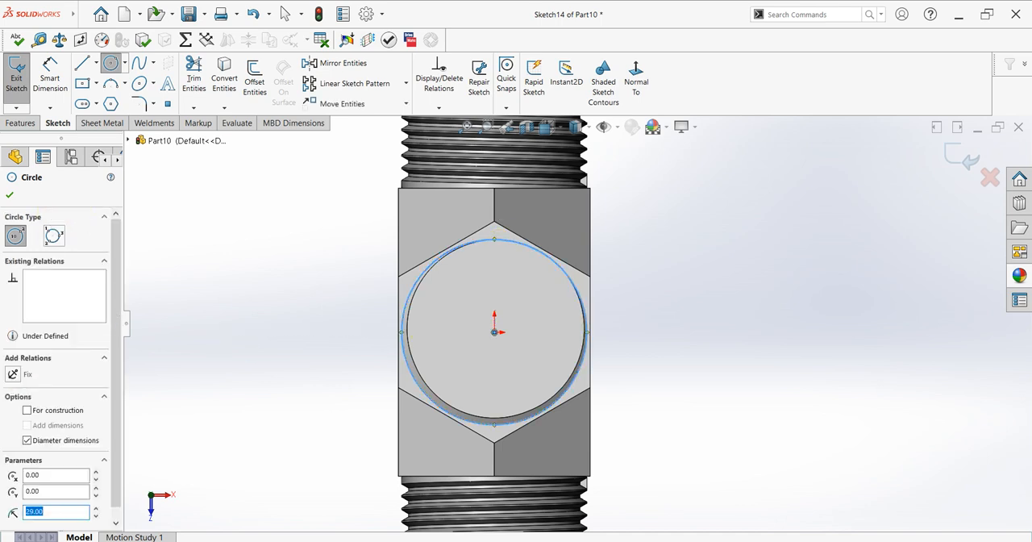
left_click(10, 194)
Extrude the circle 10 mm upward with a 30-degree inward draft and merge the result
left_click(16, 79)
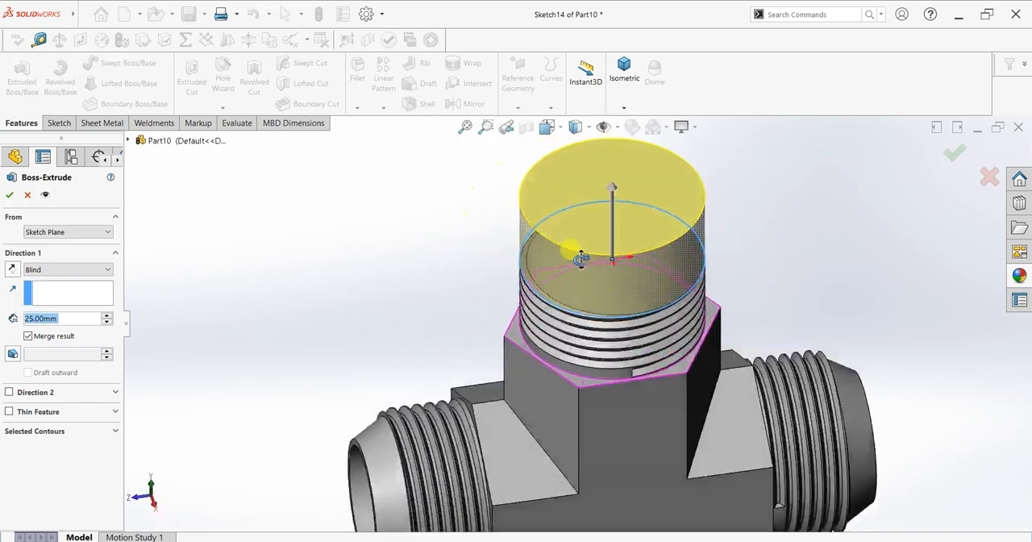
type("10")
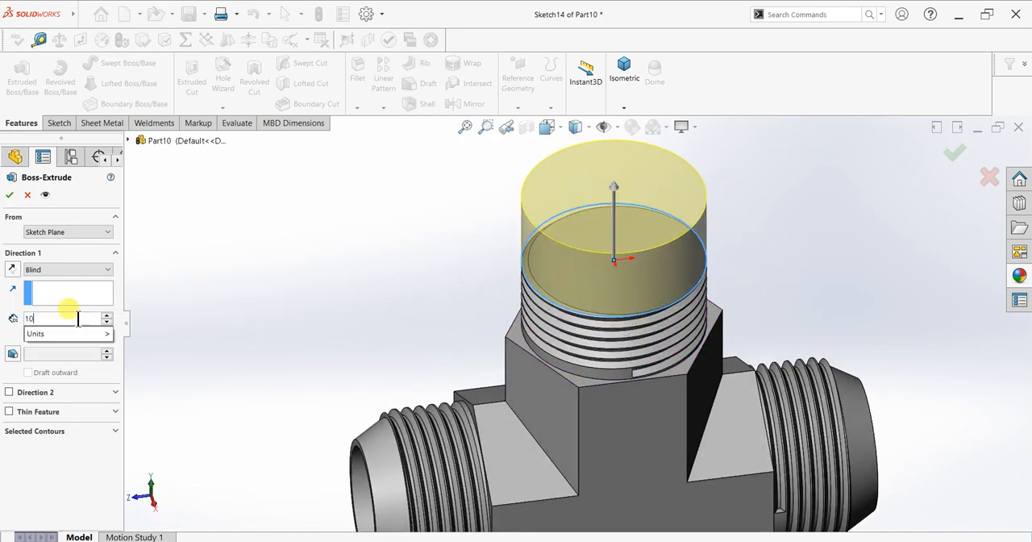
key("Return")
left_click(12, 354)
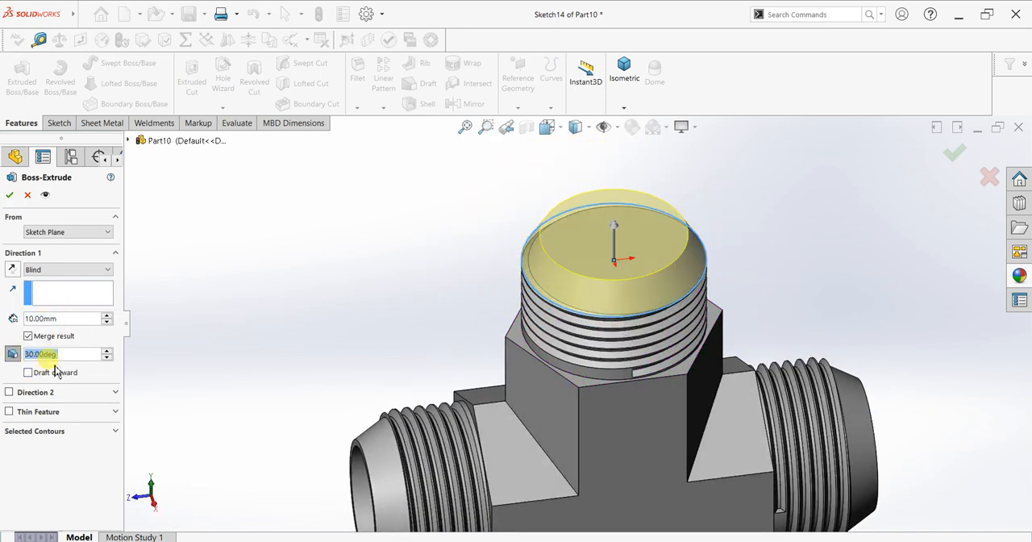
left_click(9, 196)
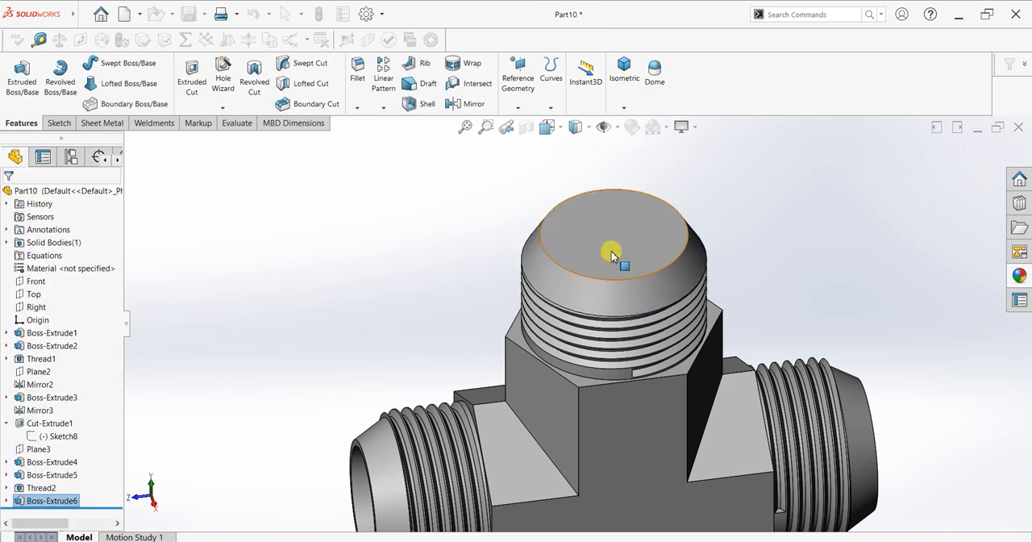
Start a sketch on the tapered tip's top face, convert the face outline and offset it 2 mm inward
left_click(610, 239)
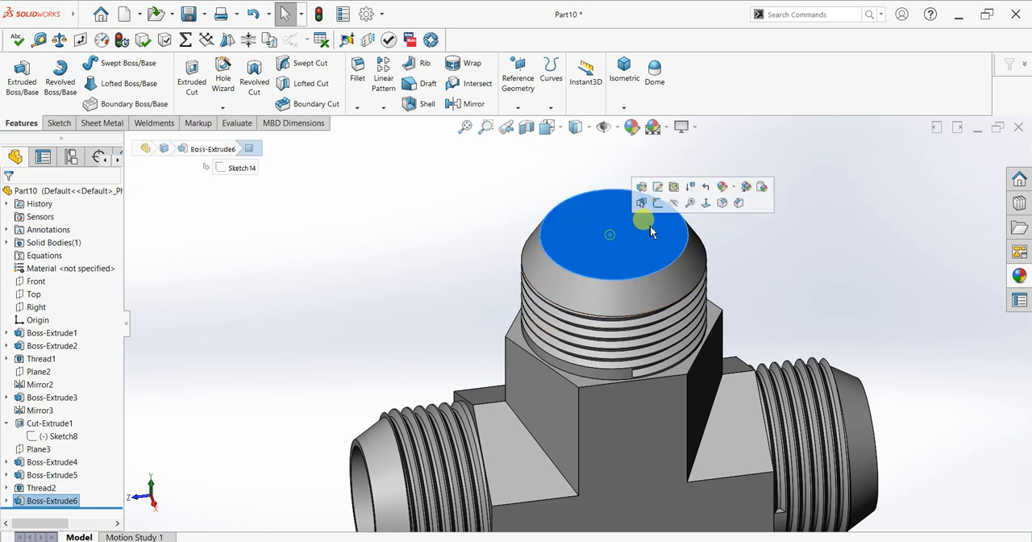
left_click(652, 202)
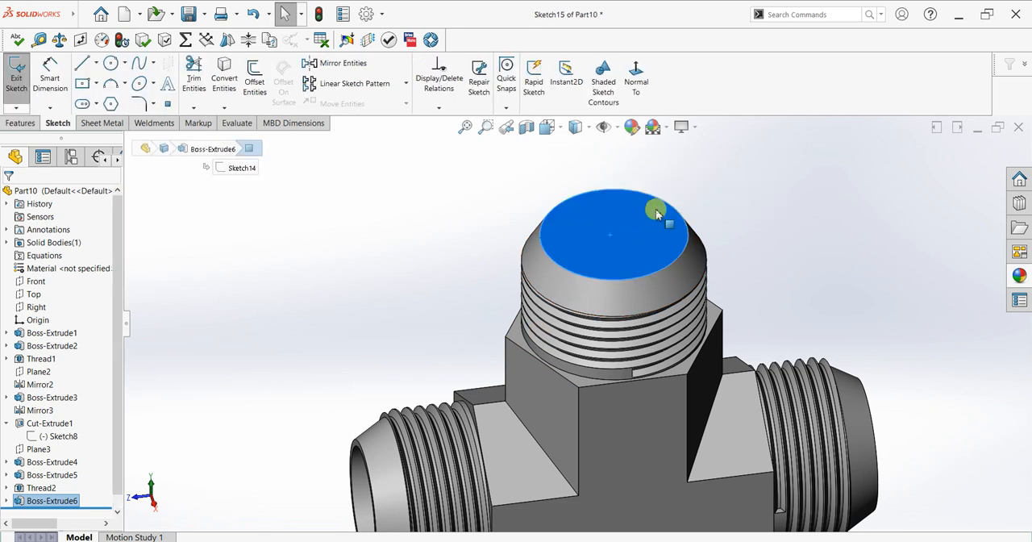
left_click(229, 87)
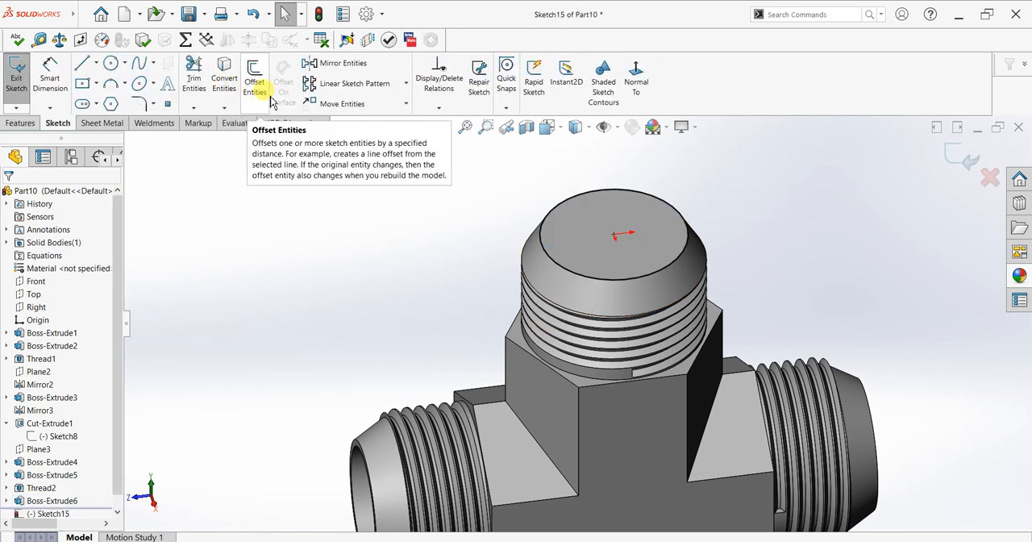
left_click(254, 84)
left_click(542, 252)
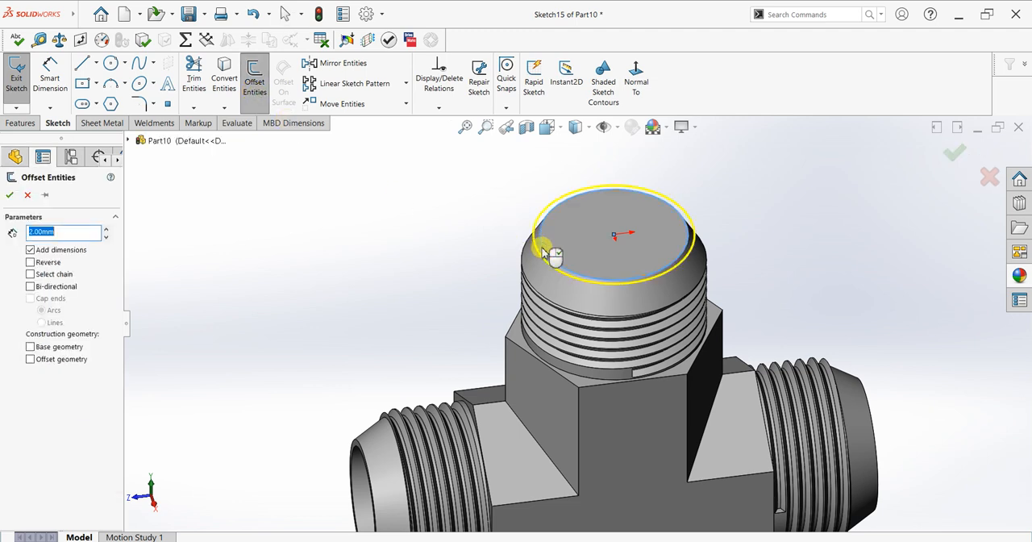
left_click(31, 264)
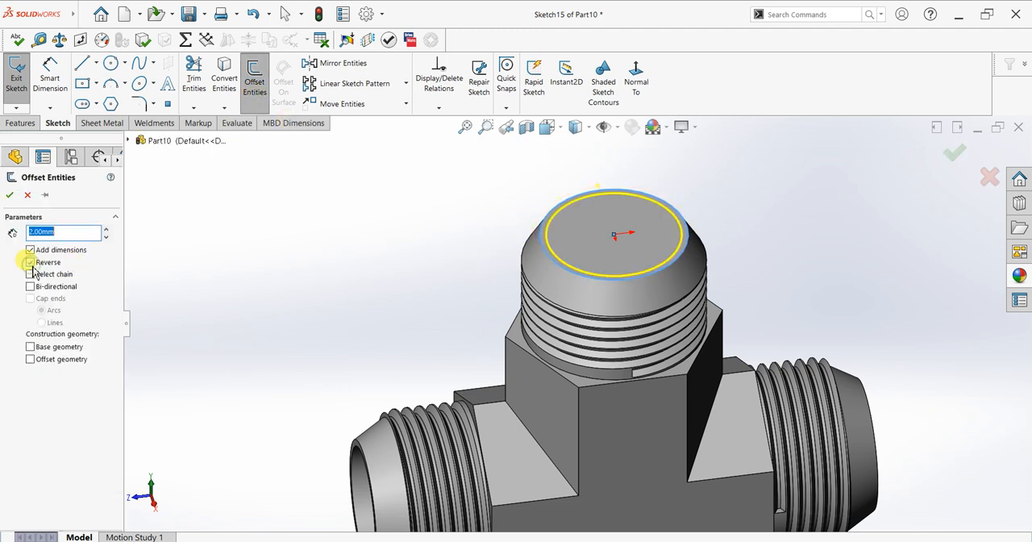
left_click(10, 195)
Accept the 2 mm offset and trim away the converted outer outline, keeping only the inner circle on the tapered tip
scroll(710, 201, "down", 3)
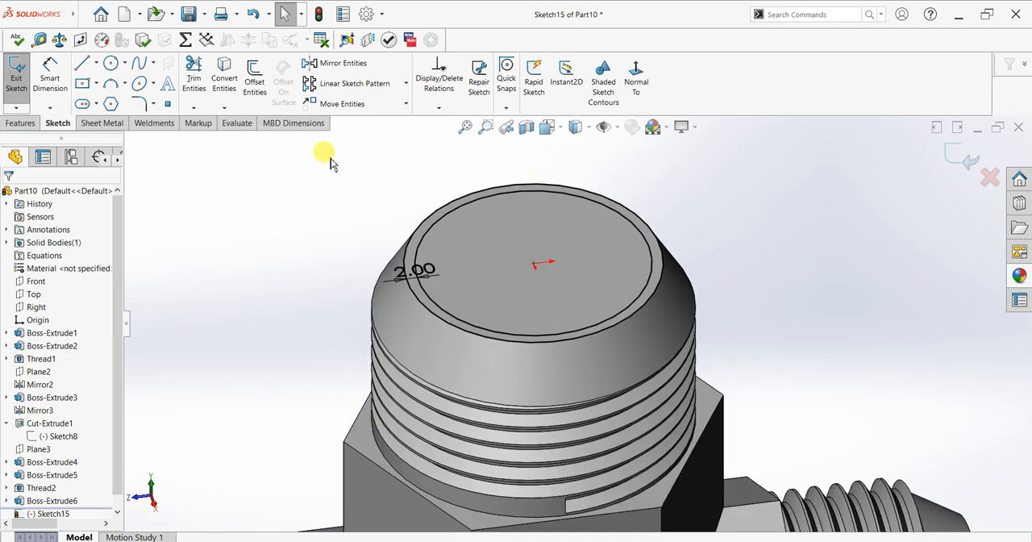
left_click(193, 78)
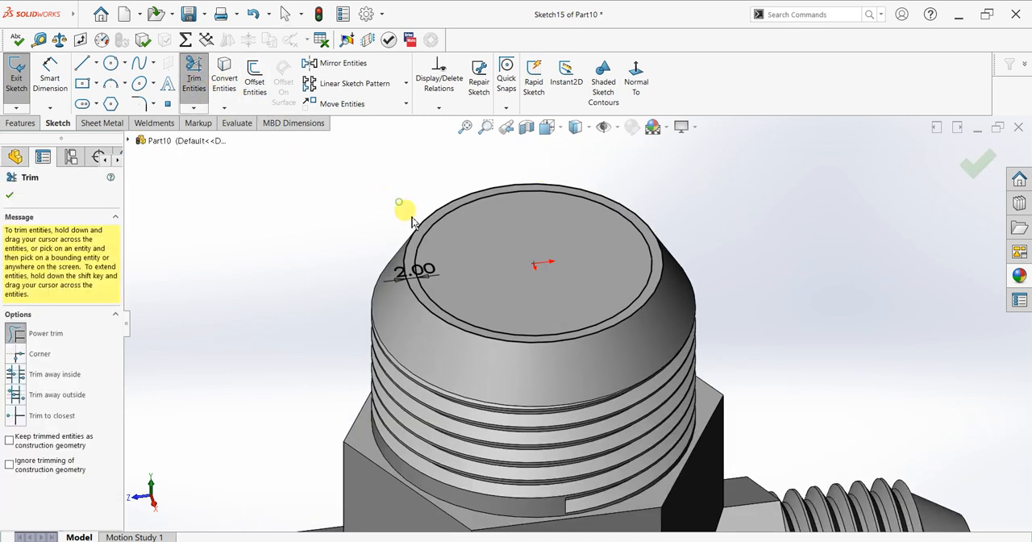
left_click_drag(423, 232, 180, 215)
left_click(10, 195)
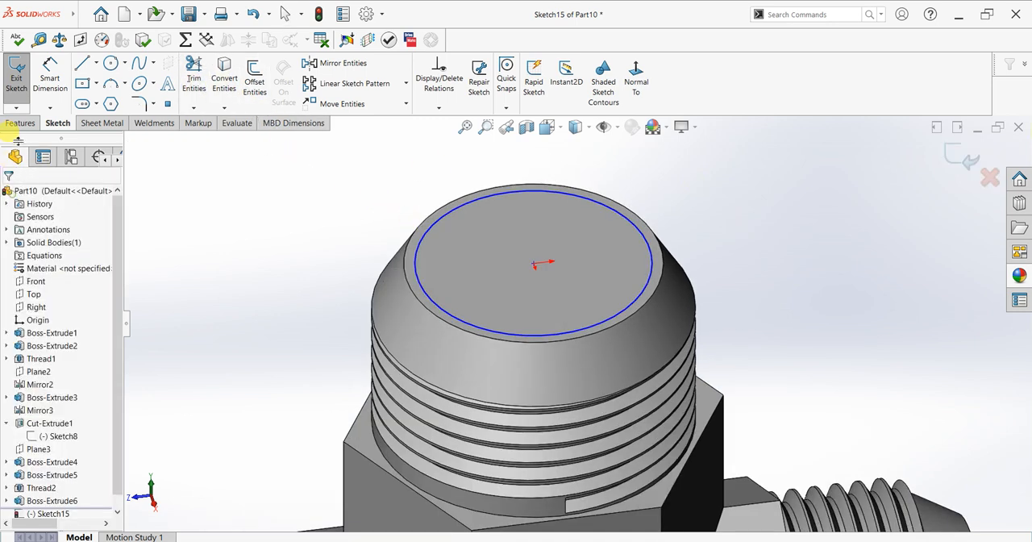
Start an extruded cut from the circle with the Up To Surface end condition, targeting the through bore's inner face
left_click(20, 123)
left_click(193, 79)
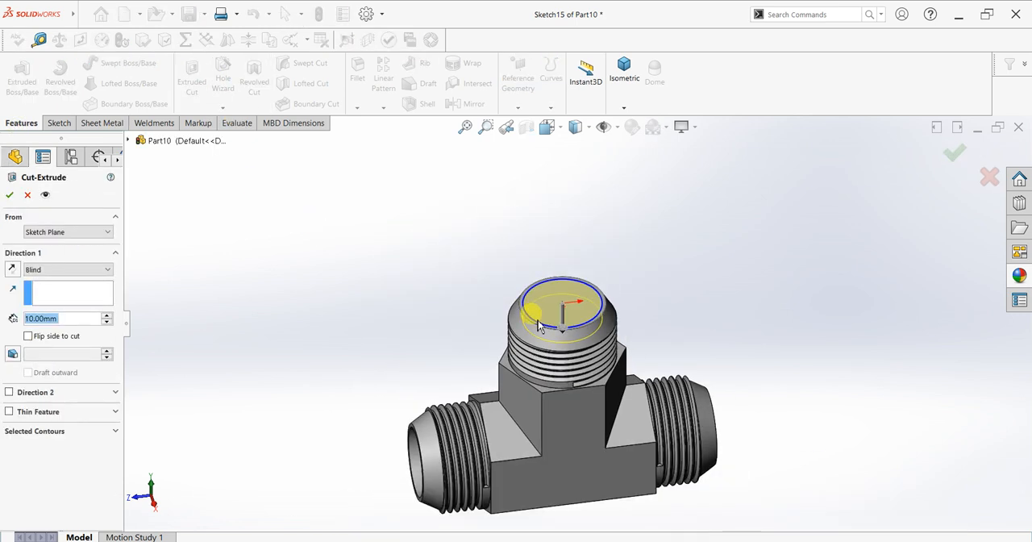
left_click(43, 273)
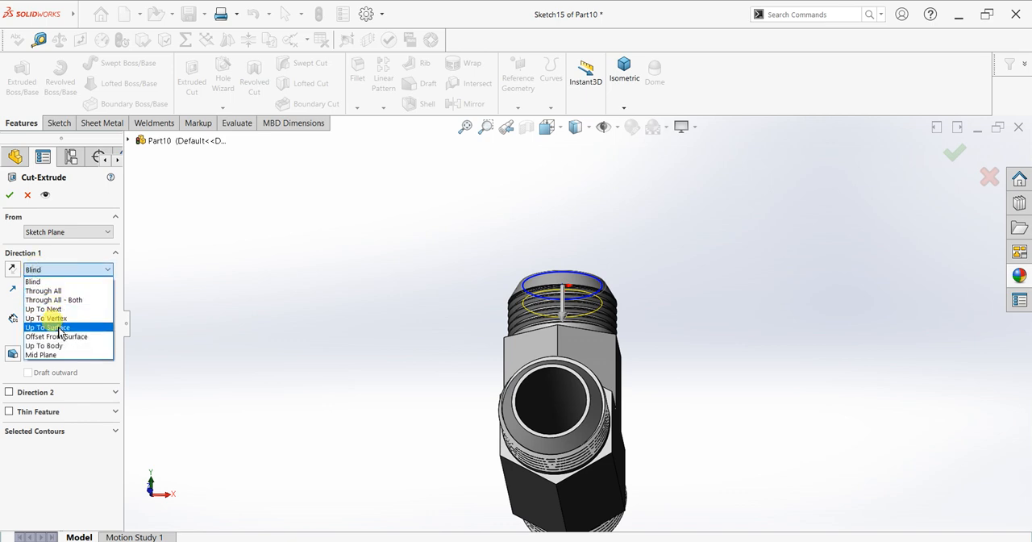
left_click(59, 329)
left_click(557, 389)
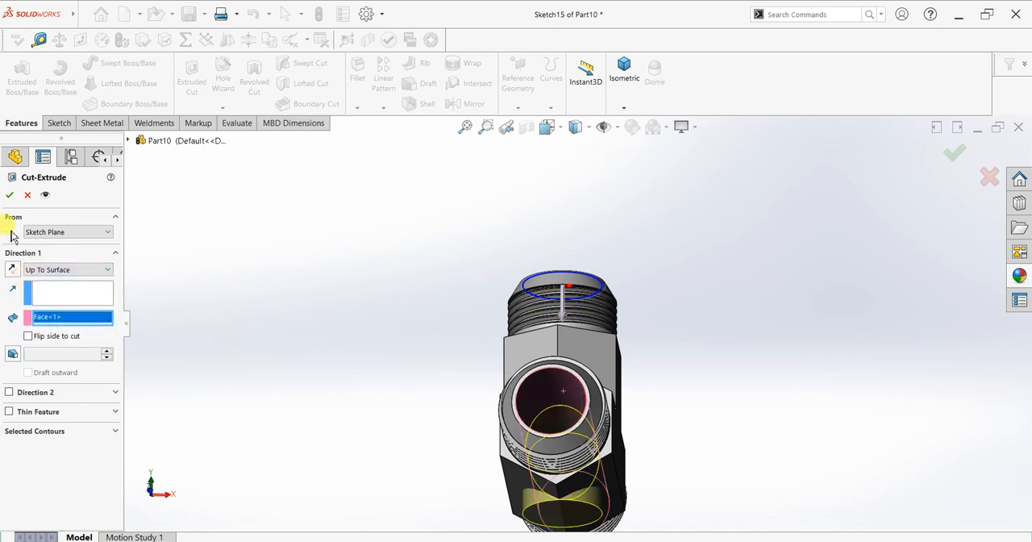
middle_click_drag(449, 358, 436, 387)
Try the Up To Next end condition for the cut, then Up To Surface again with the through bore's inner face
left_click(93, 272)
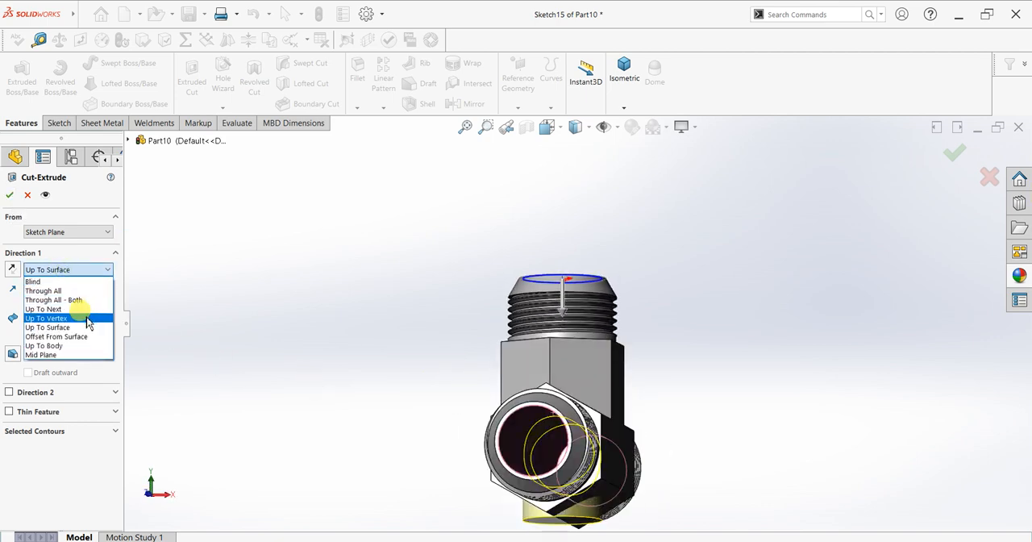
left_click(81, 310)
middle_click_drag(452, 403, 466, 361)
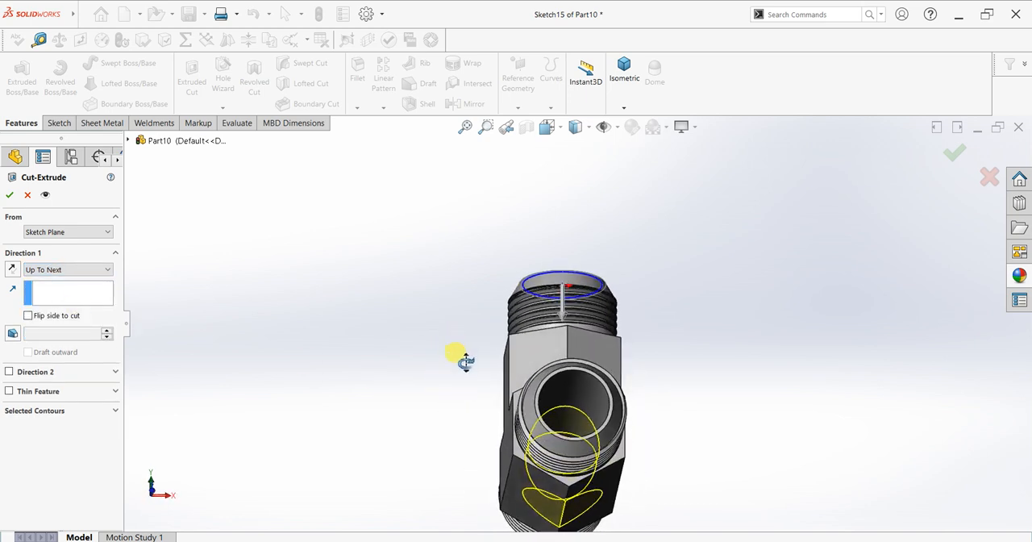
left_click(57, 269)
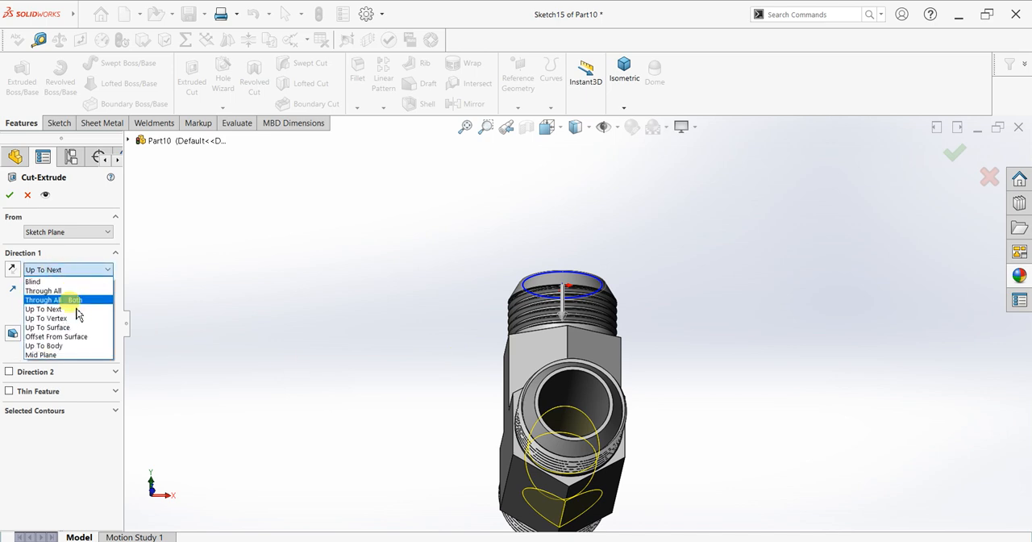
left_click(46, 328)
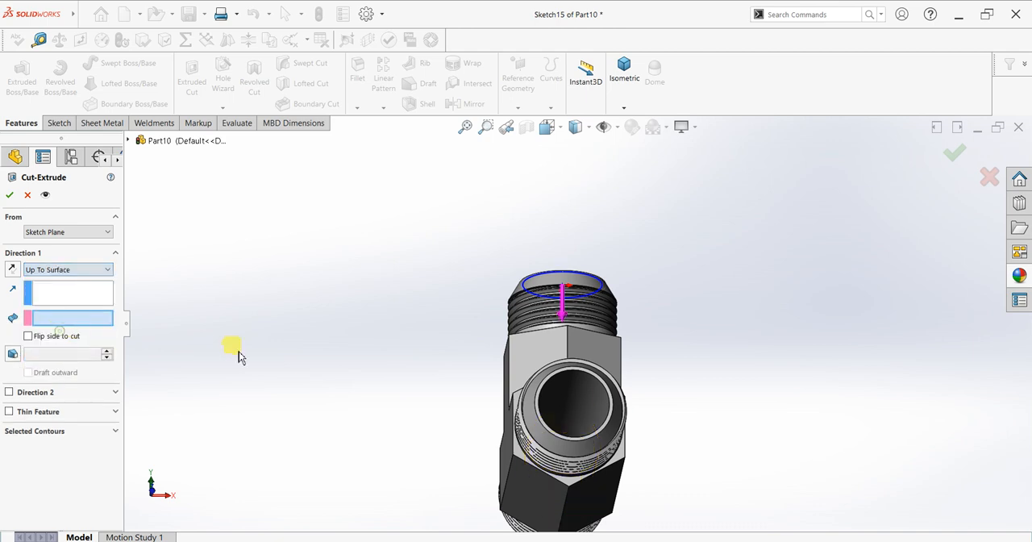
left_click(572, 396)
middle_click_drag(623, 365, 595, 413)
Cut the circle 90 mm deep into the branch using the Blind end condition
left_click(56, 270)
left_click(48, 282)
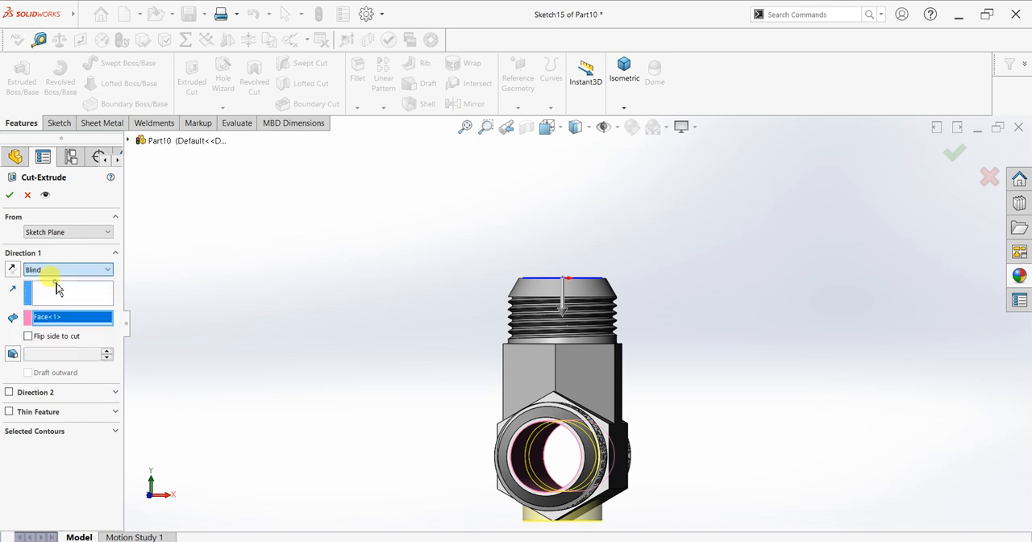
middle_click_drag(363, 376, 371, 331)
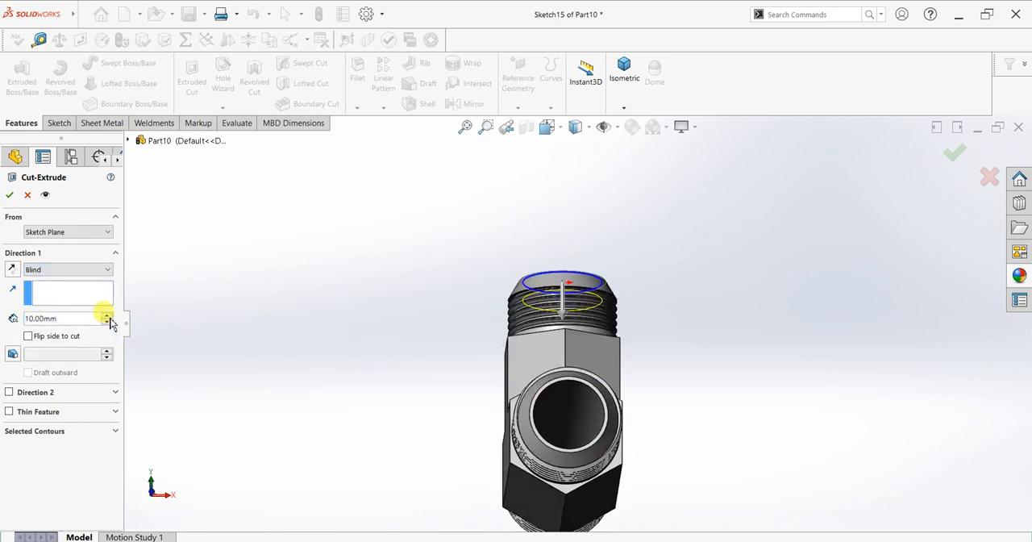
scroll(110, 320, "up", 4)
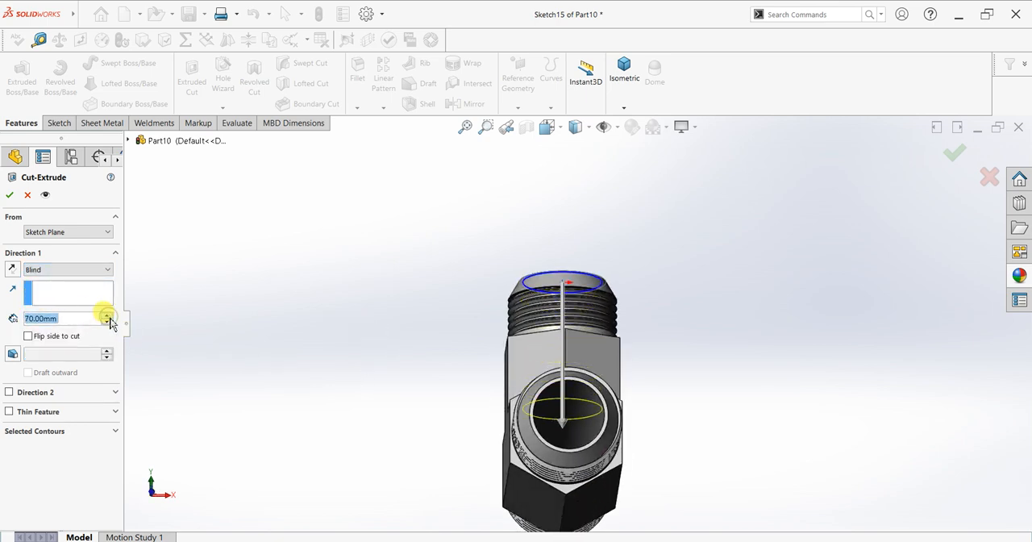
middle_click_drag(360, 388, 325, 392)
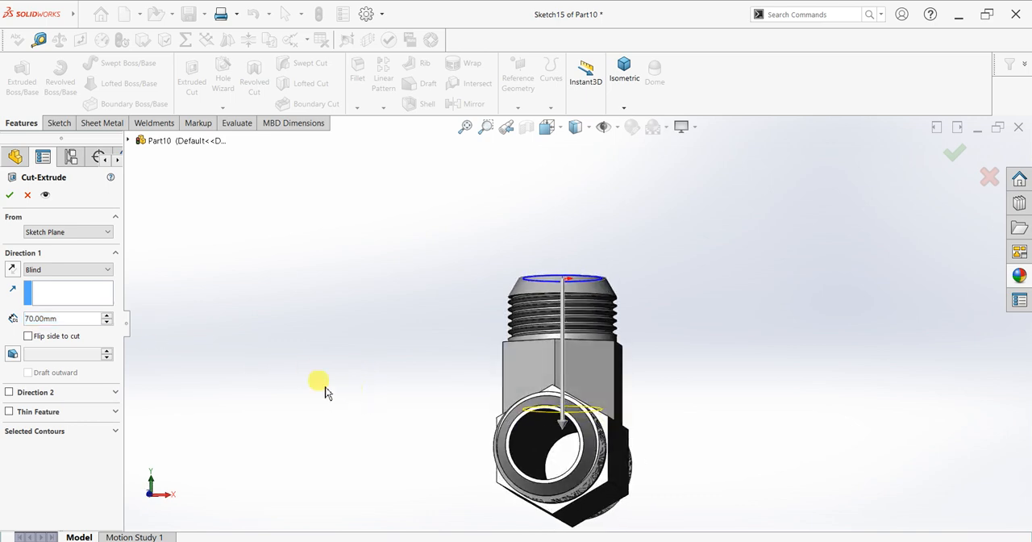
left_click(107, 315)
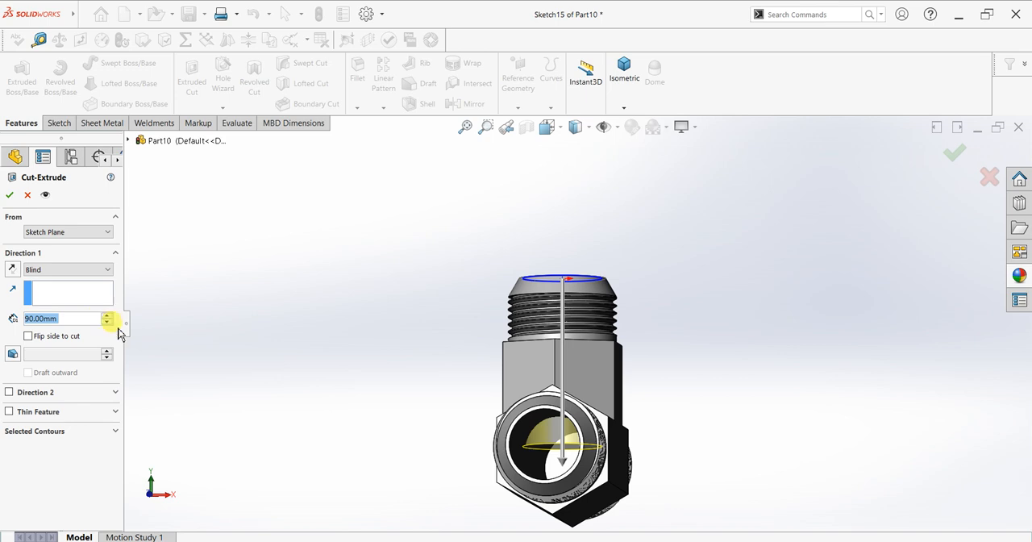
mouse_move(376, 392)
middle_mouse_down()
mouse_move(396, 396)
mouse_move(382, 399)
mouse_move(371, 456)
mouse_move(376, 407)
middle_mouse_up()
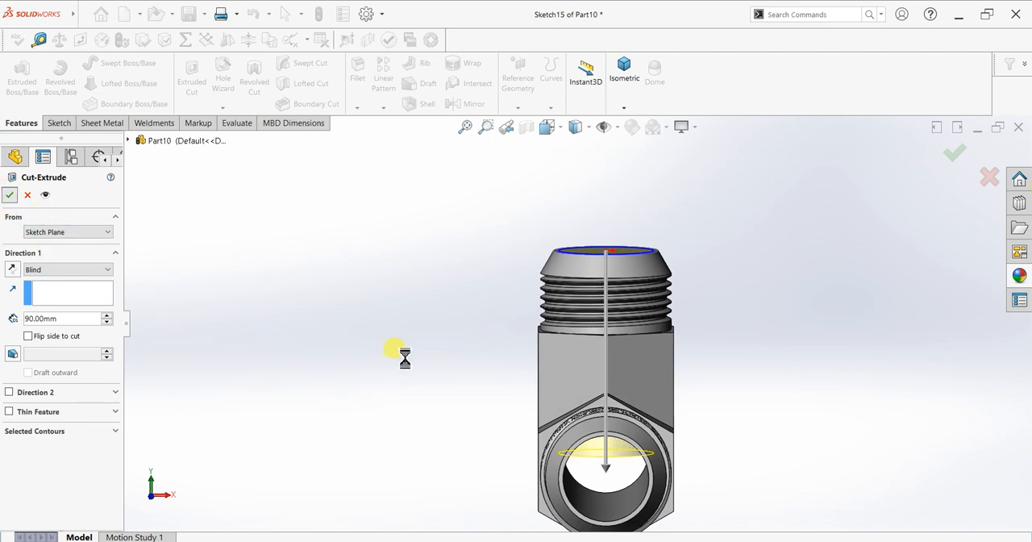
middle_click_drag(444, 396, 637, 378)
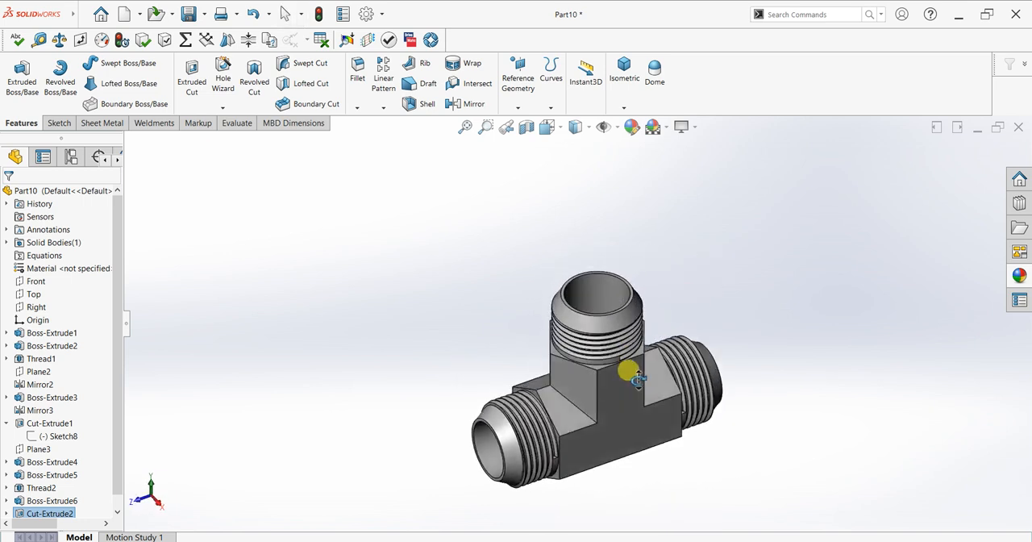
Reopen the branch bore's sketch, dimension the circle to a 42 mm diameter and rebuild the cut
scroll(740, 313, "down", 3)
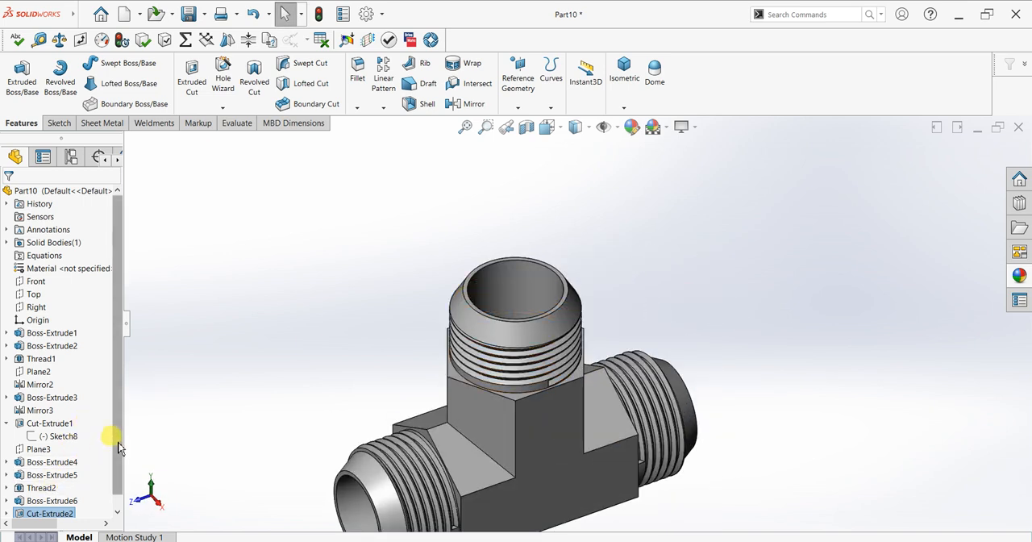
scroll(50, 502, "down", 1)
left_click(7, 501)
left_click(60, 500)
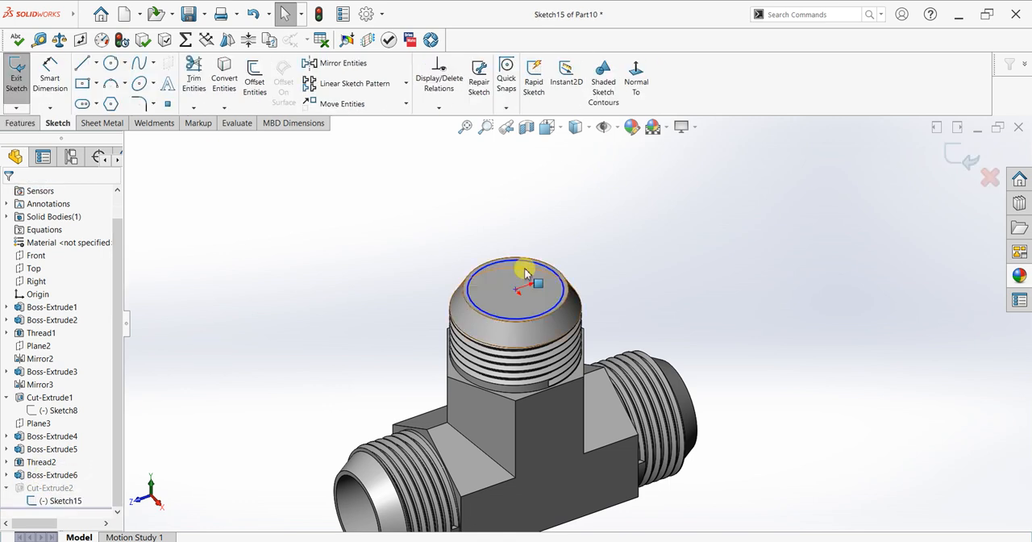
scroll(524, 278, "down", 2)
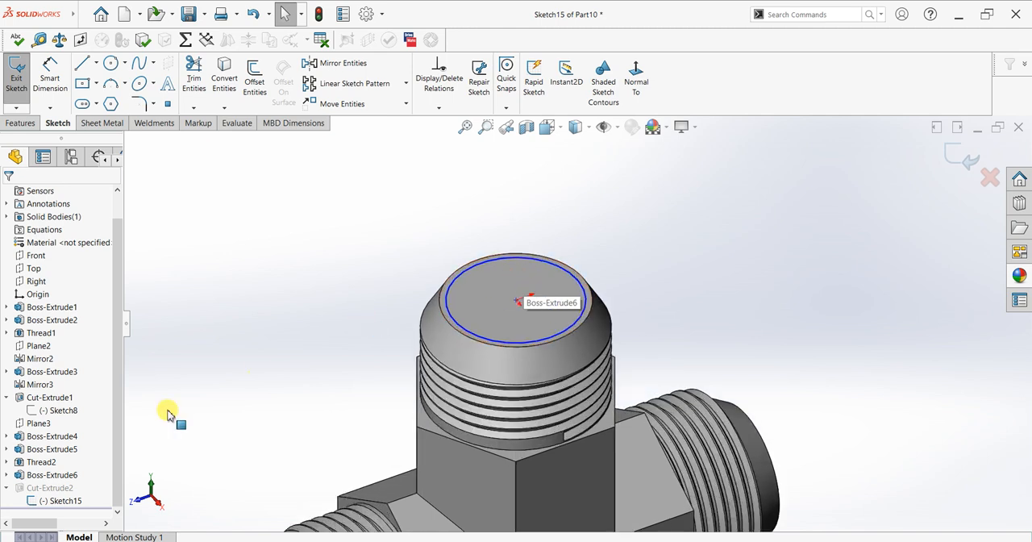
left_click(50, 73)
left_click(566, 268)
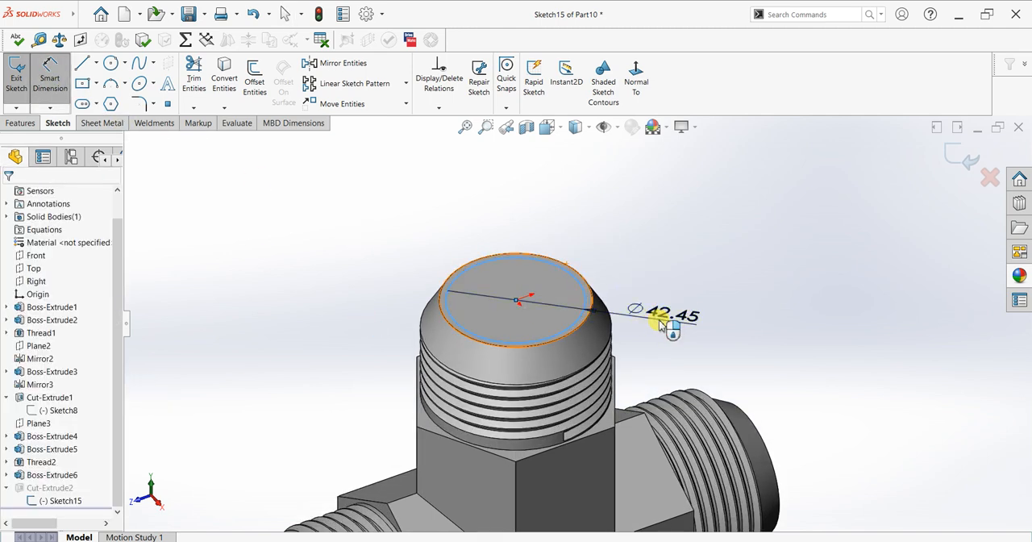
left_click(660, 323)
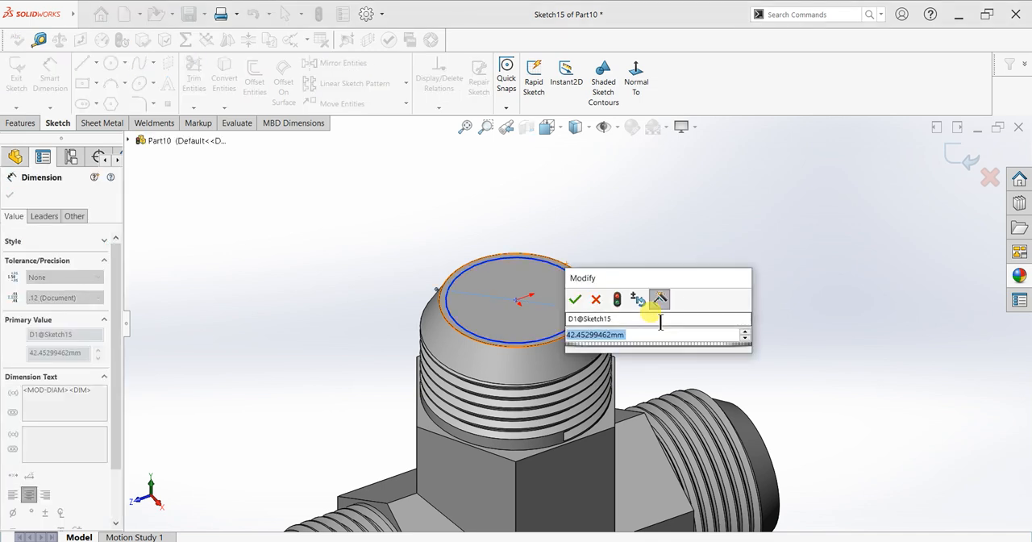
type("40")
key("Return")
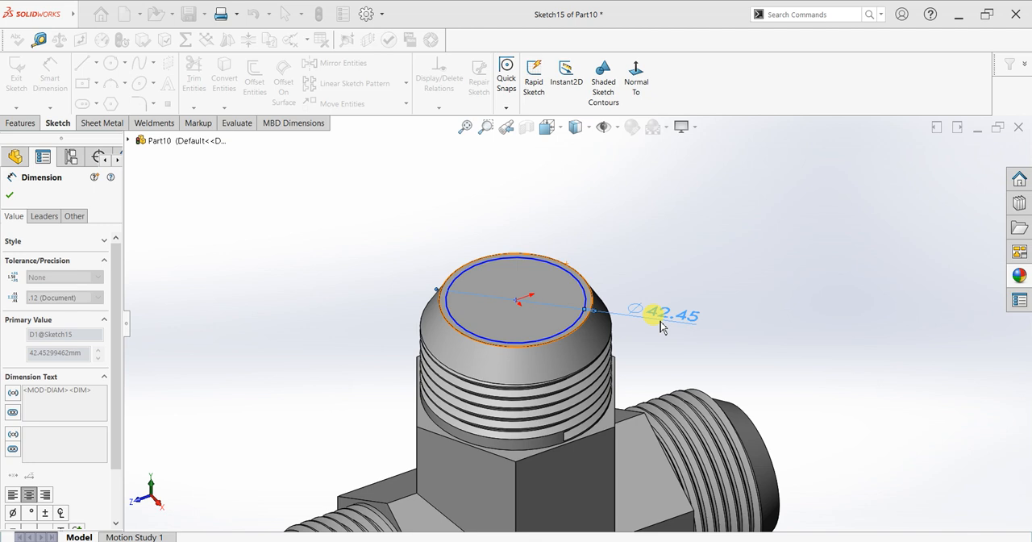
left_click(9, 196)
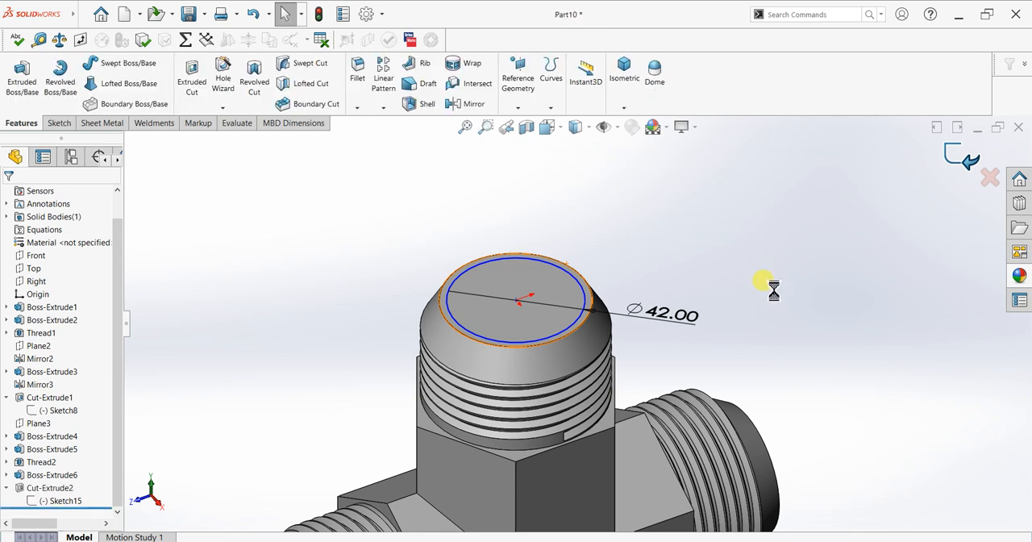
middle_click_drag(689, 359, 895, 347)
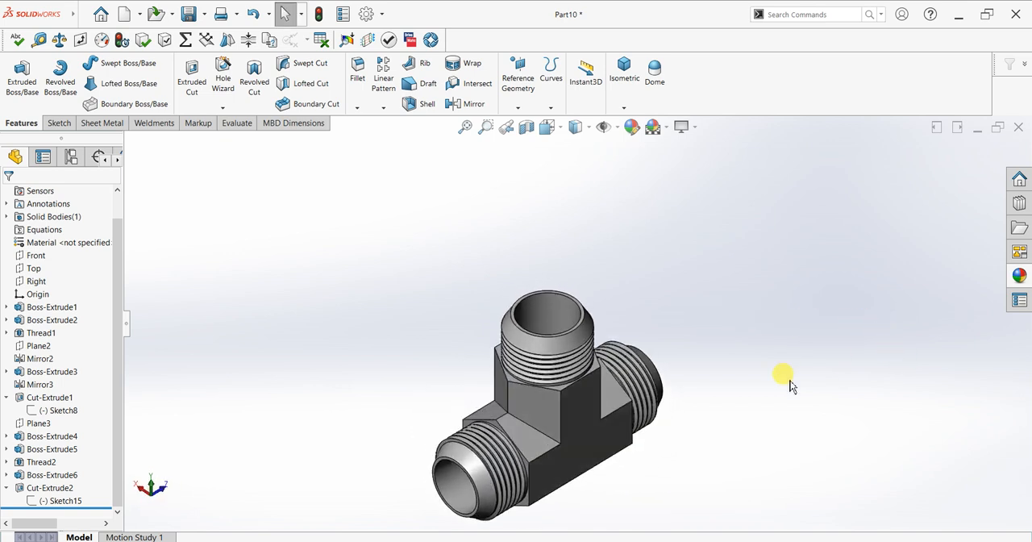
Apply the brushed brass metal appearance to the whole part in a corner-on view
key("space")
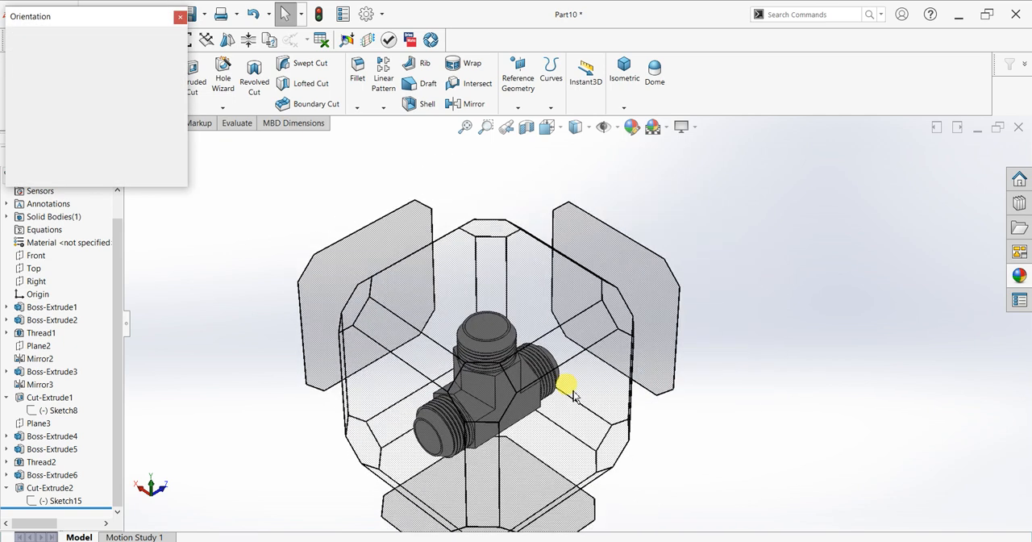
left_click(434, 381)
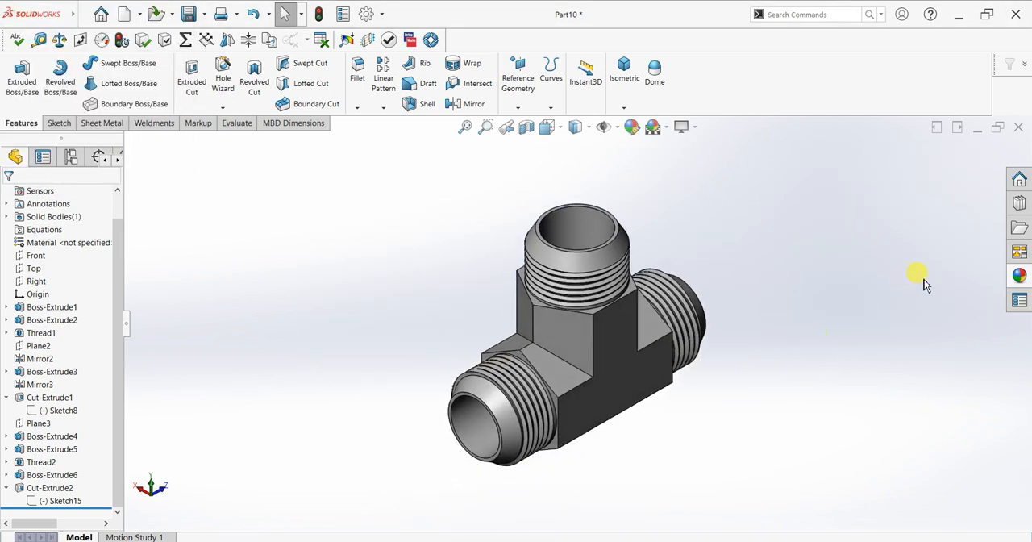
left_click(1018, 276)
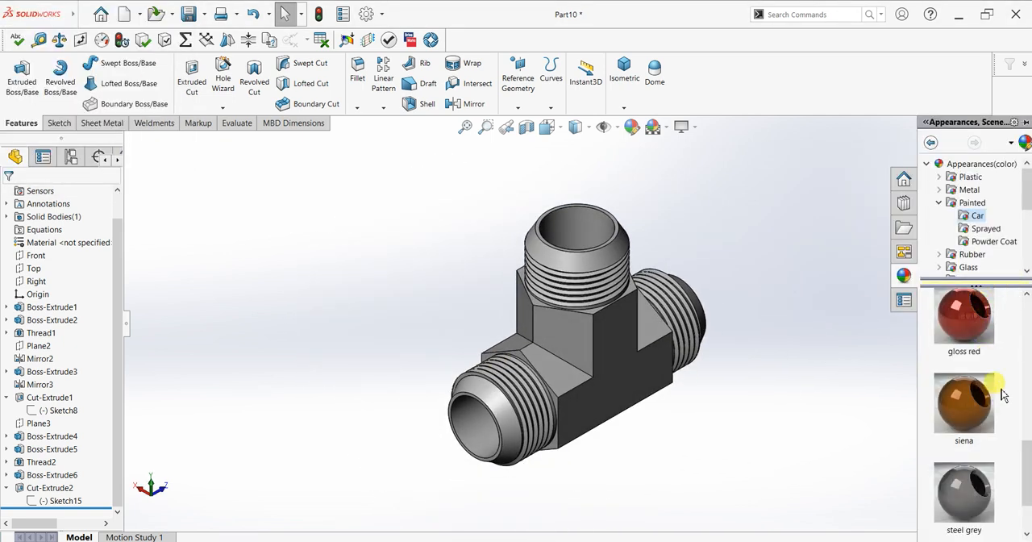
left_click(945, 202)
left_click(939, 202)
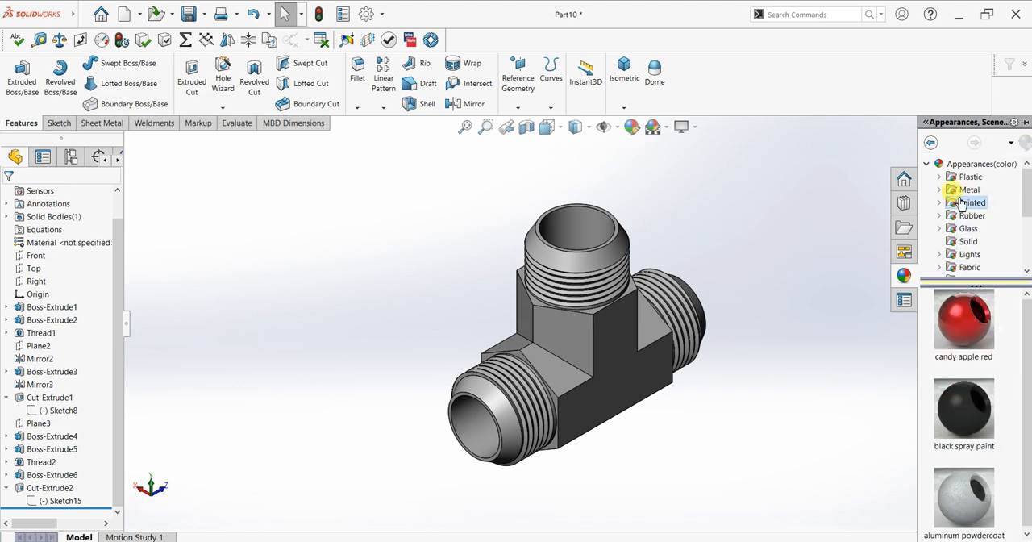
left_click(939, 189)
left_click(970, 233)
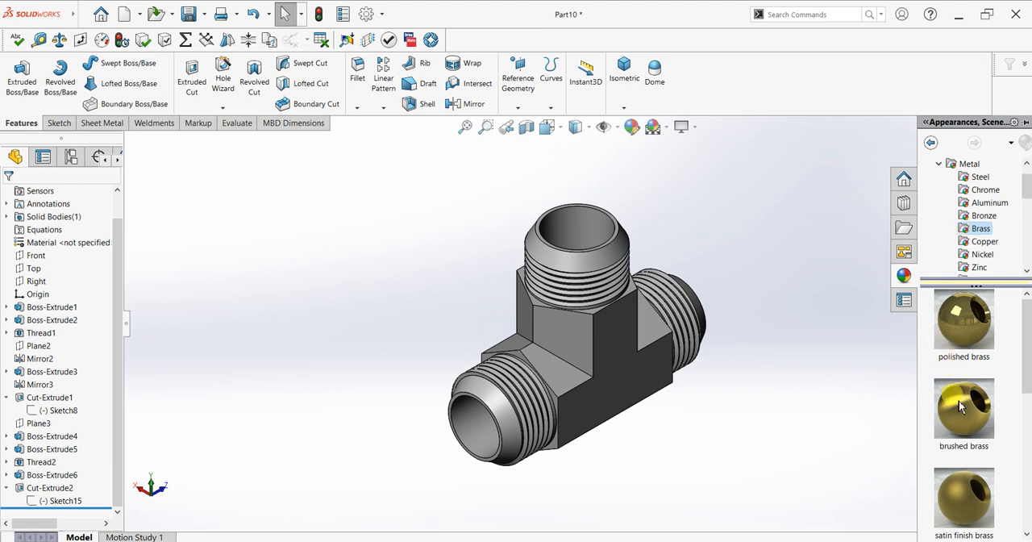
mouse_move(961, 407)
left_mouse_down()
mouse_move(637, 359)
mouse_move(646, 348)
left_mouse_up()
left_click(642, 347)
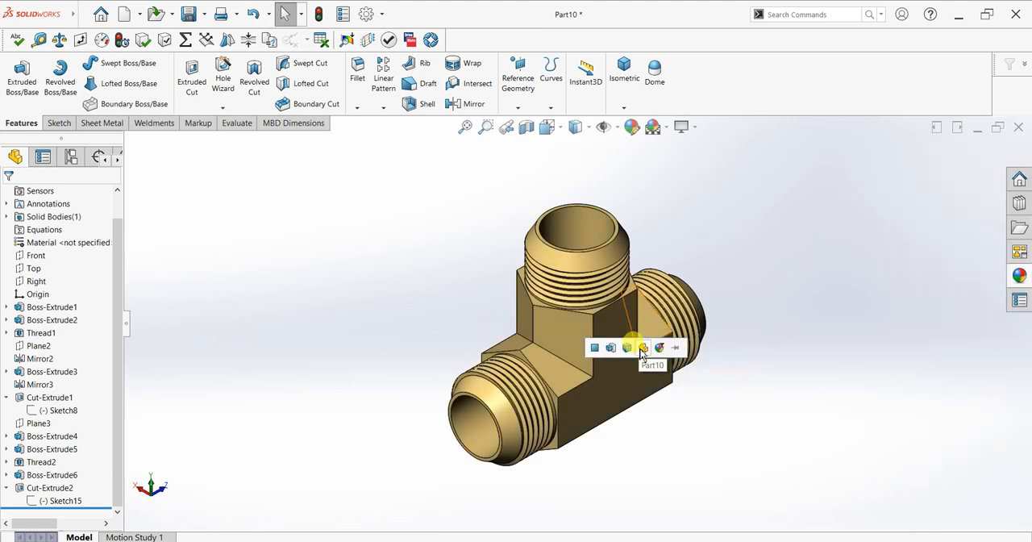
Turn on RealView Graphics and Shadows In Shaded Mode for the fitting
left_click(682, 127)
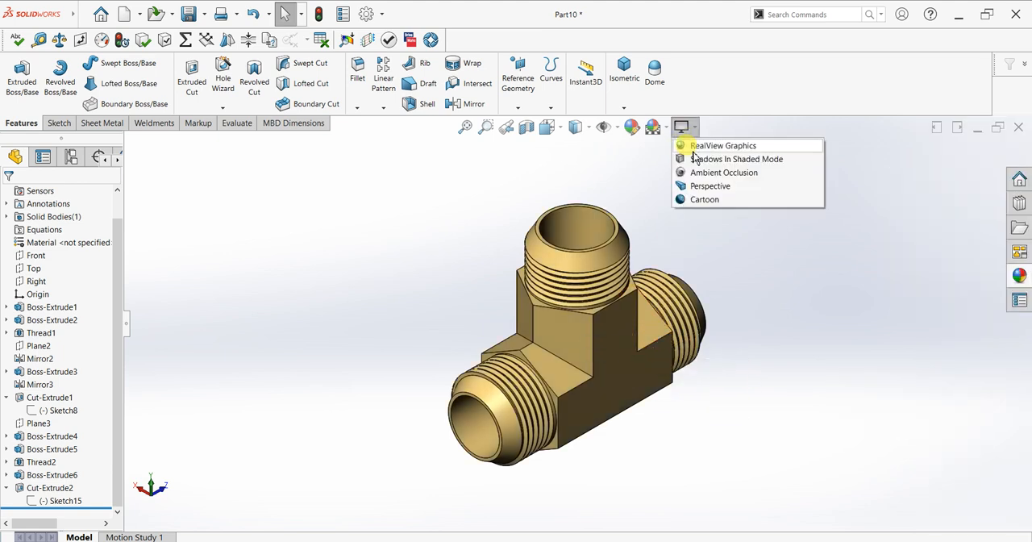
left_click(756, 216)
scroll(802, 266, "down", 1)
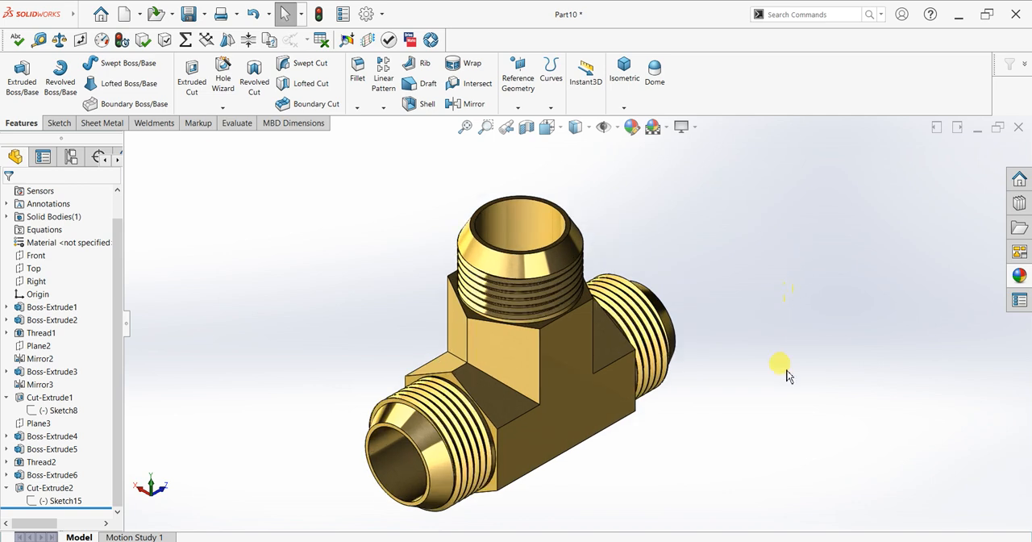
scroll(787, 370, "up", 1)
scroll(788, 367, "down", 1)
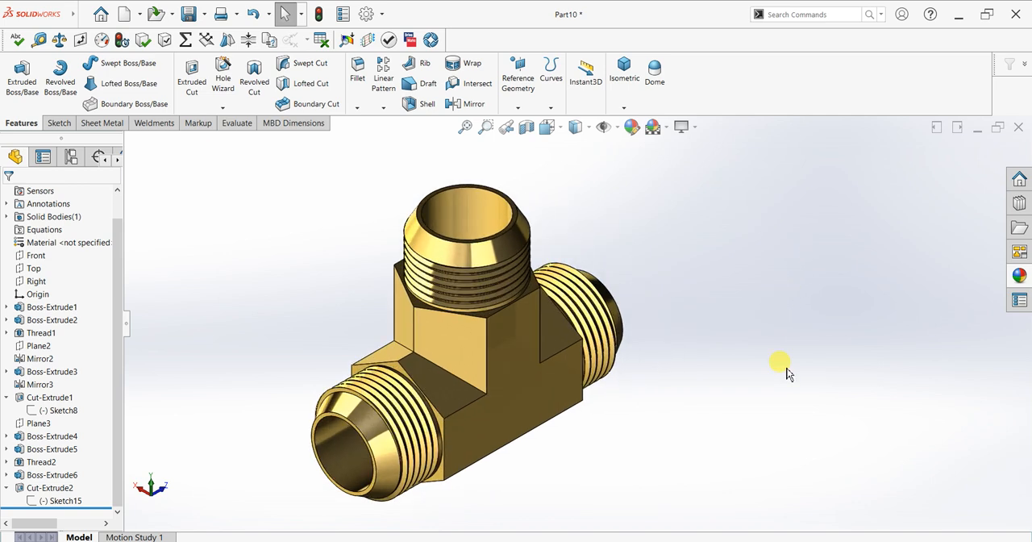
left_click(694, 129)
left_click(693, 160)
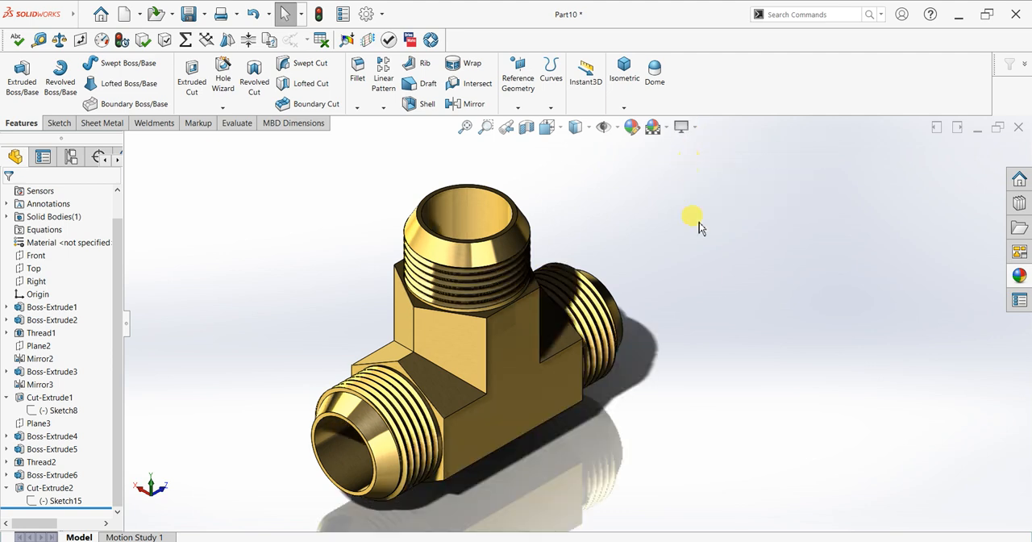